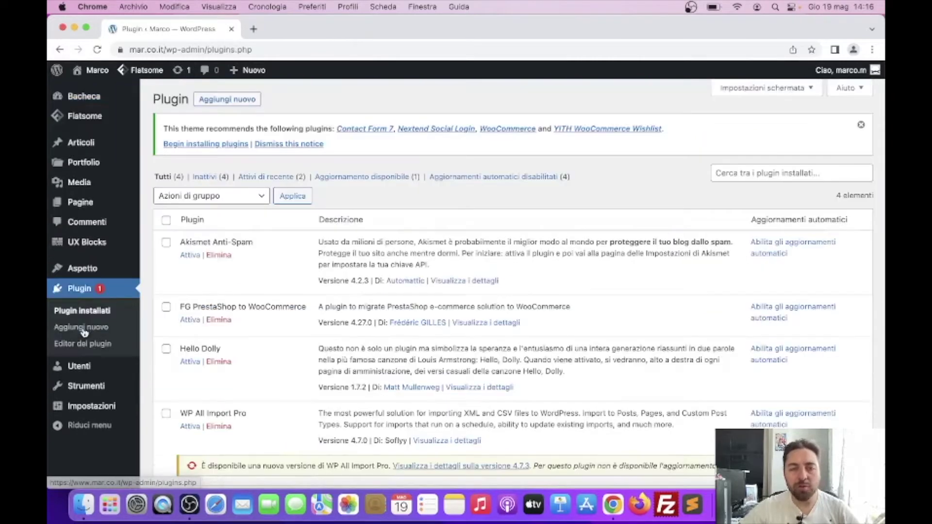
Activate the WP All Import Pro plugin in the list of installed plugins.
scroll(277, 311, "down", 4)
mouse_move(181, 316)
left_mouse_down()
mouse_move(251, 325)
mouse_move(180, 317)
left_mouse_up()
left_click(323, 345)
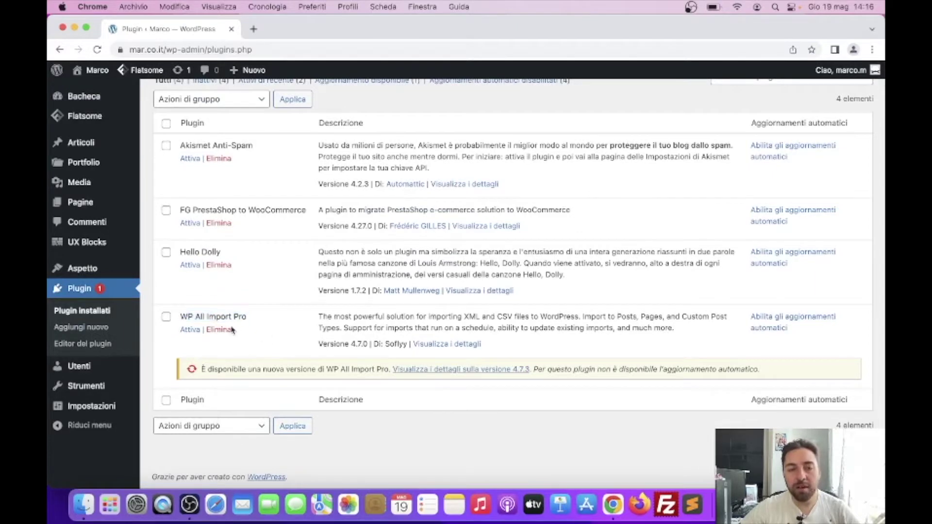
left_click(190, 331)
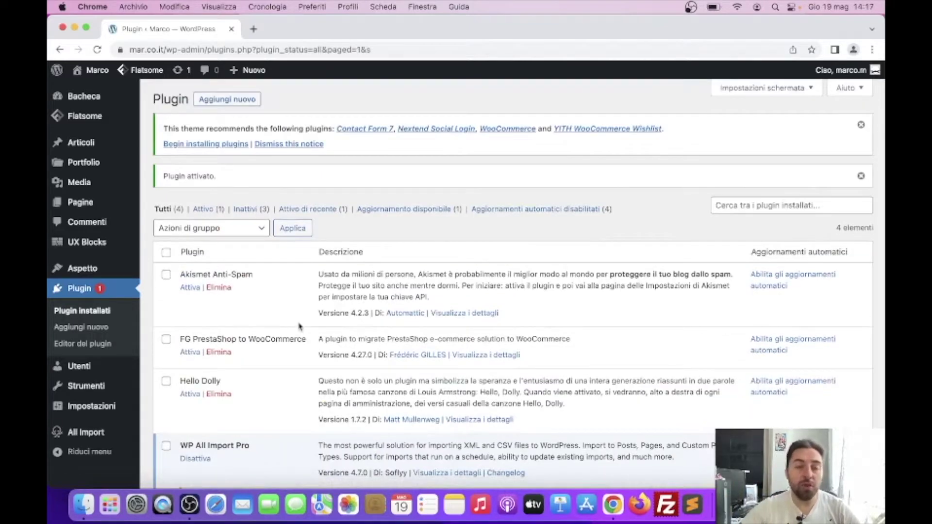
scroll(300, 326, "down", 5)
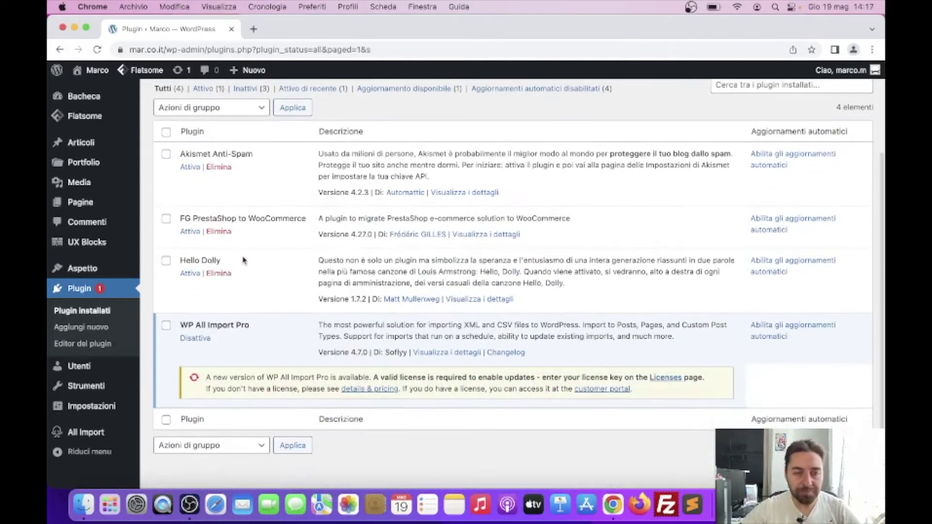
Examine All Import's new import and import management pages, plus its license, cron, file and advanced settings.
left_click(81, 434)
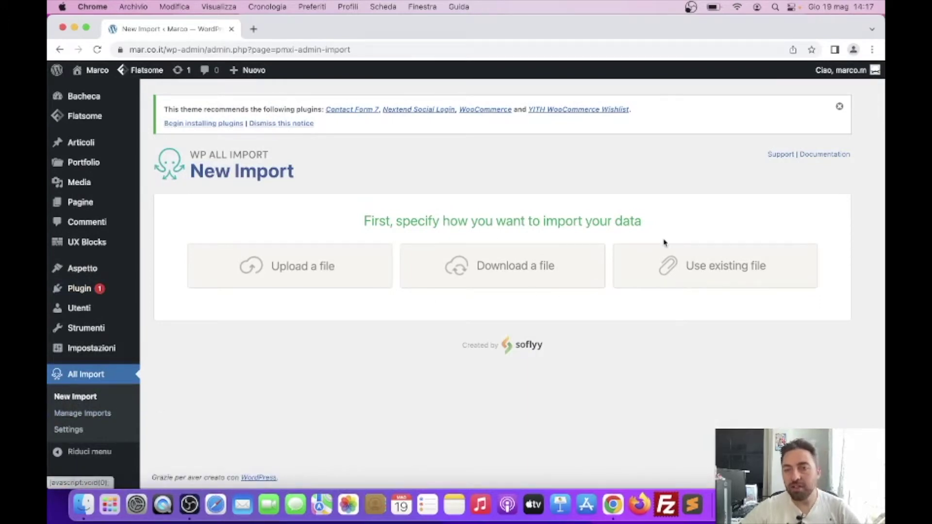
left_click(57, 414)
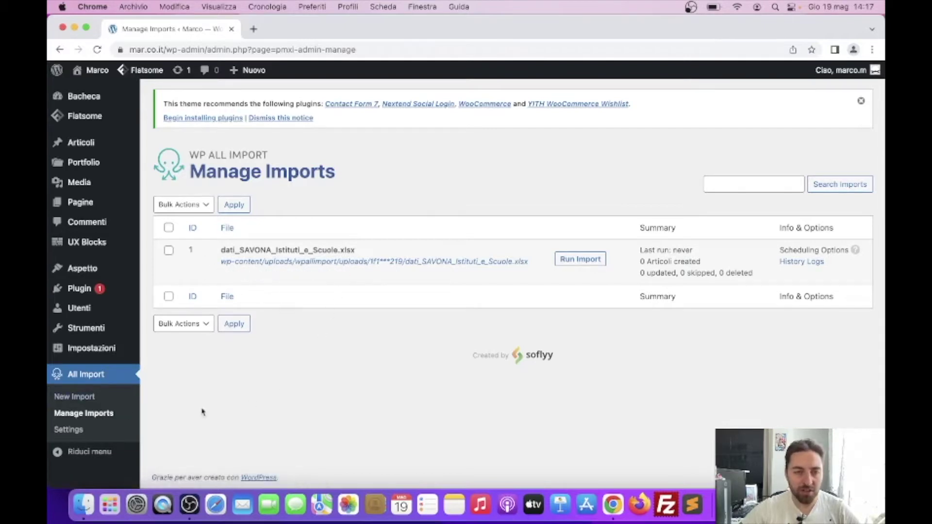
left_click(73, 429)
scroll(326, 252, "up", 15)
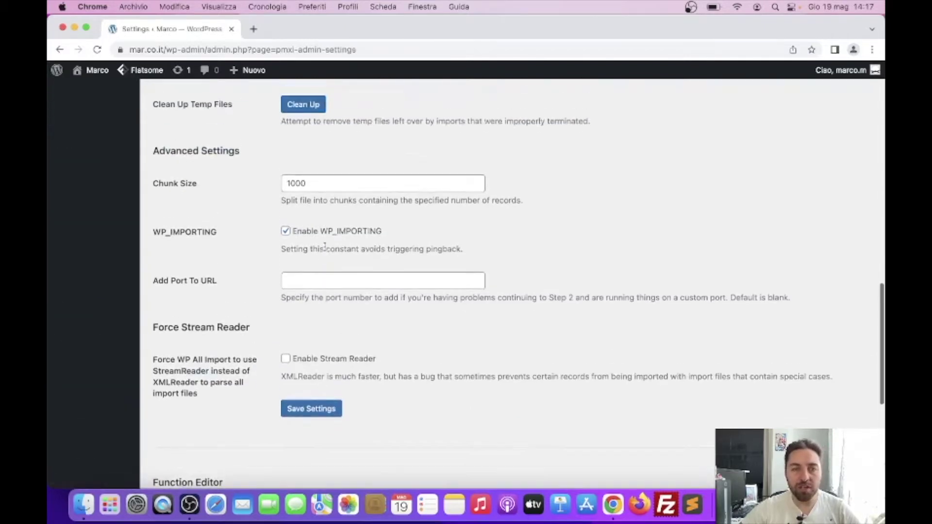
scroll(326, 252, "up", 5)
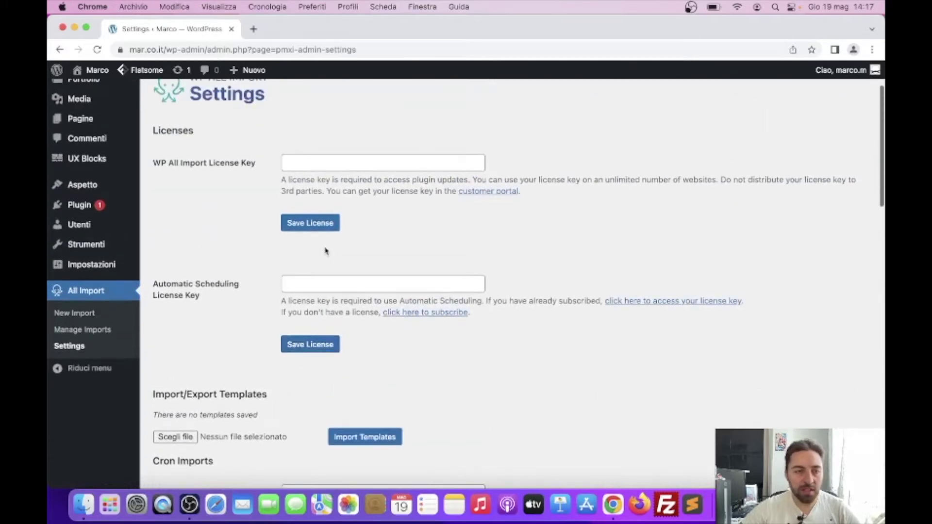
scroll(323, 288, "down", 2)
scroll(322, 289, "down", 7)
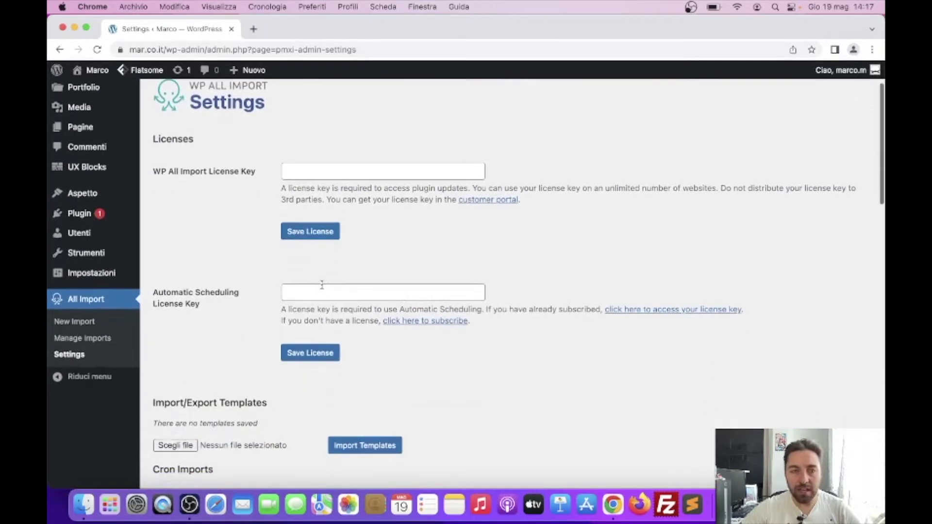
scroll(323, 289, "down", 4)
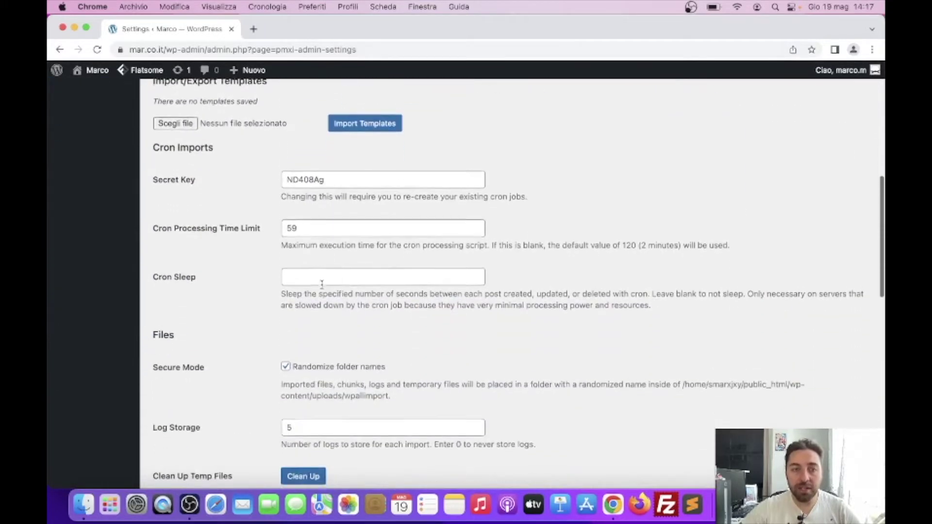
scroll(322, 288, "down", 5)
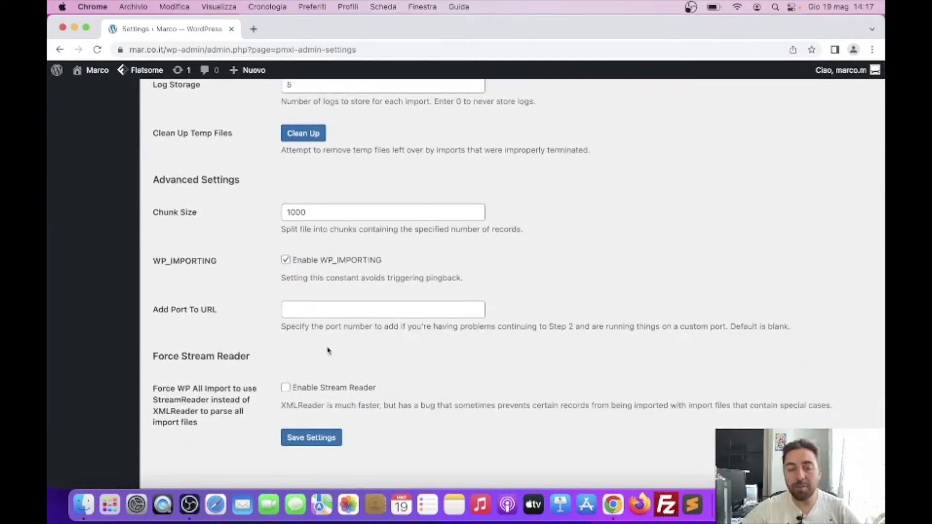
scroll(333, 353, "up", 5)
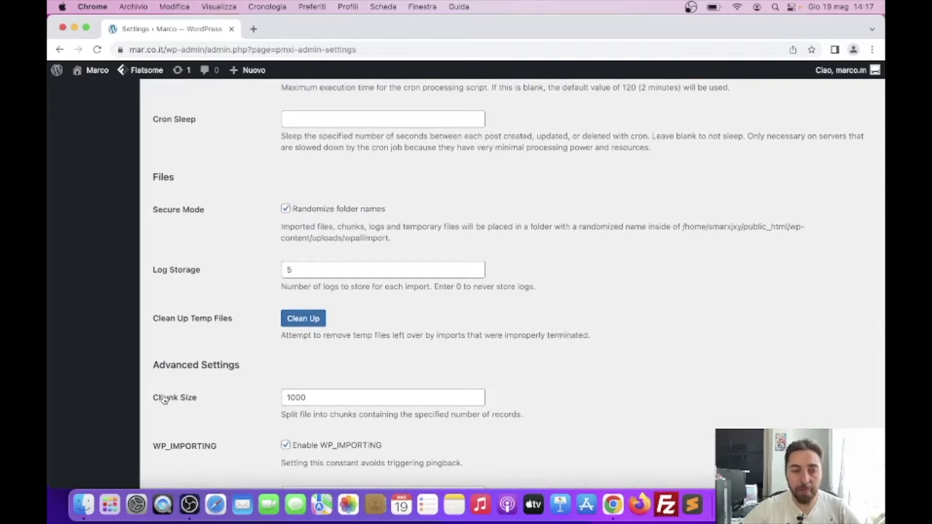
left_click_drag(162, 367, 261, 372)
left_click(261, 373)
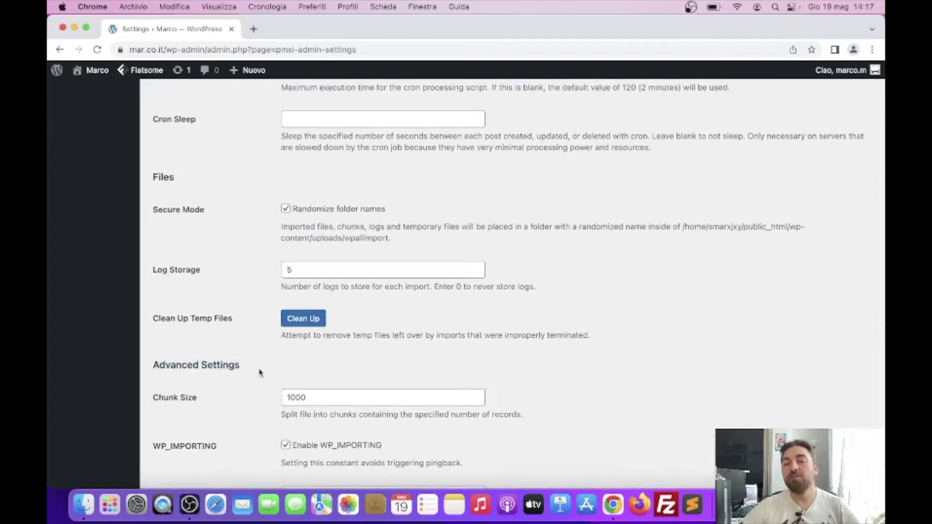
scroll(270, 339, "up", 2)
scroll(270, 339, "up", 10)
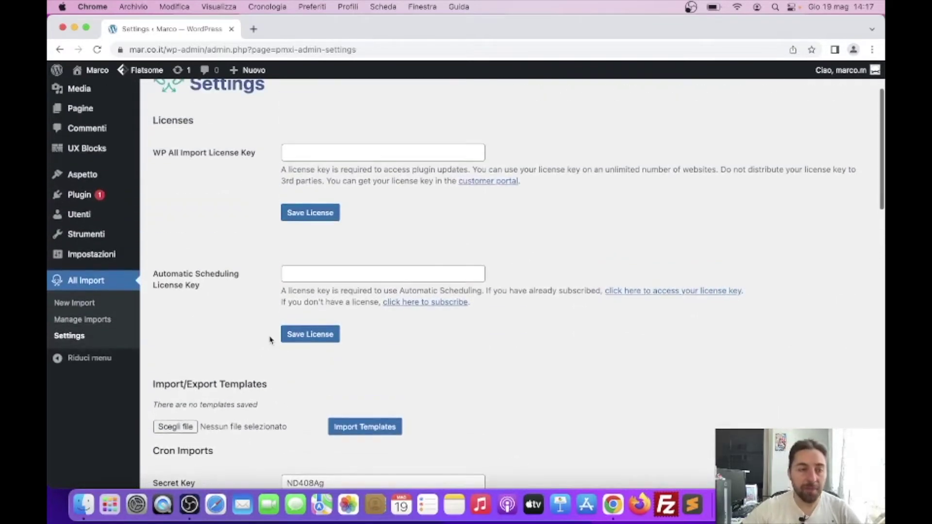
Delete the existing dati_SAVONA_Istituti_e_Scuole.xlsx import together with the articles it created.
left_click(95, 320)
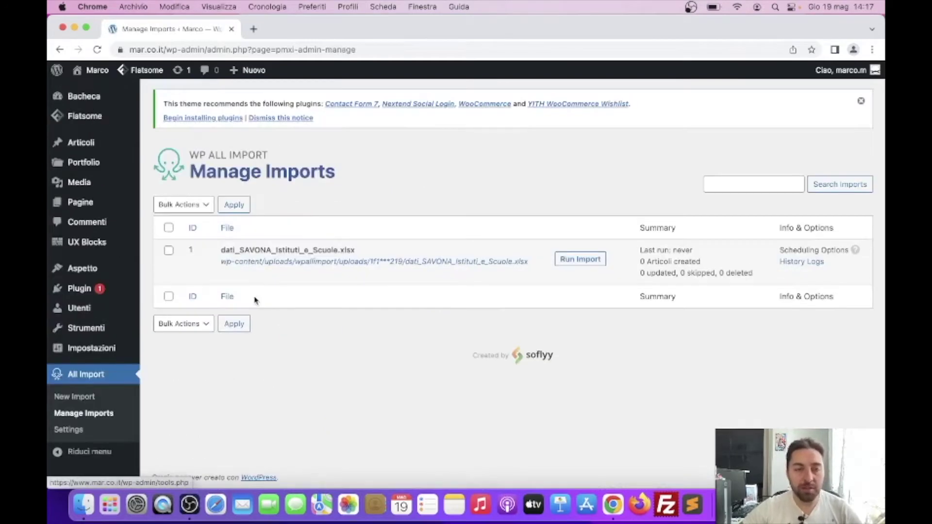
left_click(336, 275)
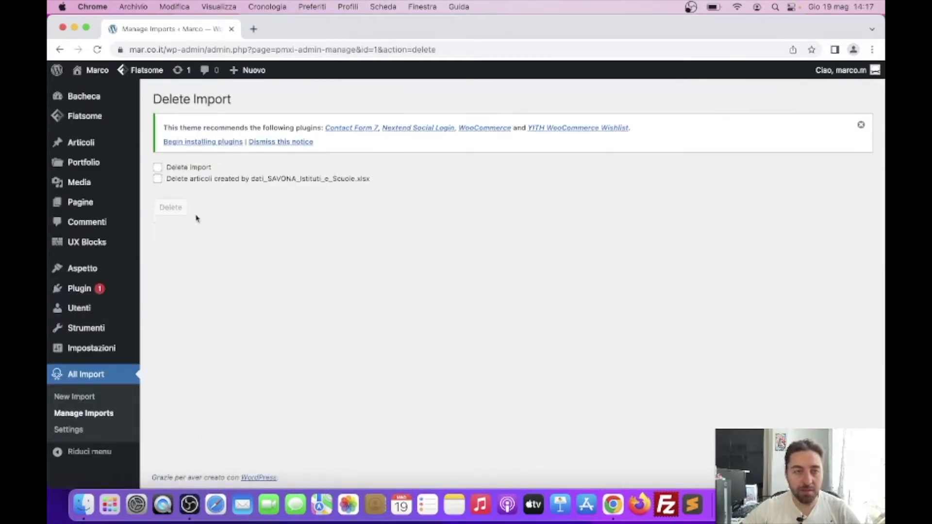
left_click(157, 167)
left_click(159, 179)
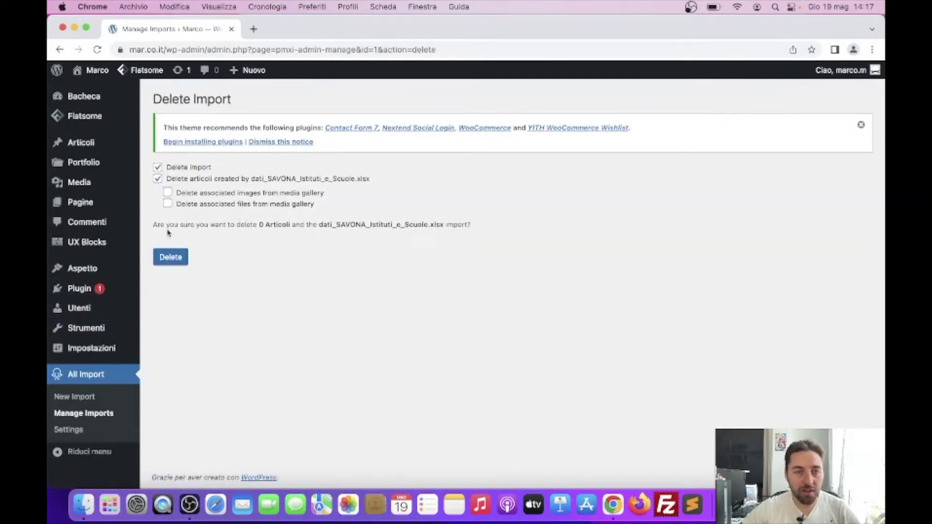
left_click(172, 261)
Start a new import and upload "dati SAVONA - Istituti e Scuole.xlsx" from the Scrivania folder, previewing its contents first.
left_click(68, 396)
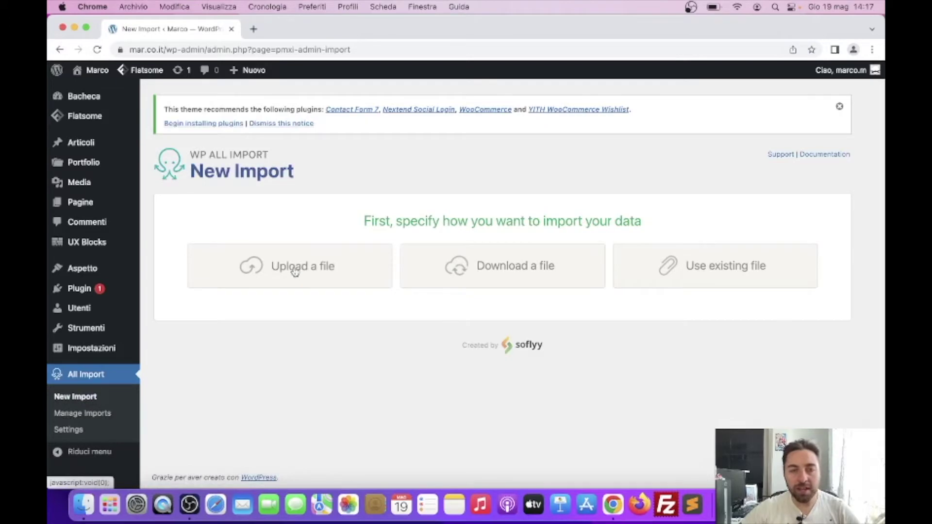
left_click(293, 270)
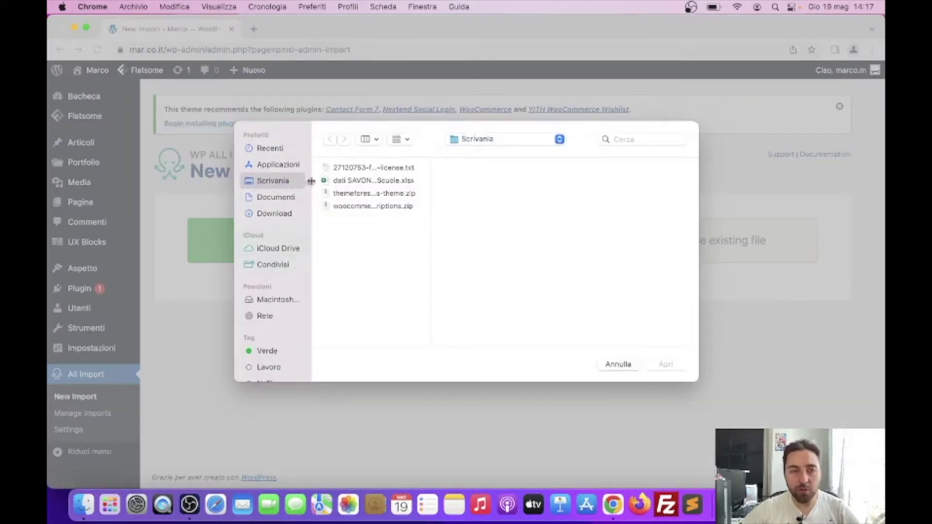
left_click(356, 184)
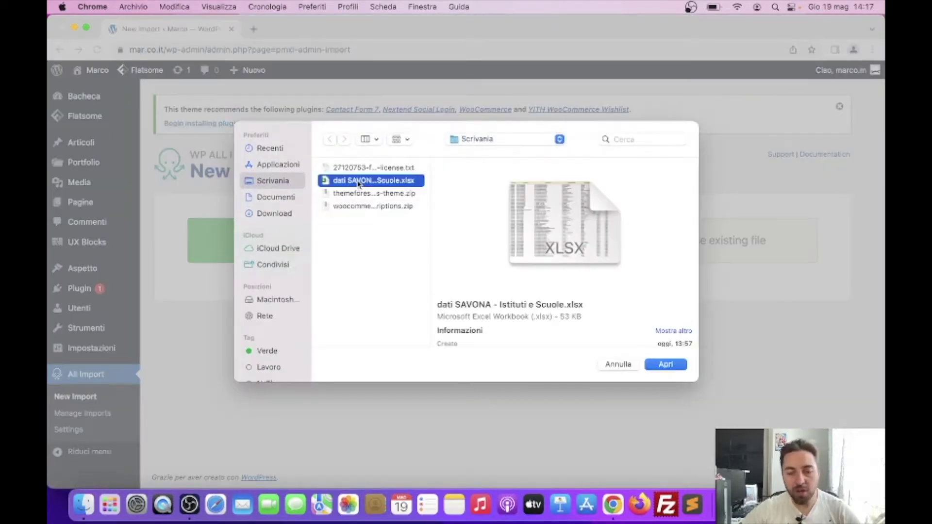
key("space")
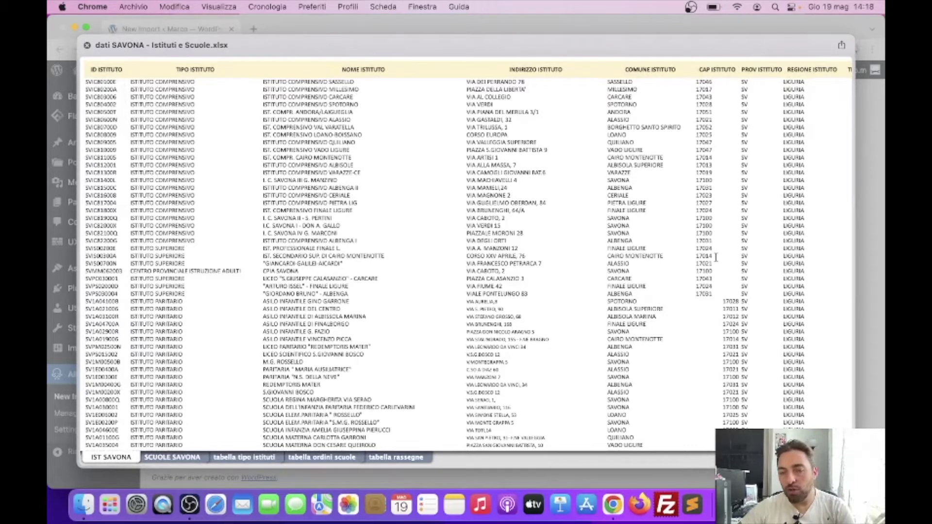
key("space")
left_click(679, 365)
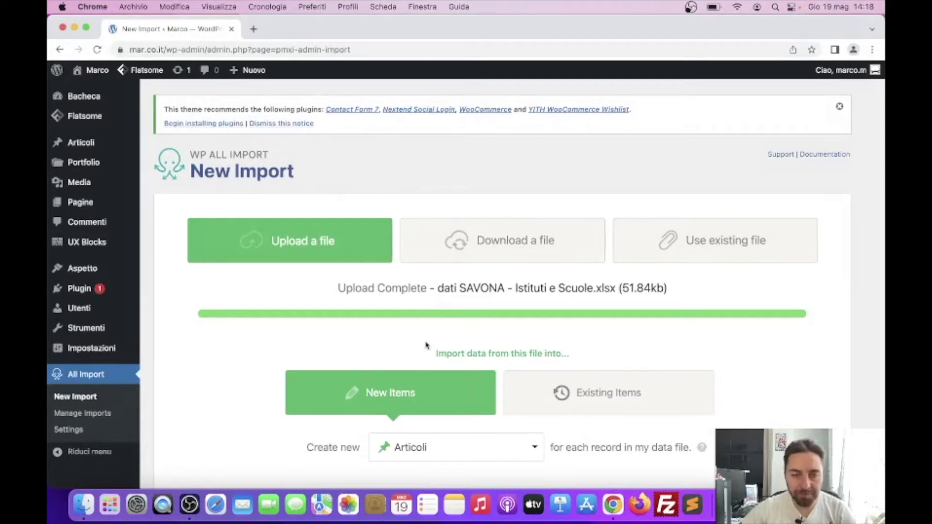
scroll(425, 342, "down", 3)
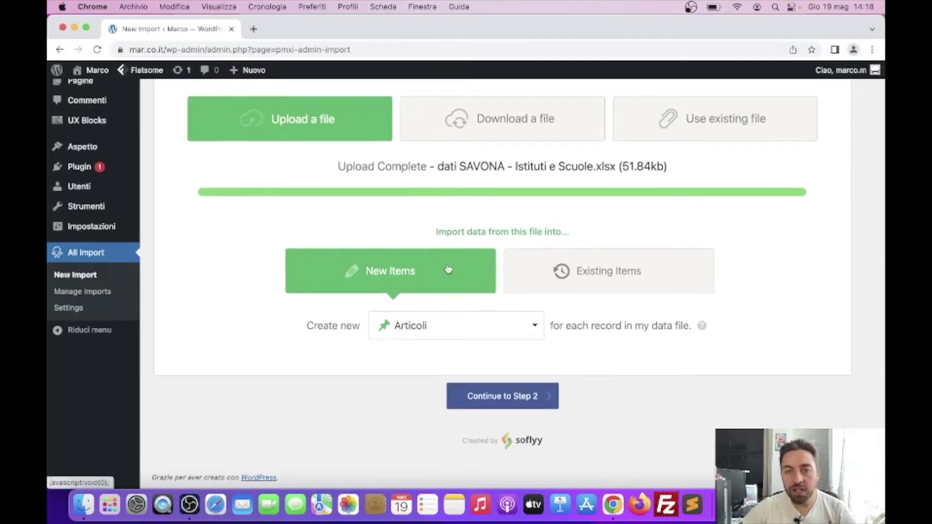
left_click(539, 283)
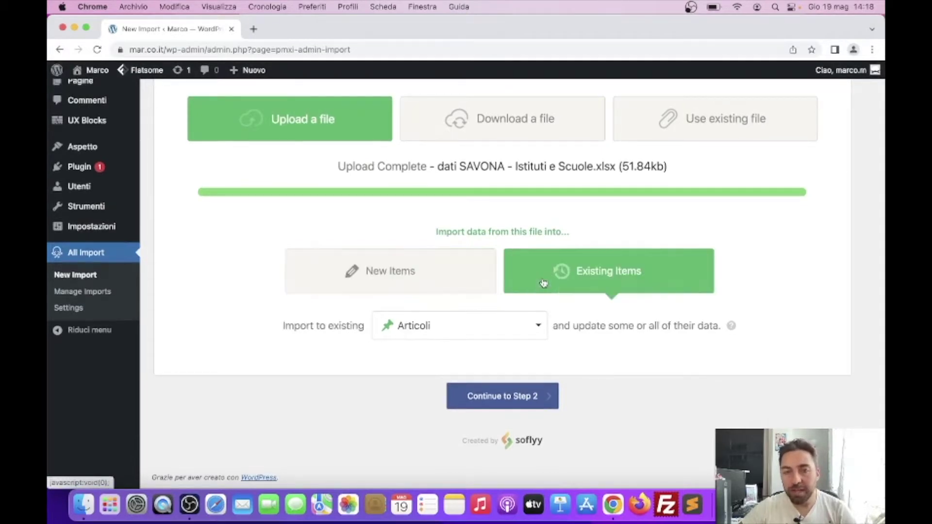
left_click(534, 329)
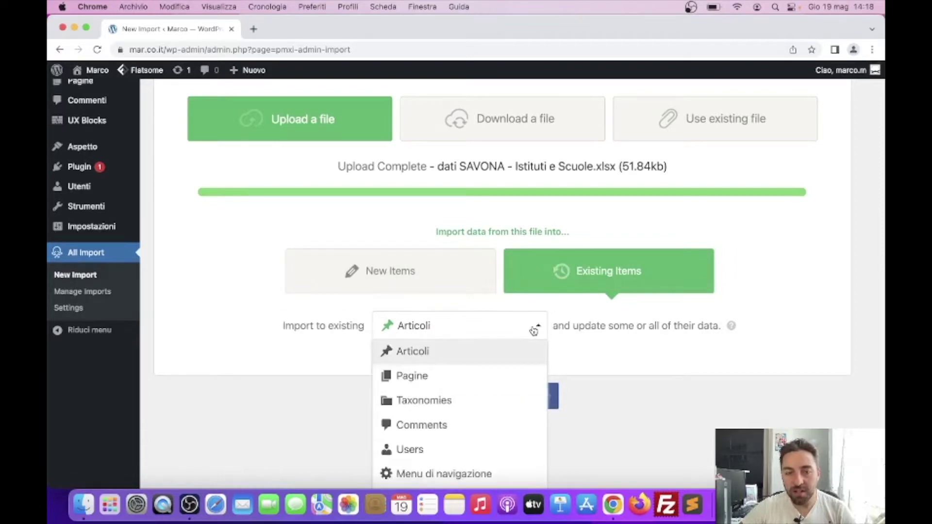
left_click(533, 330)
left_click(432, 286)
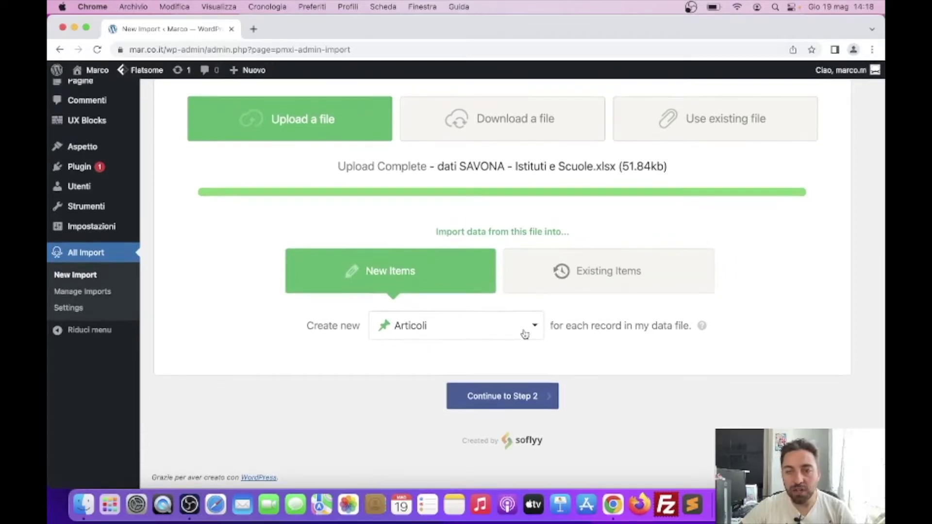
Review the available item types and choose Articoli as the new item to create for each record.
left_click(528, 330)
scroll(525, 332, "down", 3)
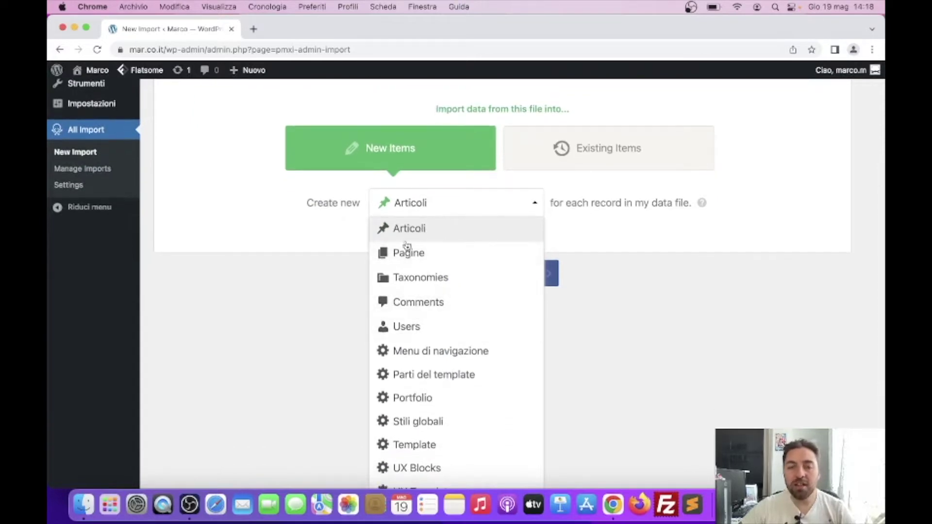
scroll(450, 299, "up", 1)
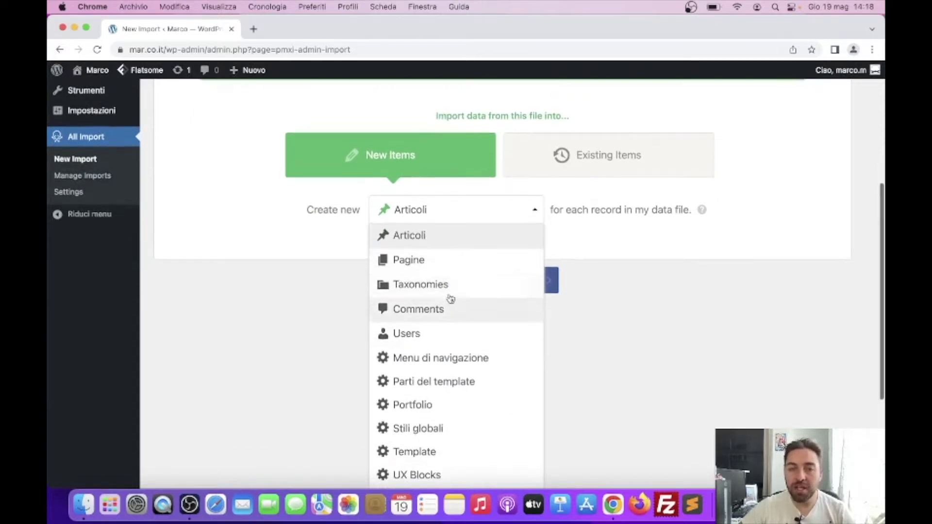
scroll(450, 301, "down", 2)
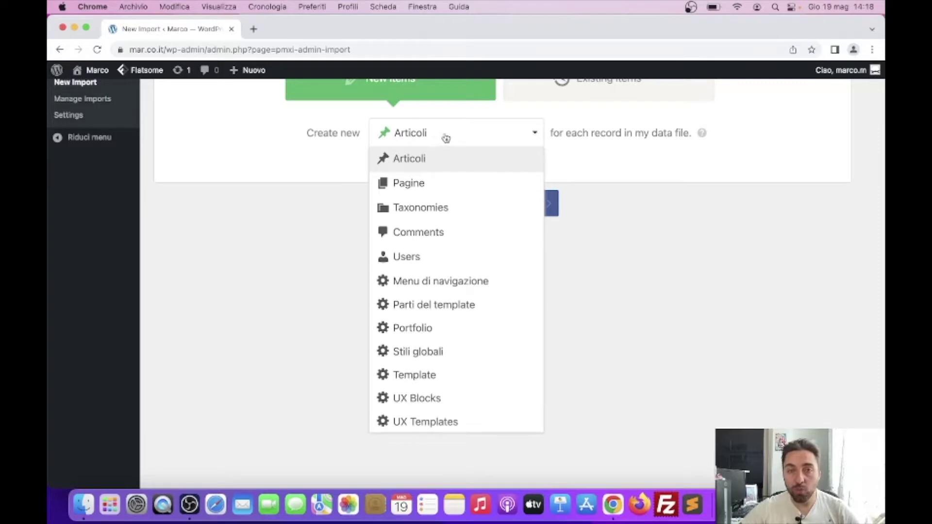
left_click(433, 151)
scroll(482, 339, "up", 4)
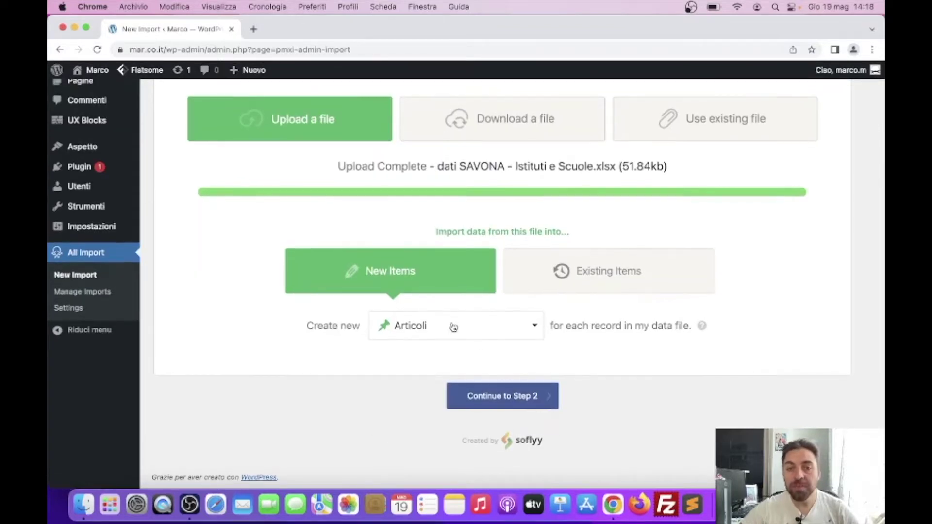
Keep new Articoli as the import target and proceed to reviewing the uploaded file's node elements.
left_click(422, 326)
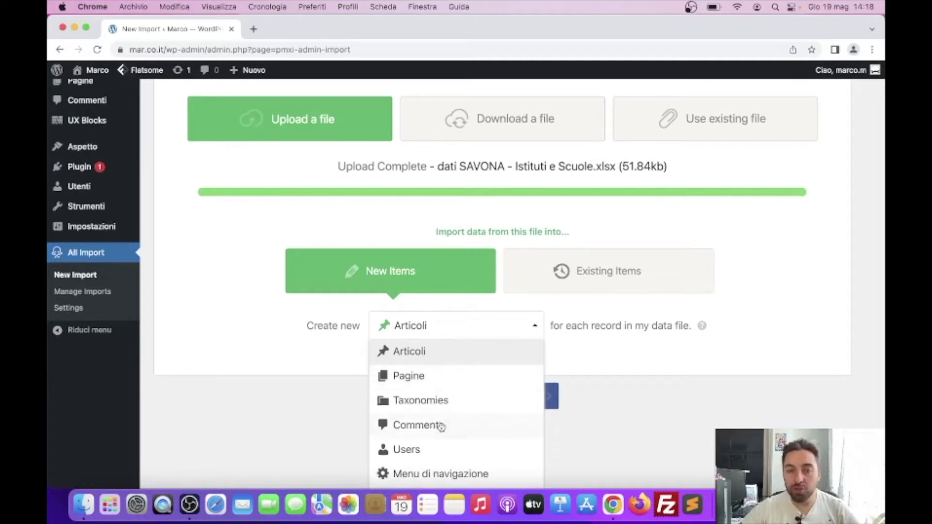
left_click(326, 395)
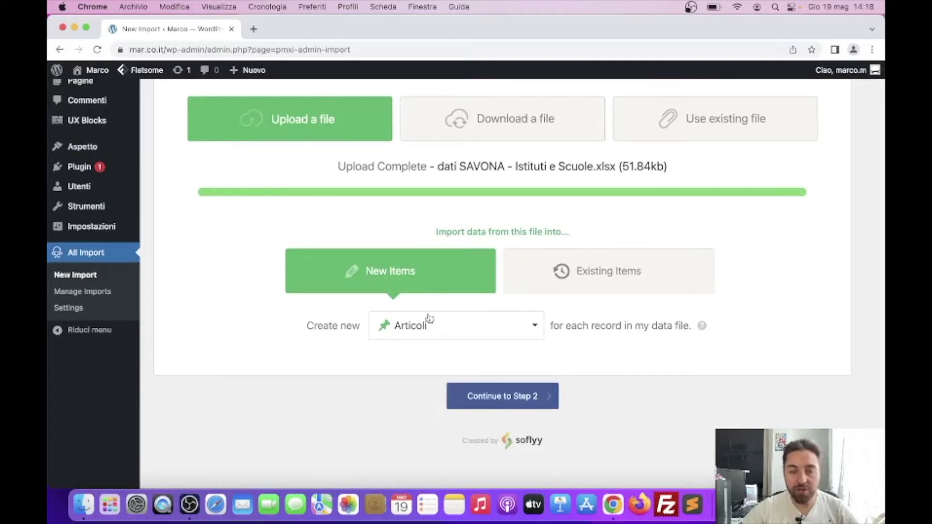
scroll(476, 300, "up", 3)
scroll(436, 306, "down", 4)
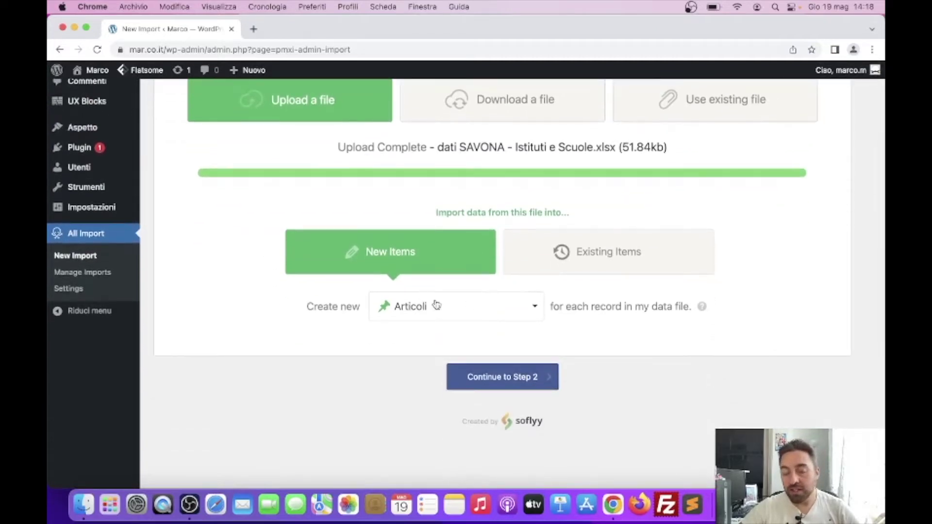
scroll(473, 353, "down", 2)
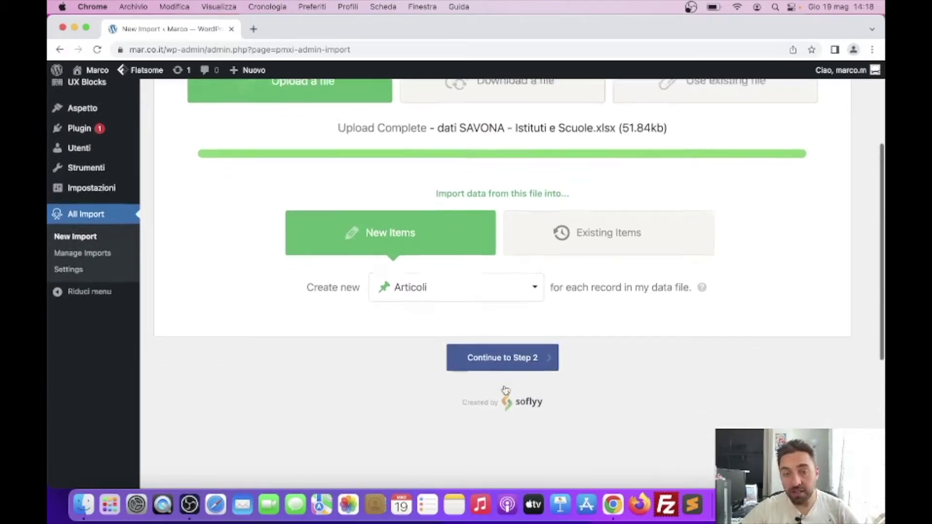
left_click(497, 342)
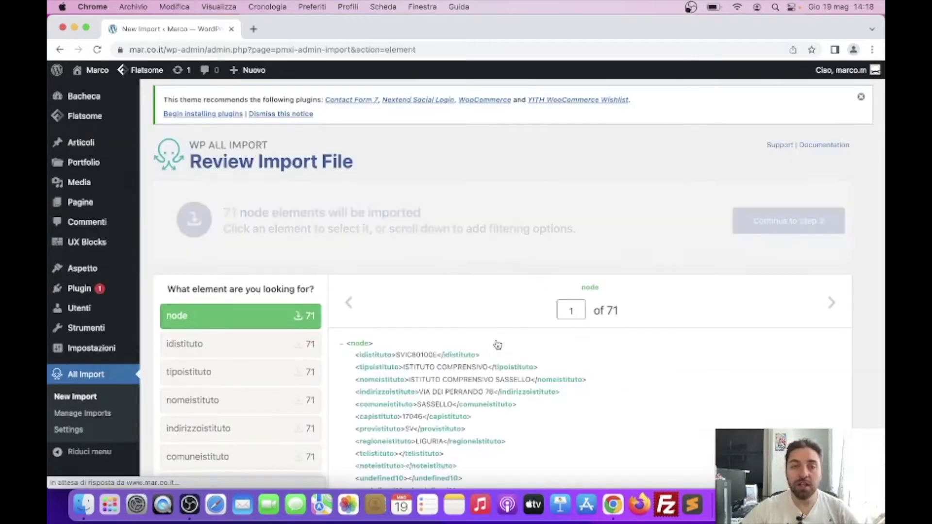
scroll(497, 344, "down", 3)
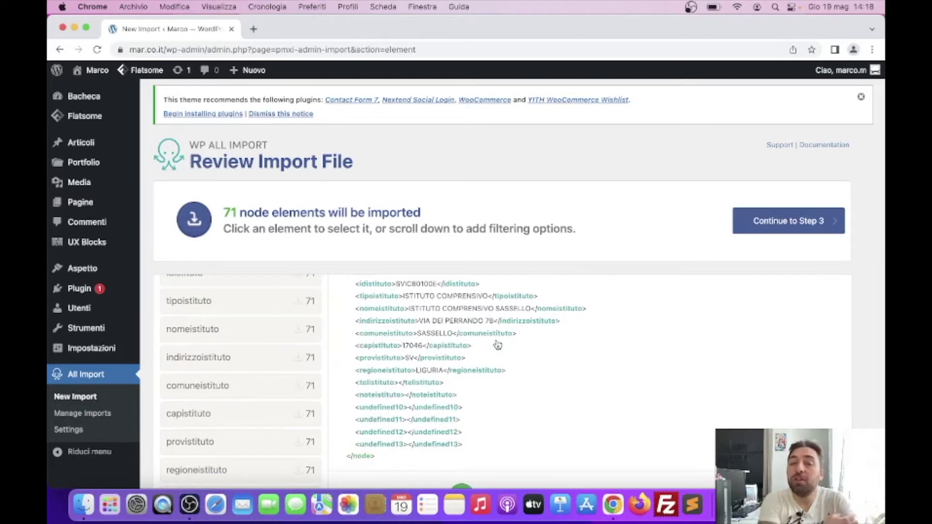
Examine the fields of the first node record, the list of available elements and the filtering options area.
scroll(497, 344, "up", 3)
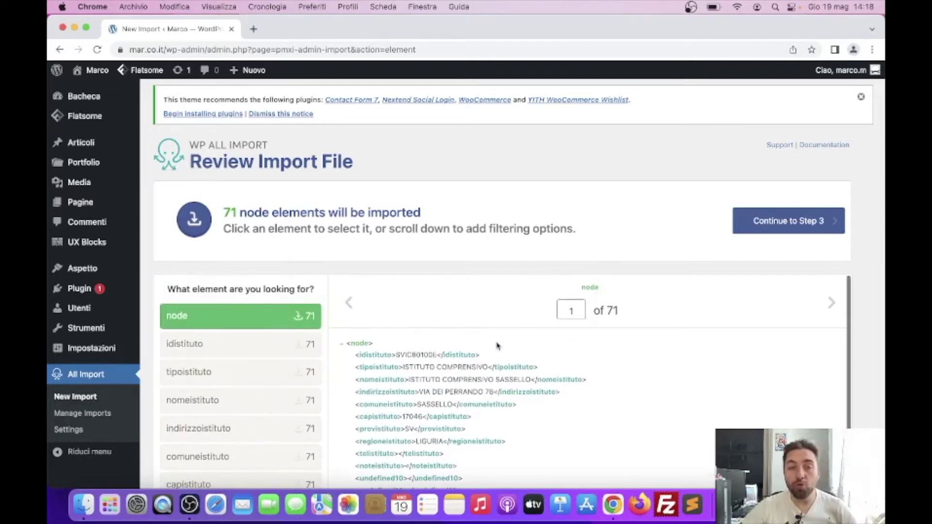
scroll(868, 393, "down", 6)
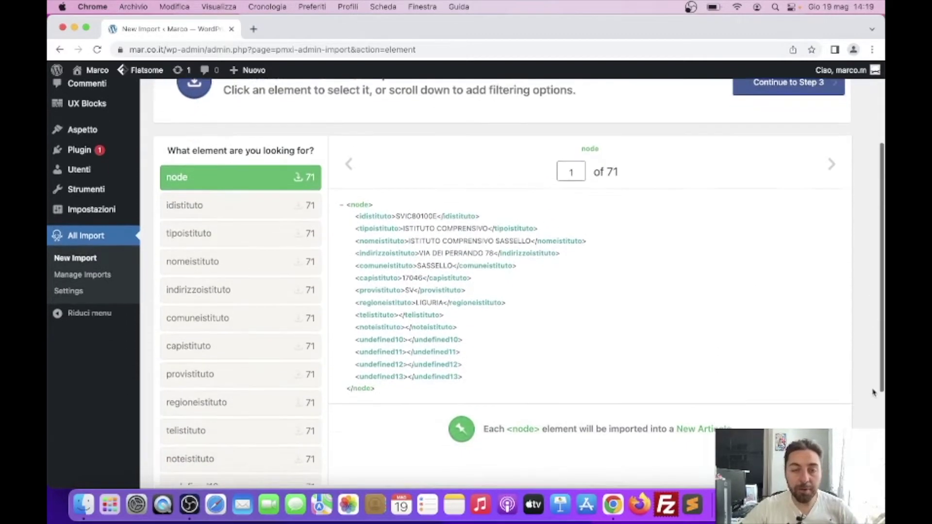
scroll(564, 274, "up", 2)
scroll(416, 211, "down", 2)
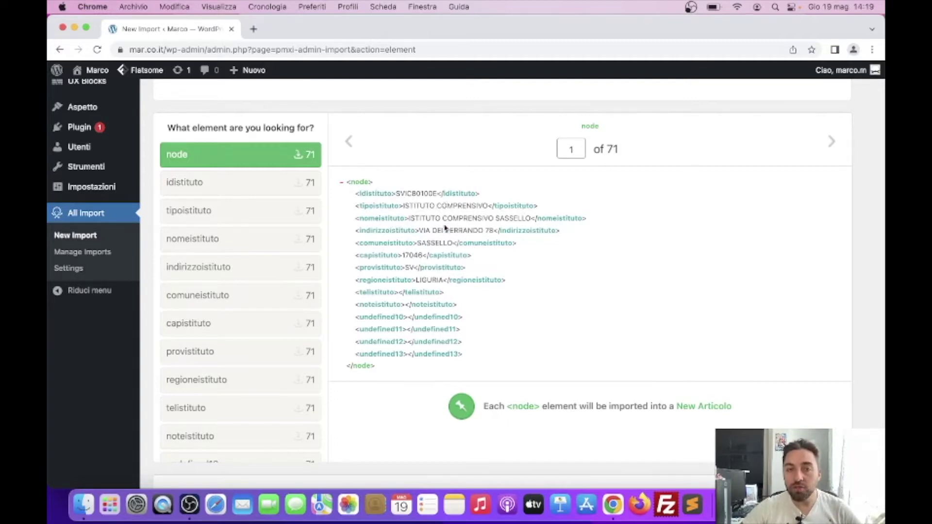
scroll(490, 226, "down", 3)
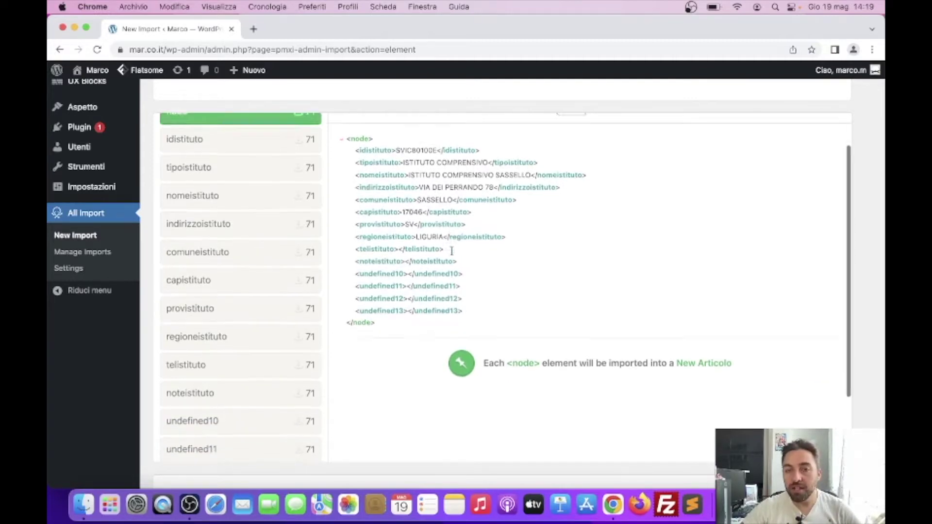
scroll(452, 254, "up", 3)
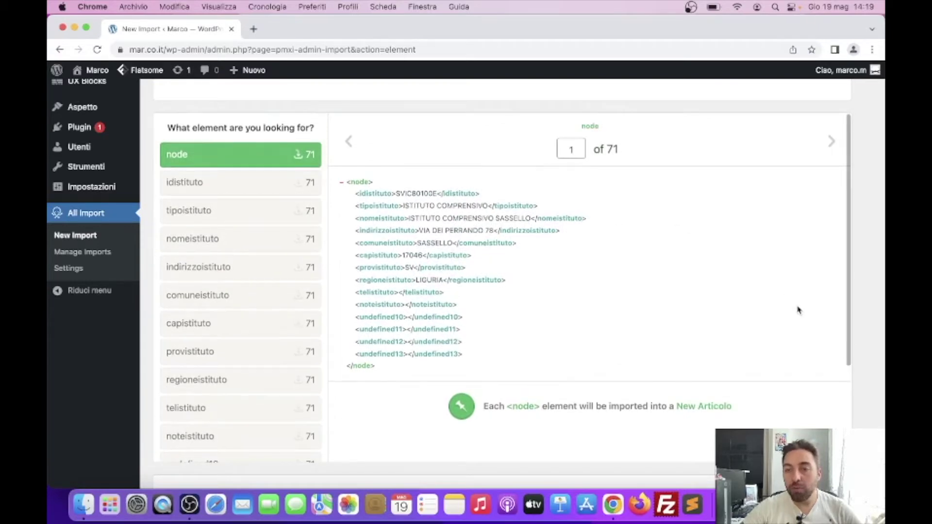
scroll(818, 318, "down", 3)
scroll(835, 323, "down", 5)
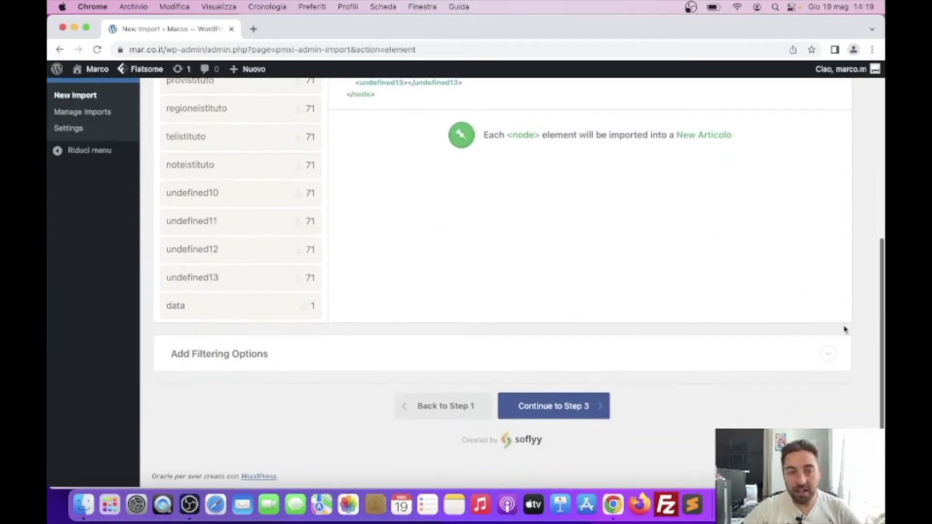
scroll(388, 314, "up", 3)
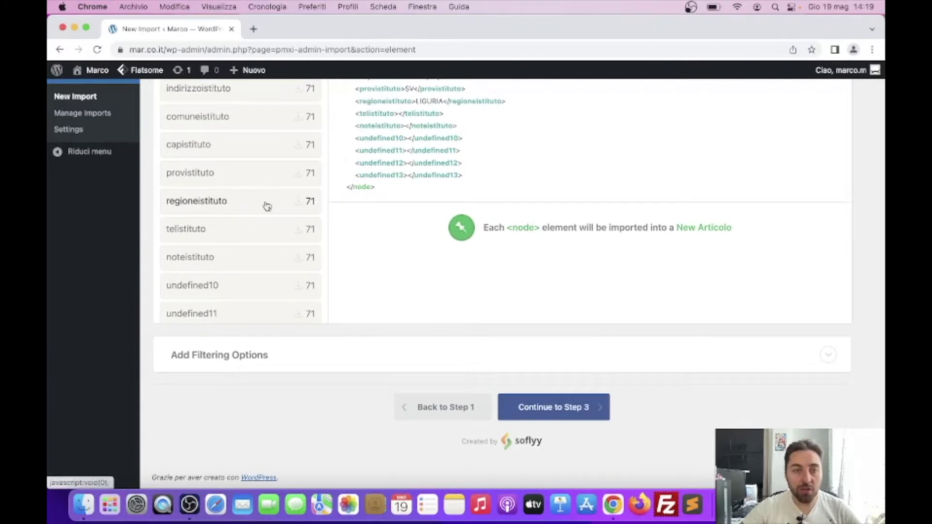
scroll(268, 206, "up", 2)
scroll(747, 280, "up", 5)
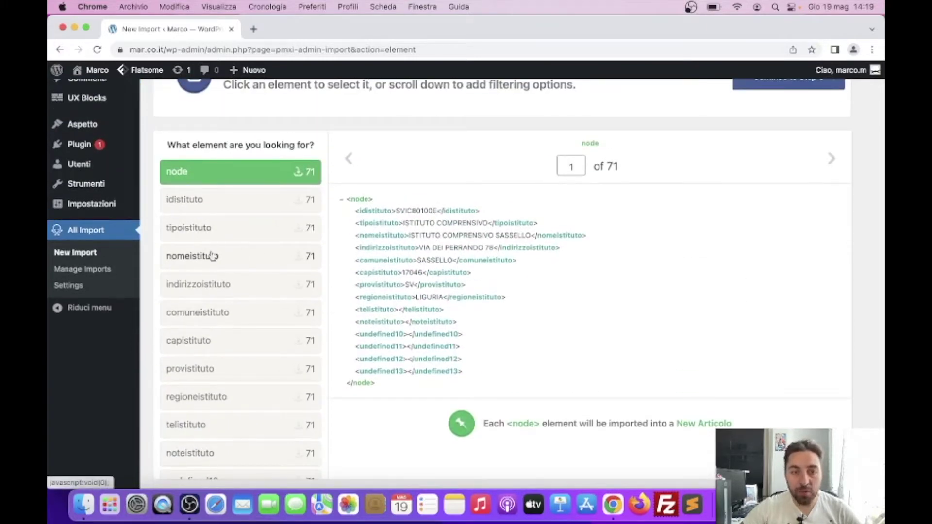
Preview nomeistituto, idistituto and tipoistituto as the element to import, and reselect node.
left_click(274, 260)
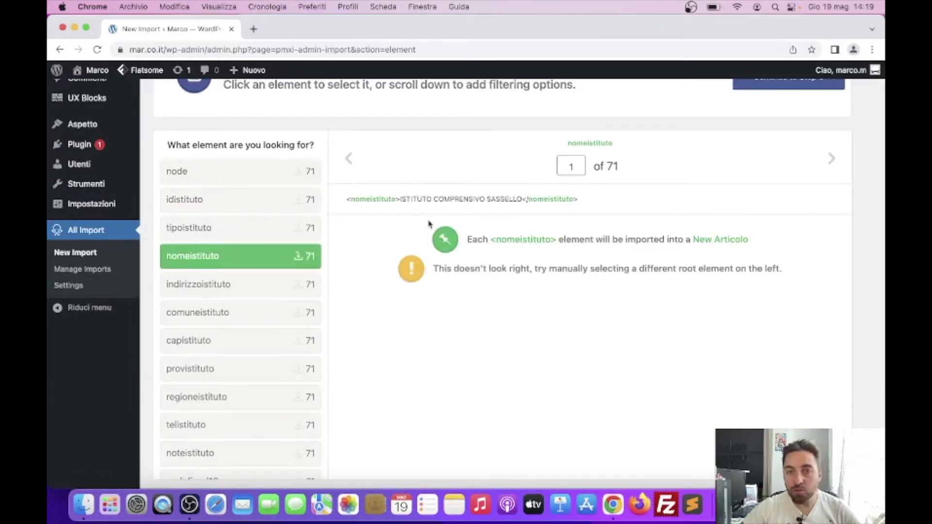
left_click(241, 201)
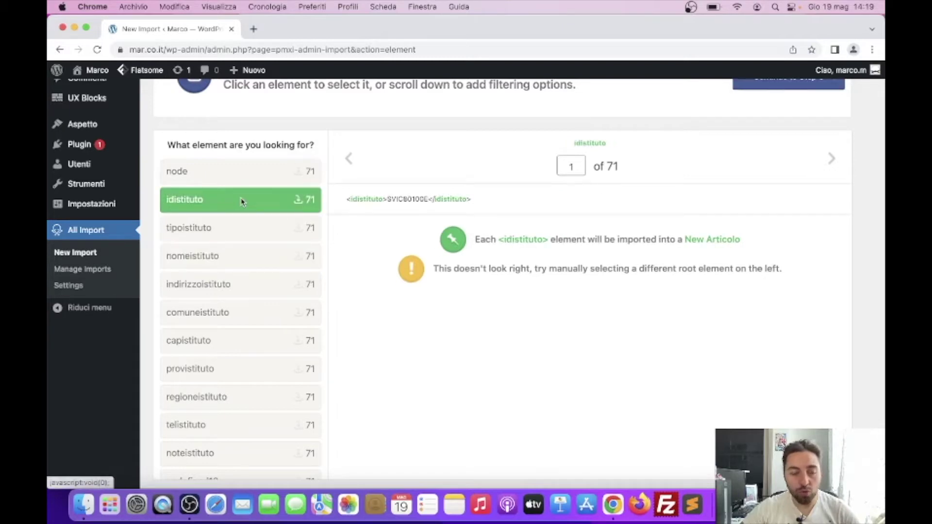
left_click(240, 232)
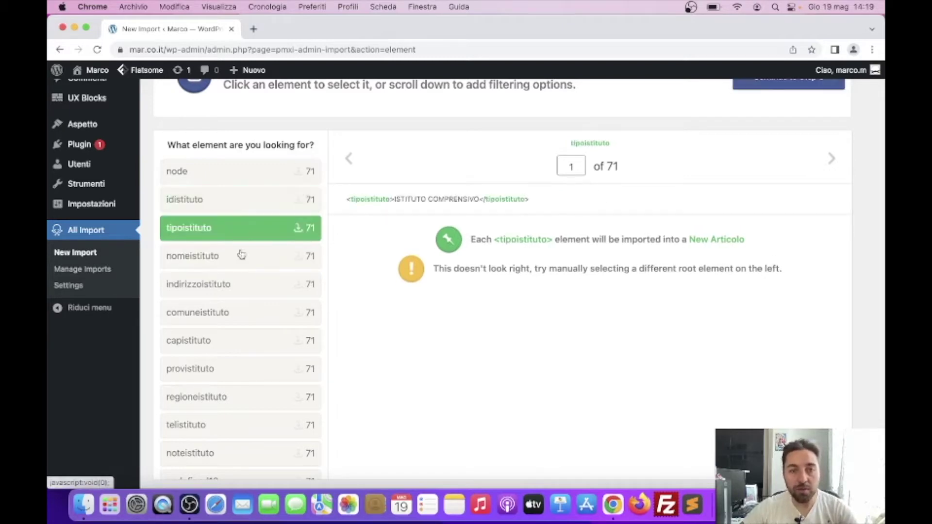
left_click(232, 209)
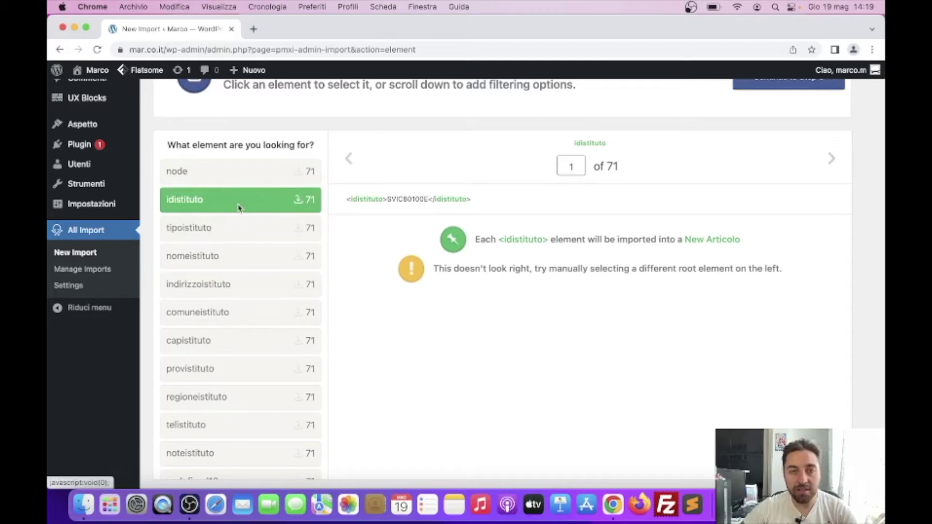
left_click(252, 173)
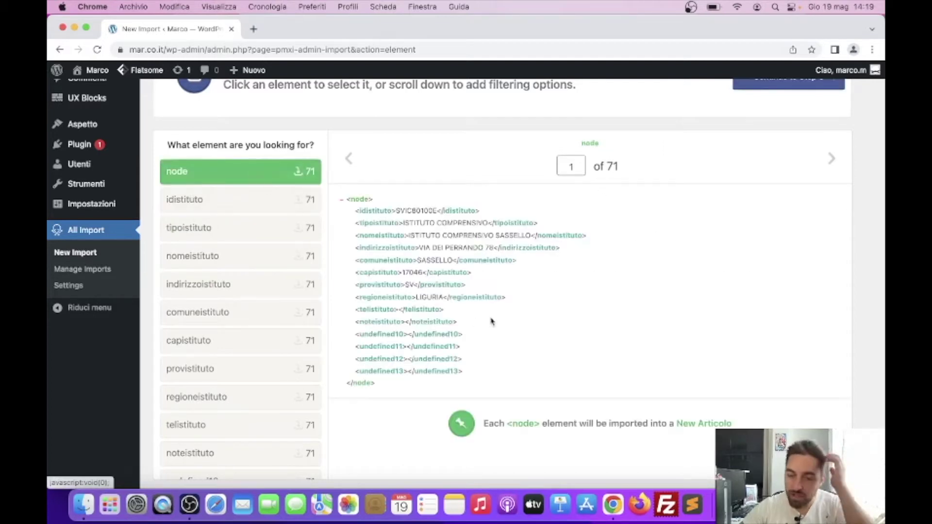
Keep node as the element imported into each new Articolo and continue to step 3, the import template.
scroll(541, 219, "down", 5)
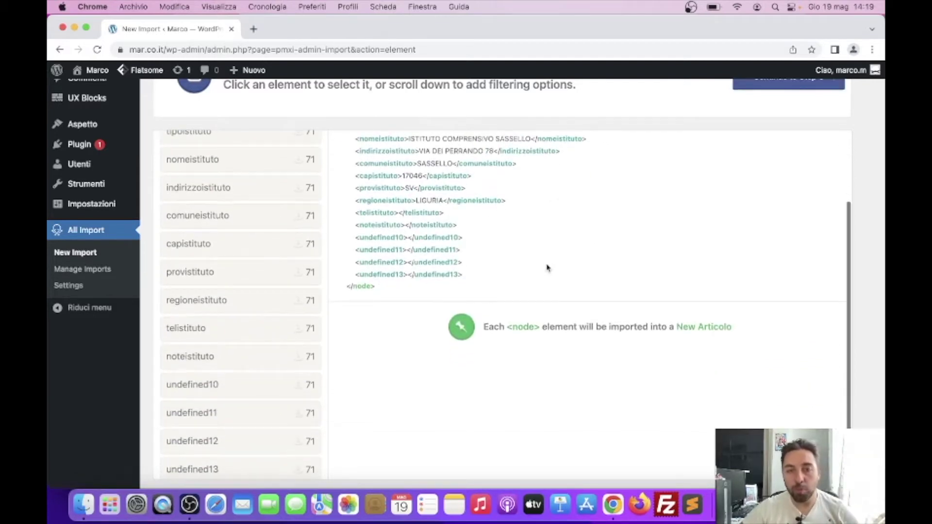
scroll(547, 268, "down", 5)
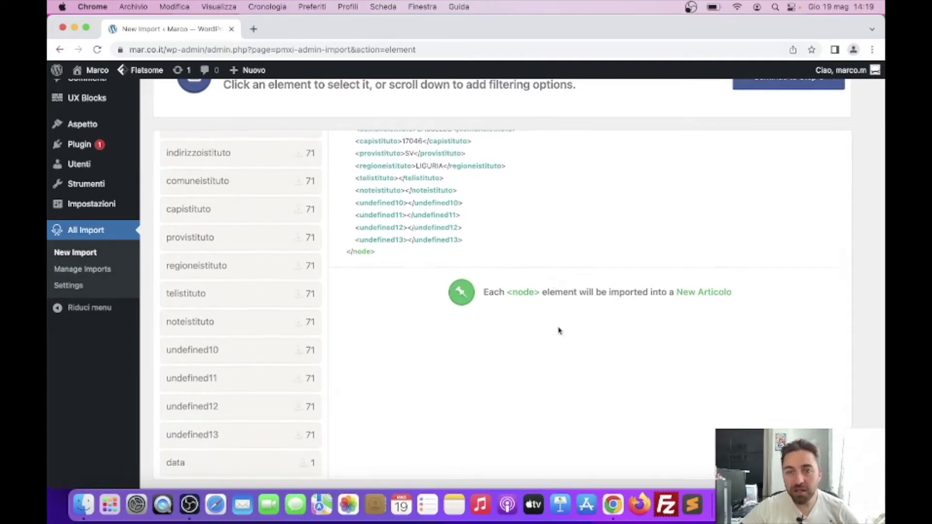
scroll(590, 326, "down", 2)
left_click(570, 407)
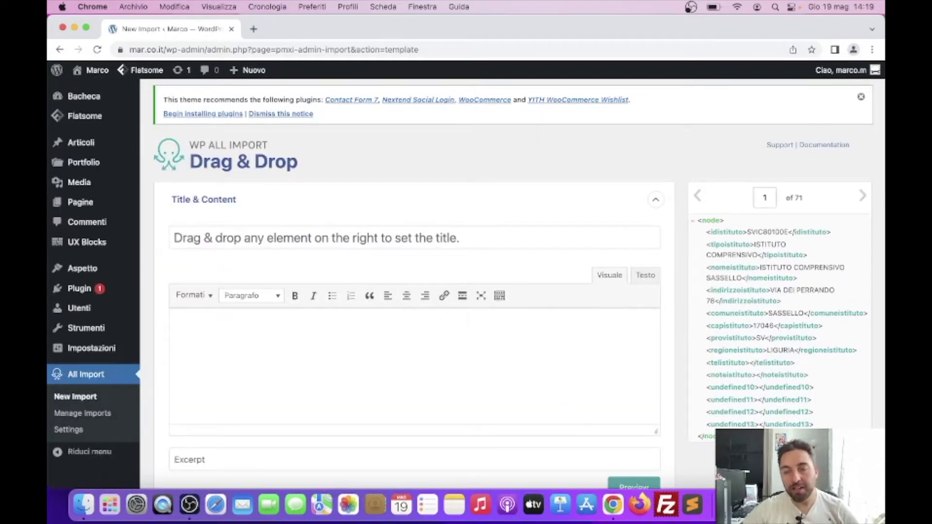
Look over the import template, from the title, content and excerpt fields to the remaining option sections.
scroll(645, 390, "down", 4)
scroll(359, 320, "up", 4)
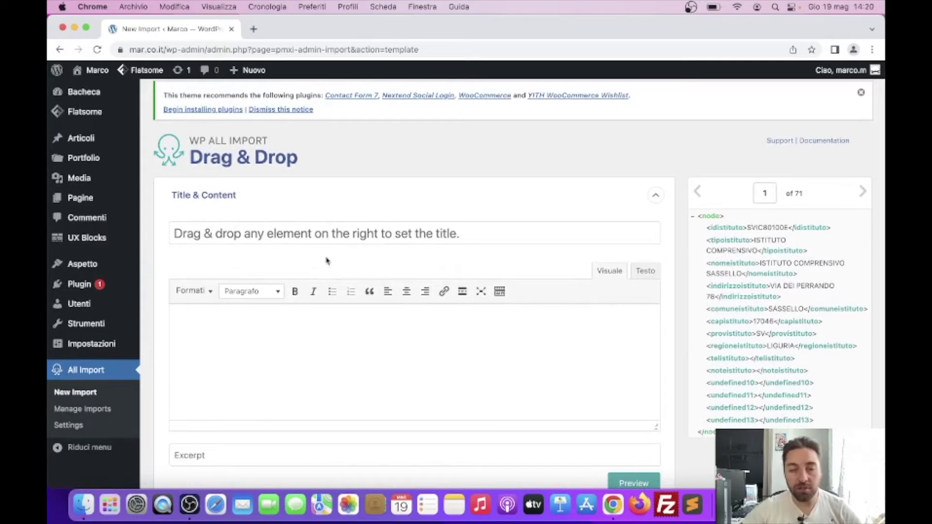
scroll(279, 286, "down", 3)
scroll(167, 184, "up", 4)
scroll(103, 129, "down", 3)
scroll(94, 119, "up", 3)
scroll(322, 183, "down", 3)
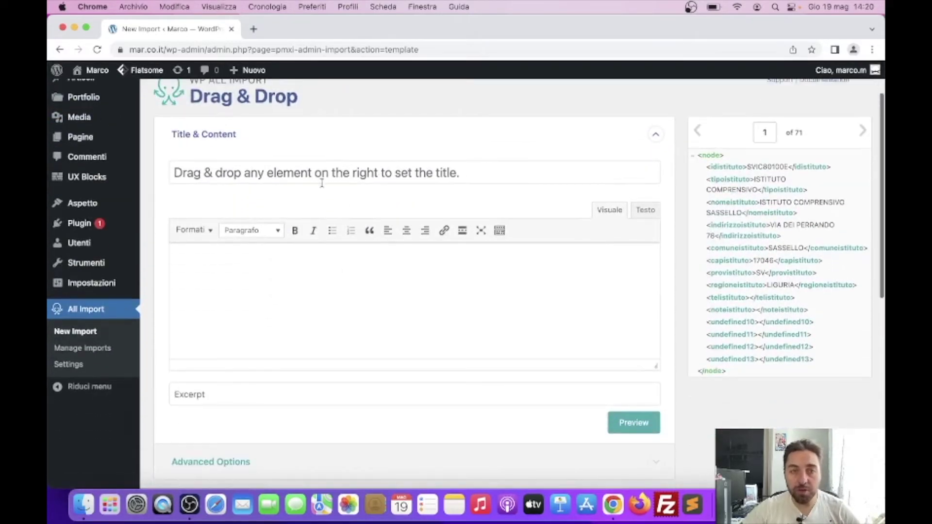
scroll(320, 291, "down", 1)
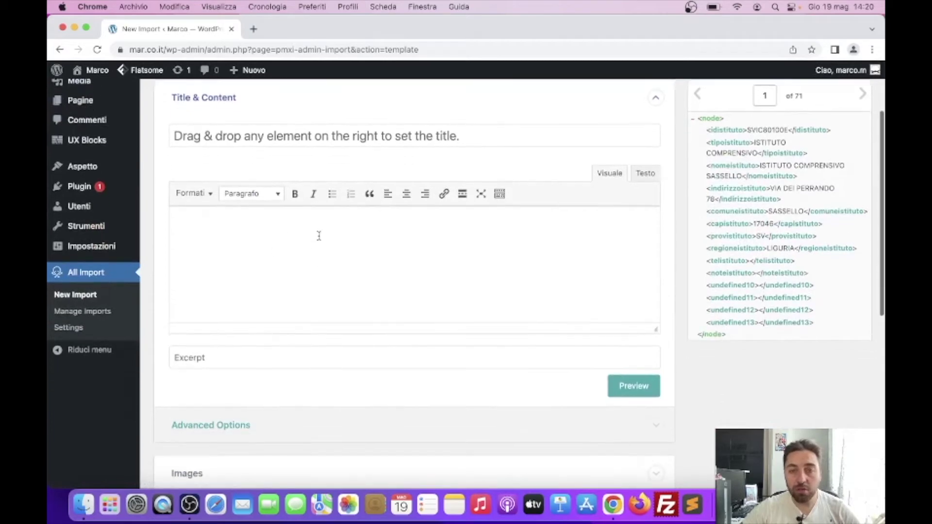
scroll(340, 238, "down", 1)
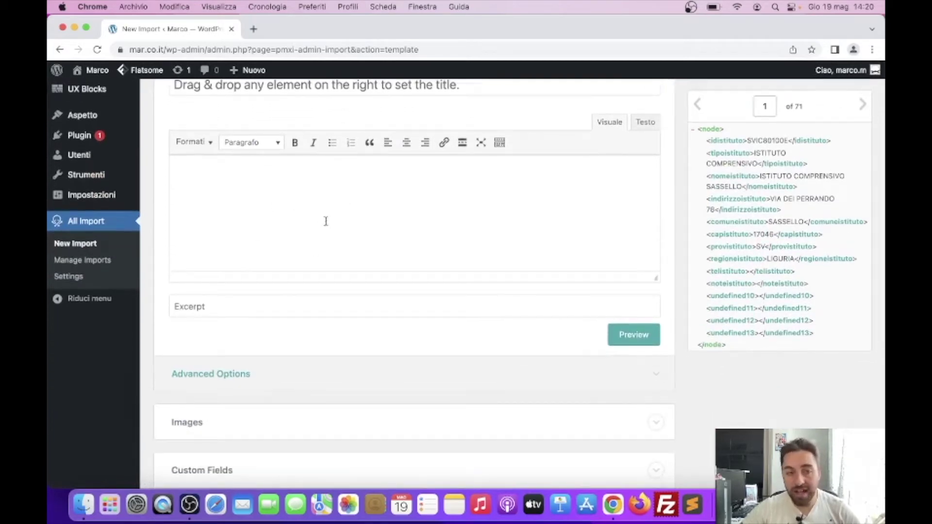
scroll(330, 275, "down", 1)
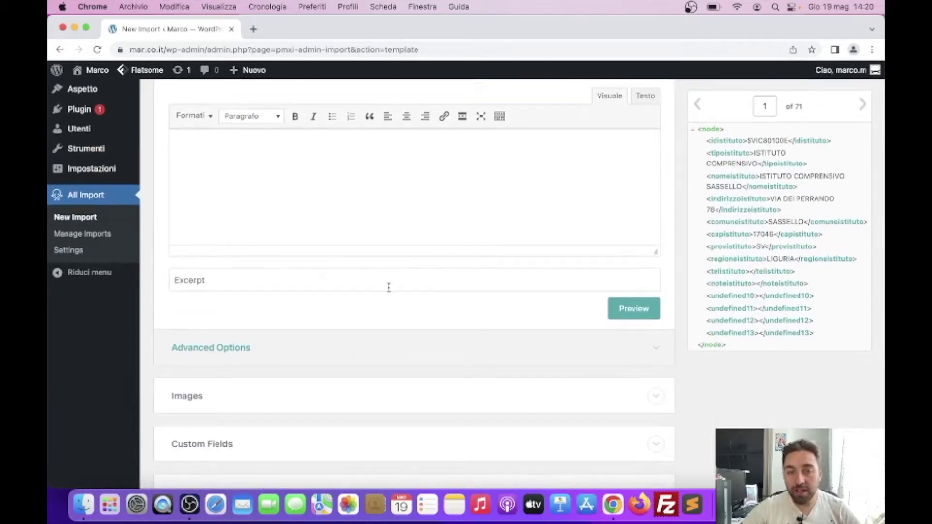
scroll(388, 288, "down", 2)
scroll(389, 291, "down", 2)
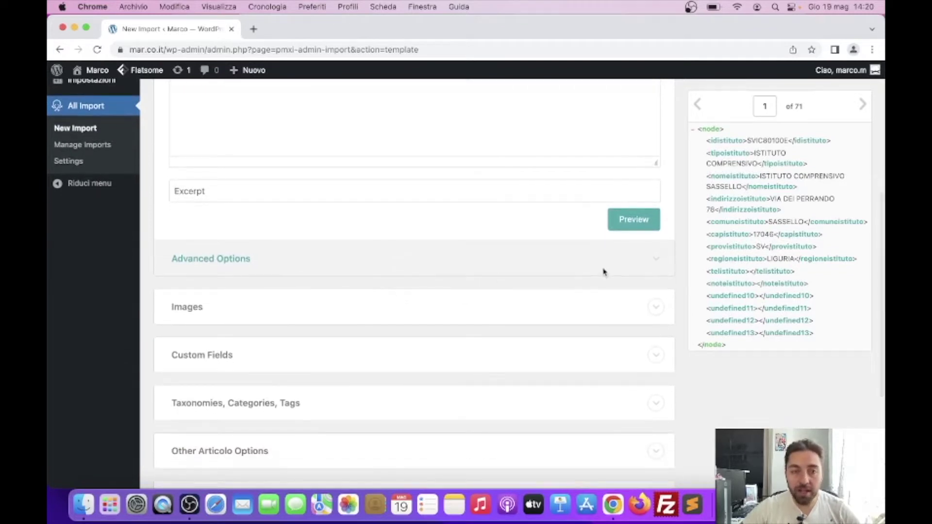
scroll(541, 316, "down", 3)
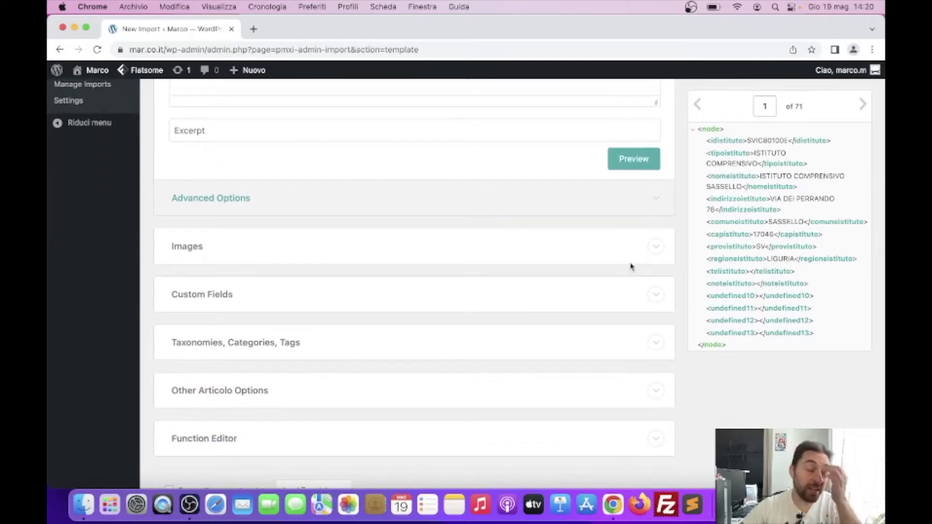
scroll(631, 267, "down", 2)
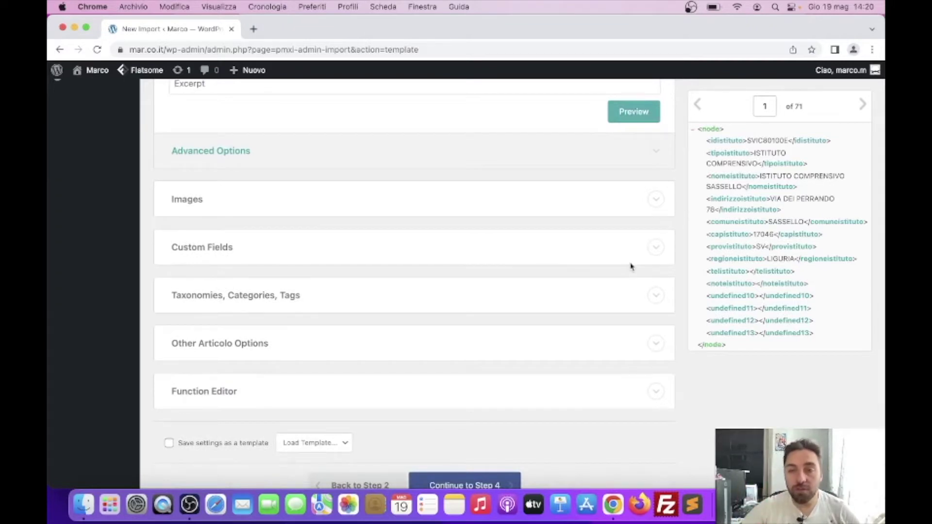
Inspect the Images, Custom Fields and Taxonomies, Categories, Tags sections, and return to the Title & Content section.
left_click(655, 201)
left_click(655, 202)
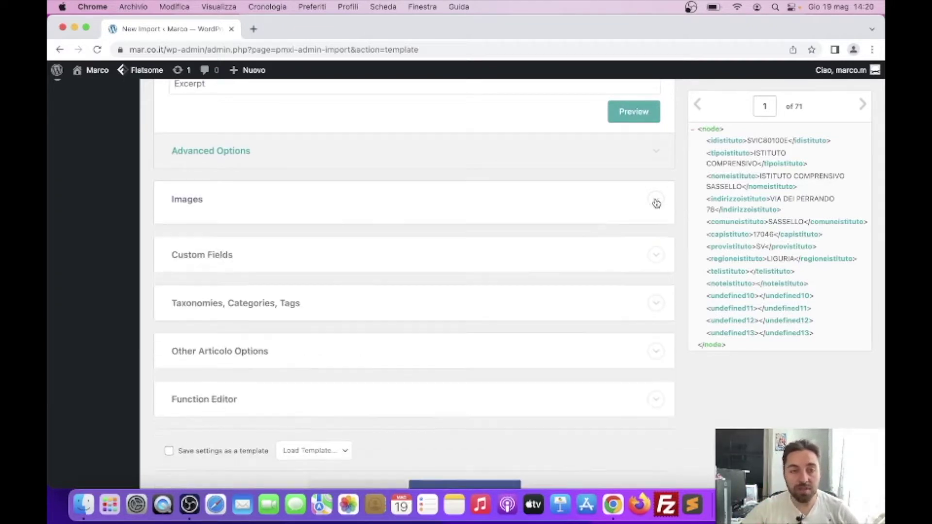
left_click(656, 249)
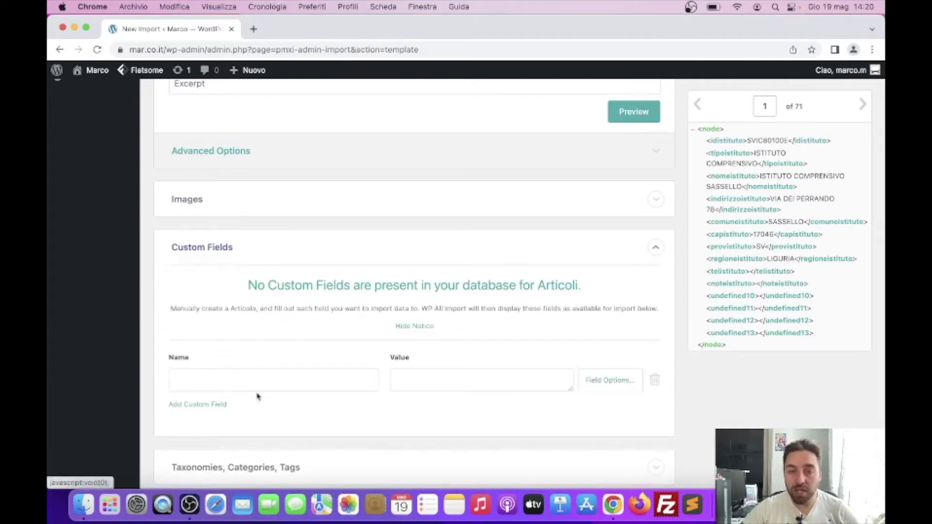
left_click(656, 250)
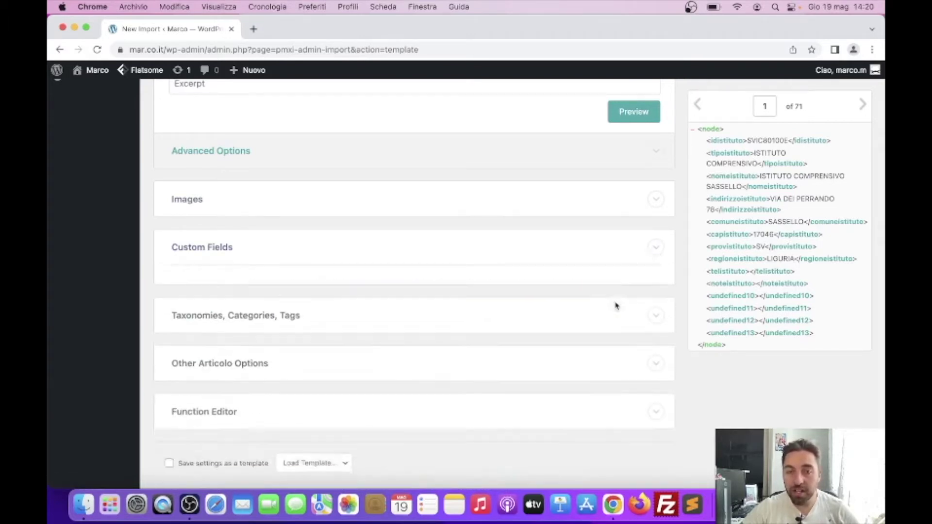
scroll(616, 300, "down", 2)
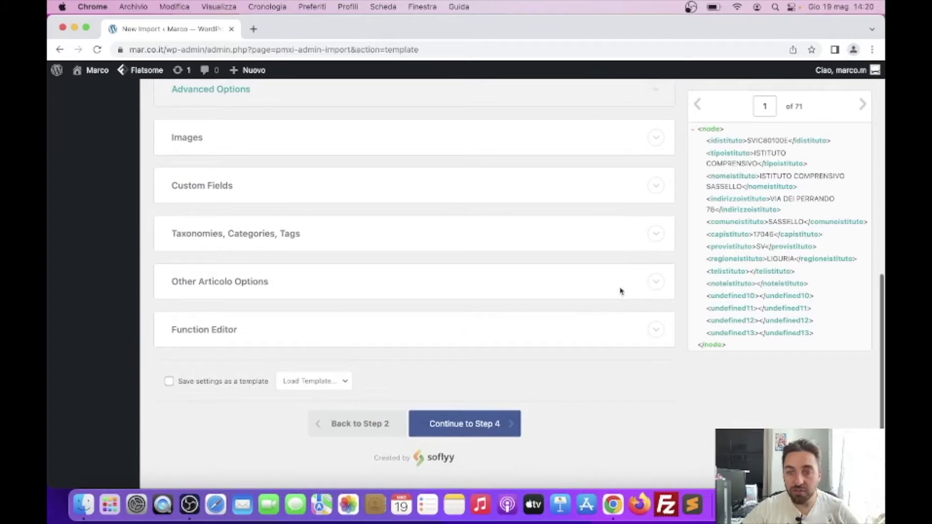
left_click(657, 235)
left_click(659, 236)
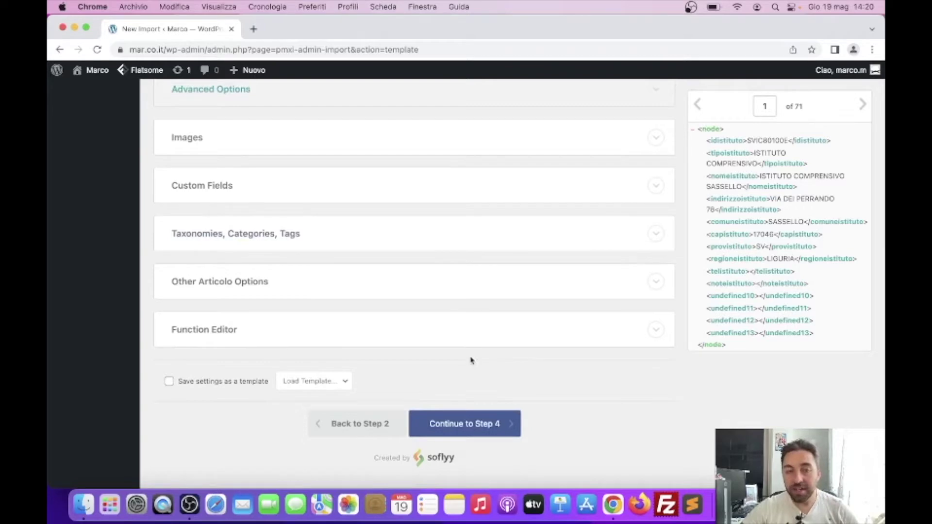
scroll(471, 349, "up", 4)
scroll(471, 349, "up", 5)
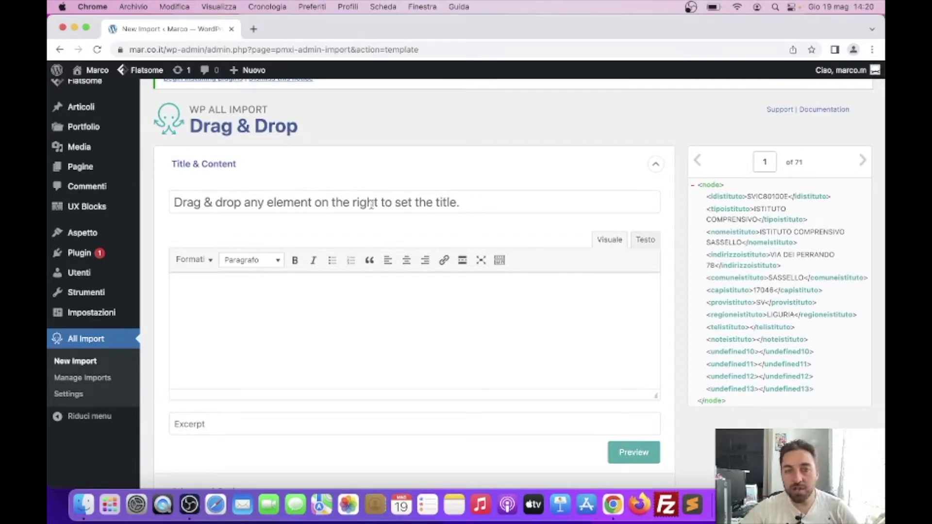
Insert the idistituto element of the record into the article content as {idistituto[1]}.
left_click(298, 194)
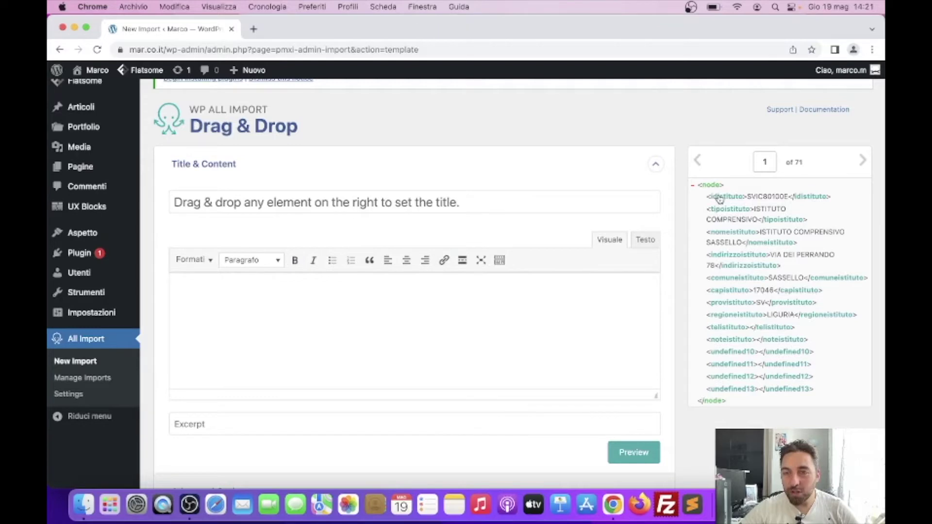
left_click_drag(720, 199, 459, 314)
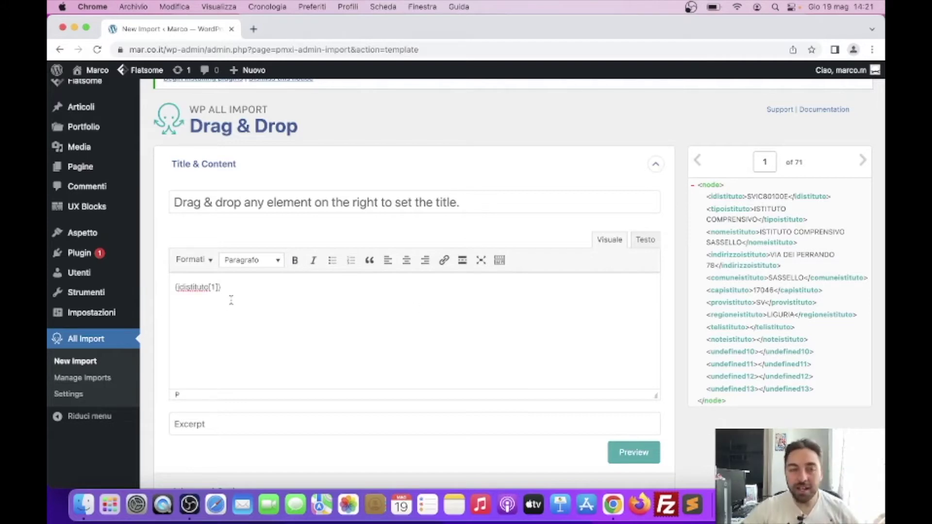
left_click(266, 316)
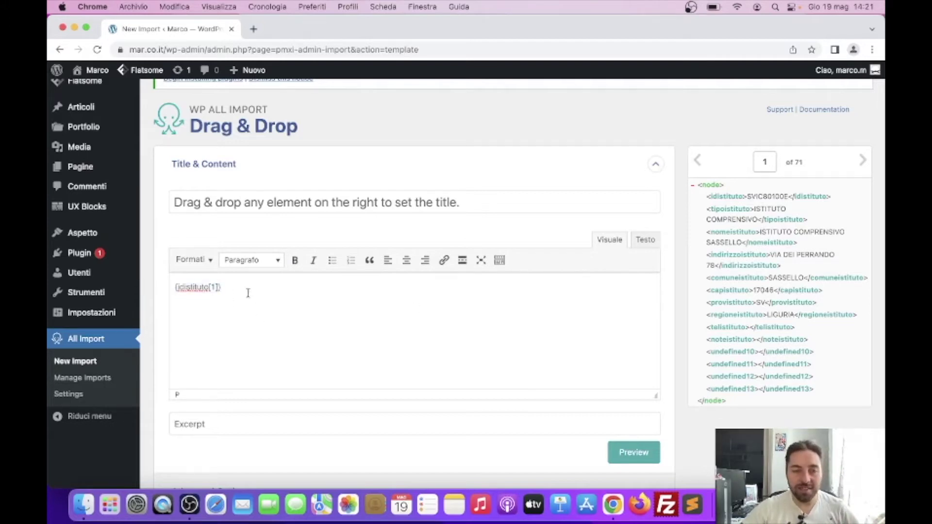
left_click_drag(247, 293, 168, 288)
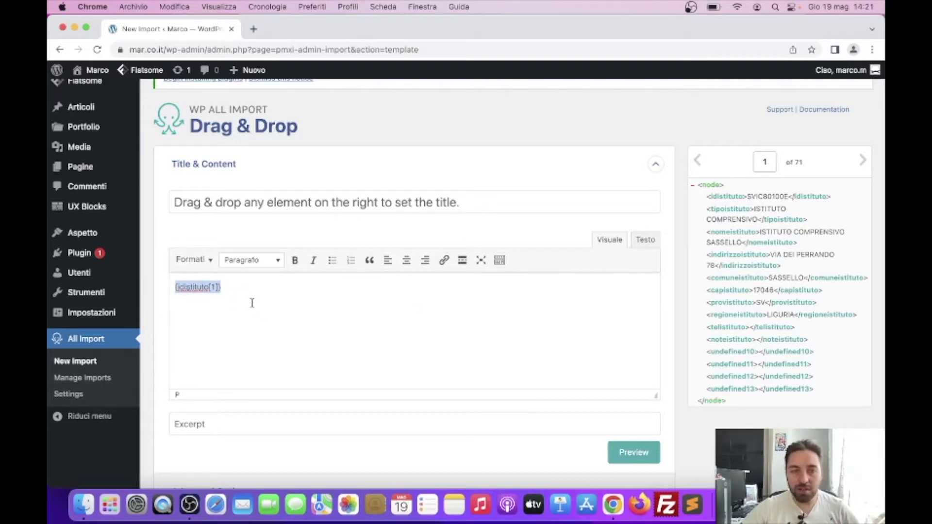
left_click(252, 301)
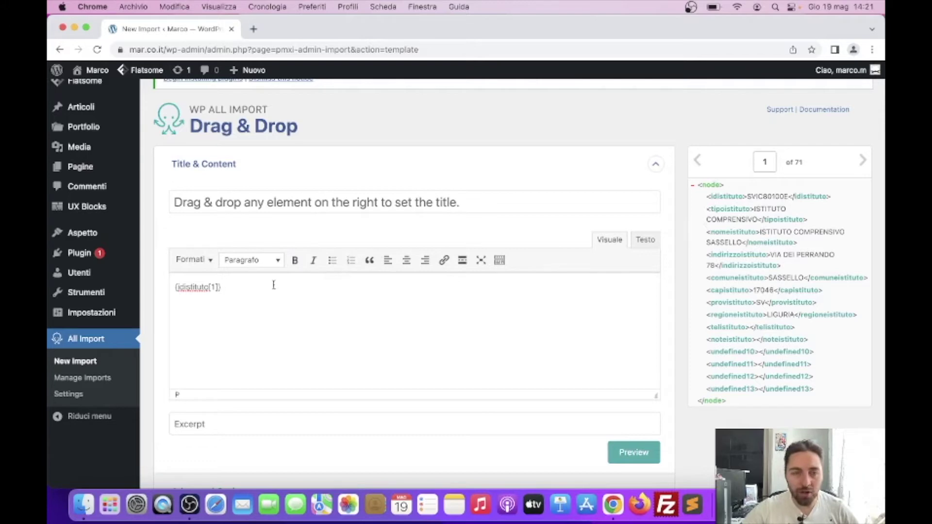
Set the article title to {idistituto[1]} - {nomeistituto[1]}, reusing the idistituto placeholder from the content and adding the record's nomeistituto element.
left_click_drag(242, 290, 149, 285)
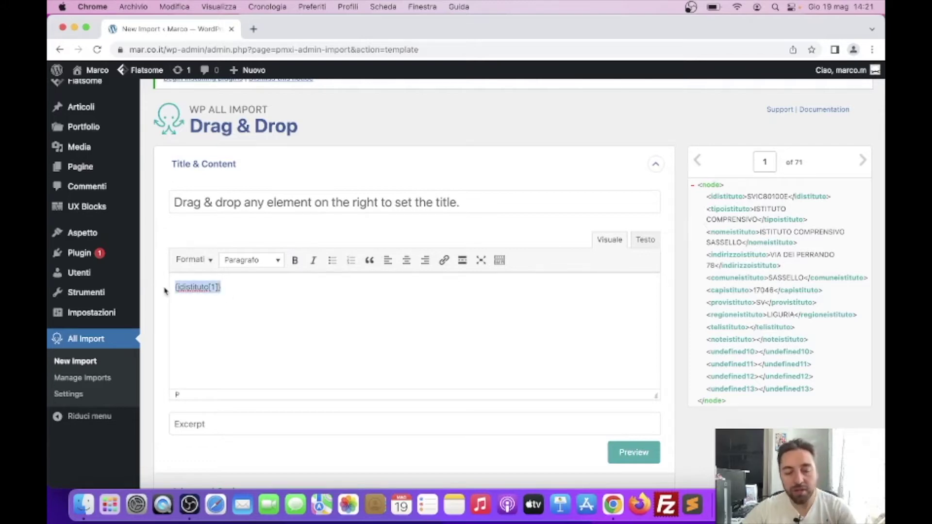
key("super+c")
left_click(197, 201)
key("super+v")
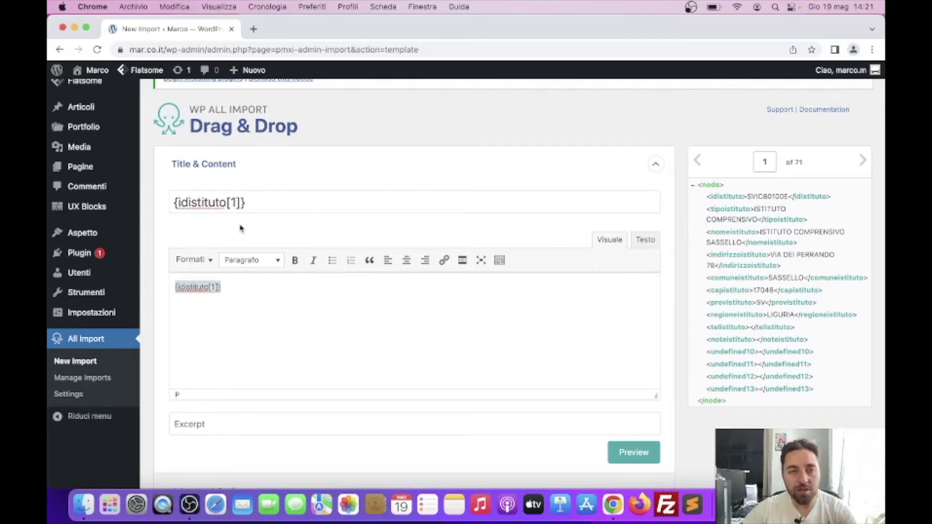
type("-")
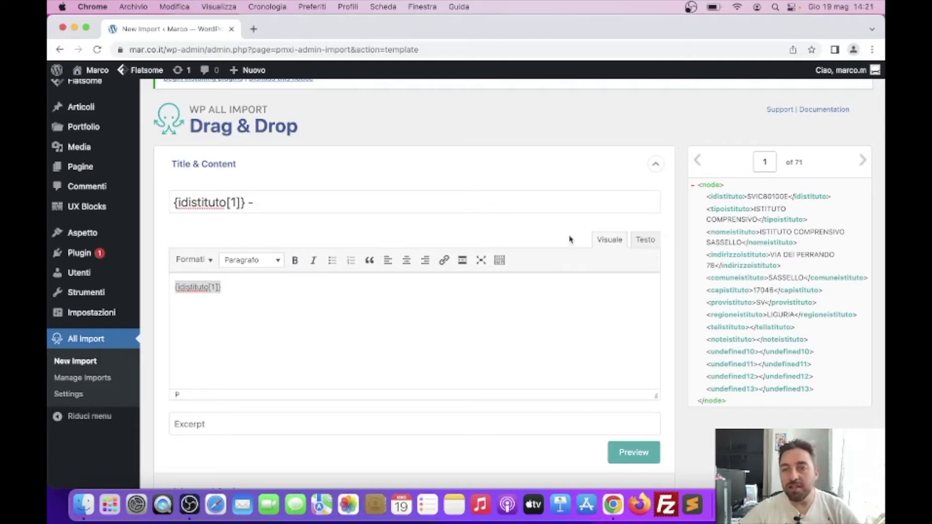
left_click_drag(727, 235, 592, 205)
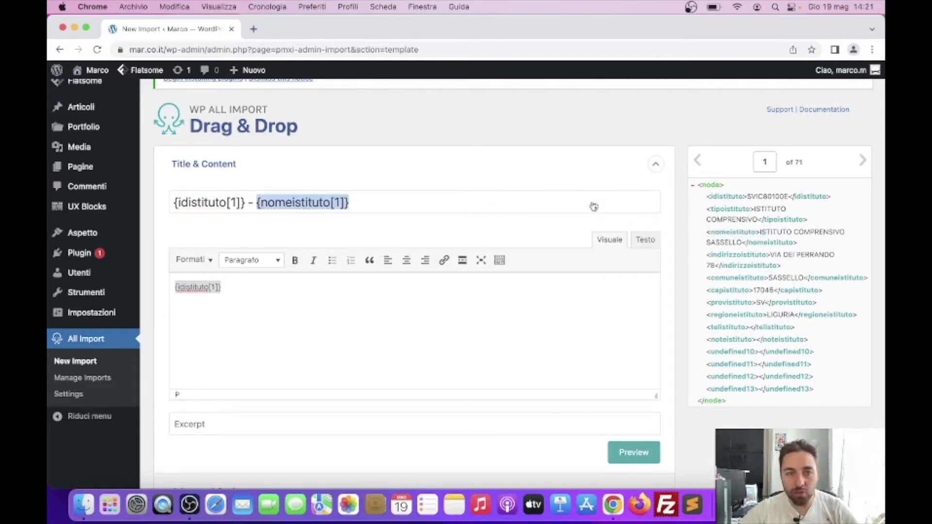
key("Right")
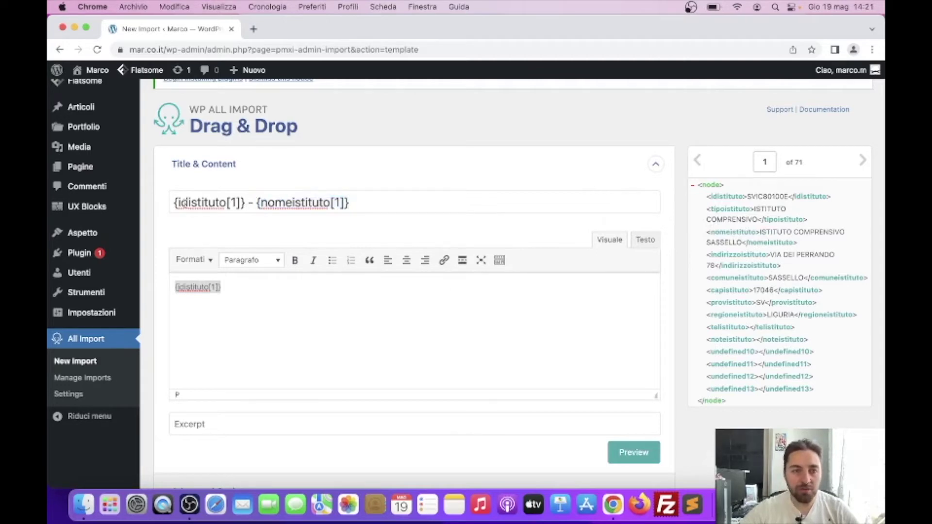
Add the record's tipoistituto element to the article content as {tipoistituto[1]} on its own line below {idistituto[1]}.
scroll(274, 288, "down", 1)
left_click(274, 289)
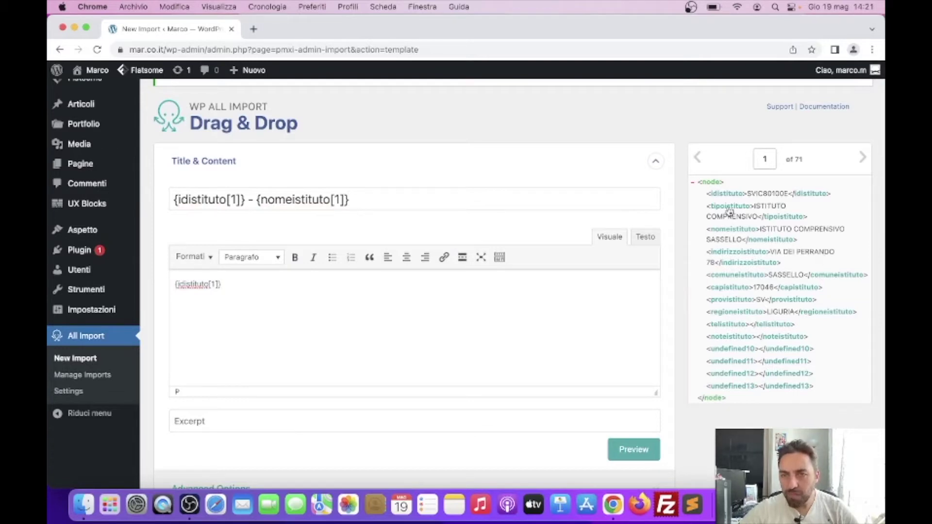
left_click_drag(730, 211, 440, 290)
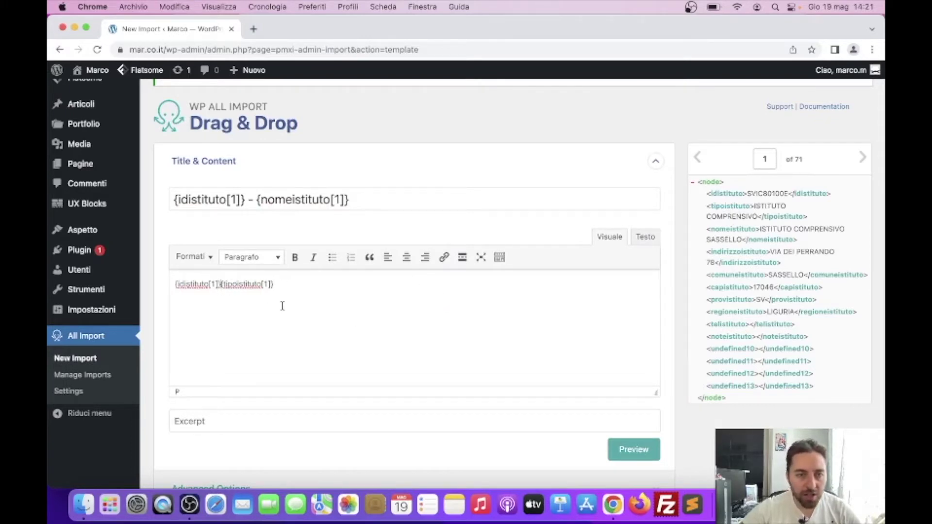
key("Return")
Expand the Taxonomies, Categories, Tags section and enable Categorie for the imported articles.
scroll(306, 342, "down", 2)
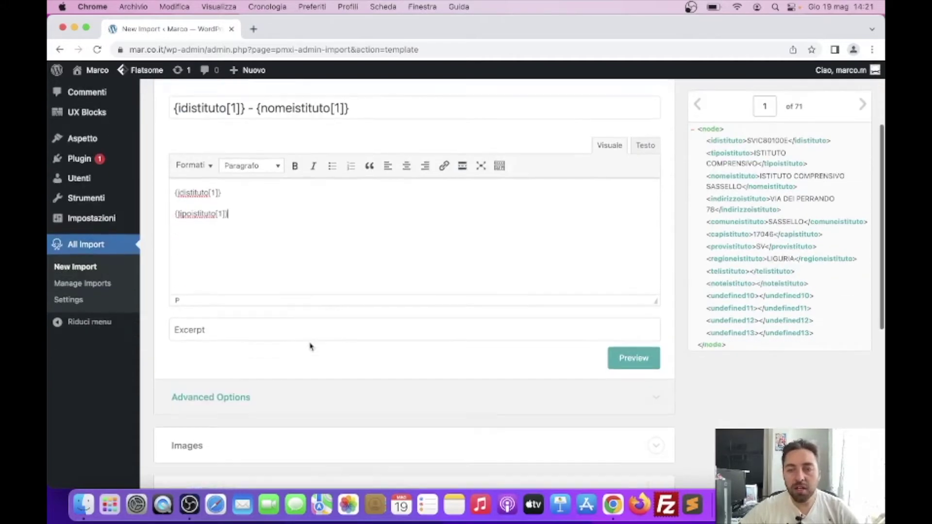
scroll(262, 321, "down", 3)
scroll(262, 325, "down", 3)
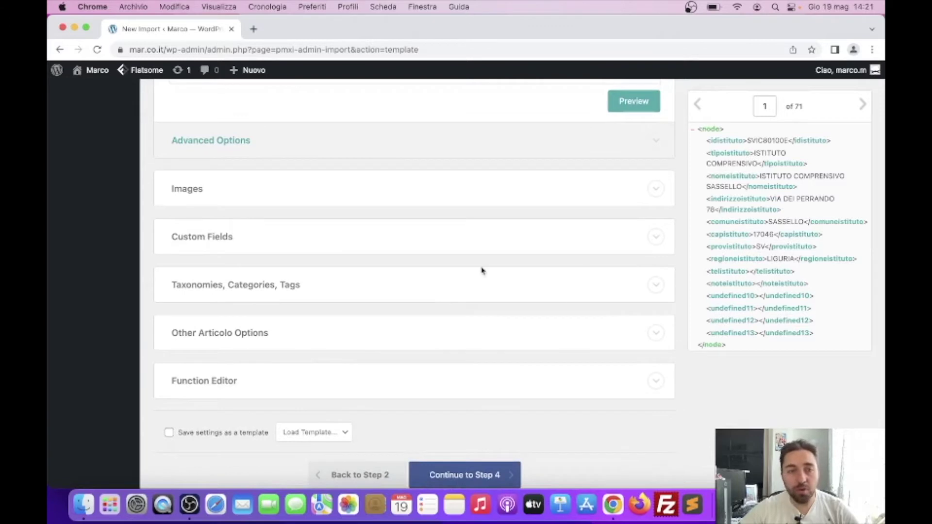
left_click(656, 286)
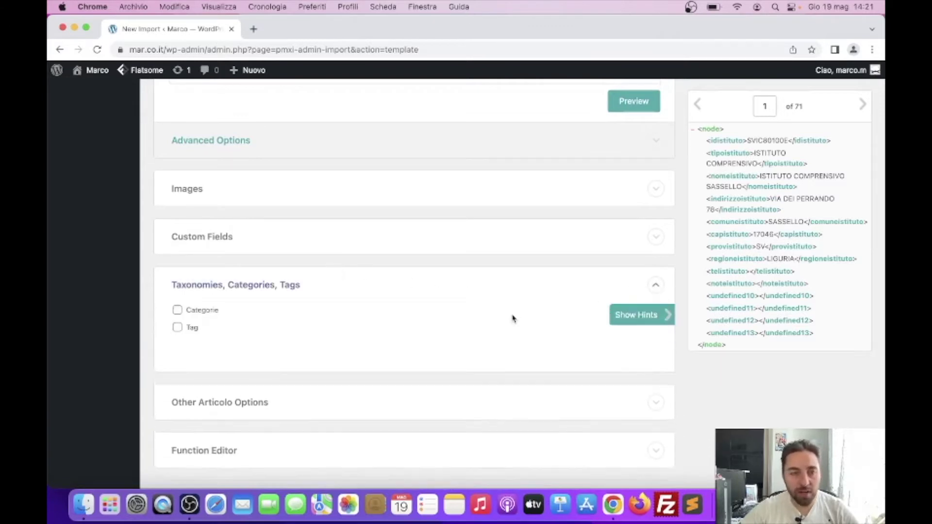
left_click(177, 280)
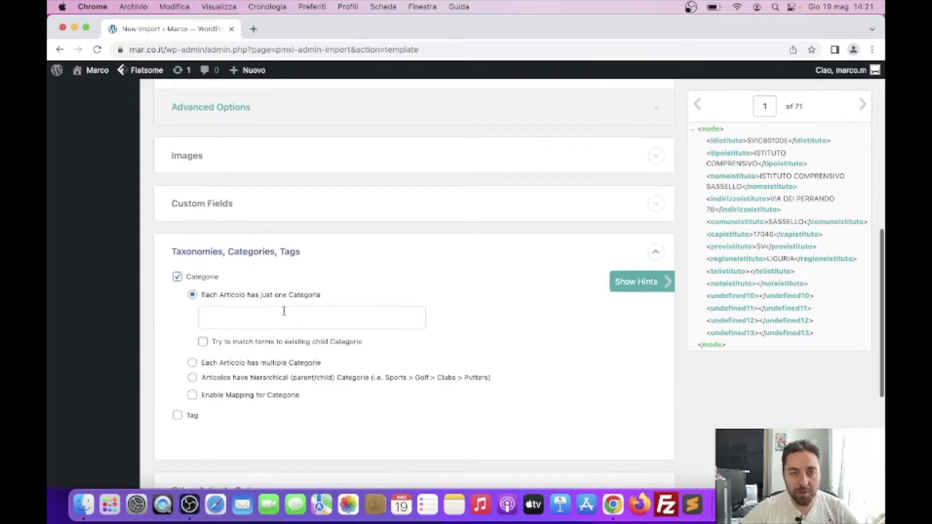
scroll(214, 301, "down", 1)
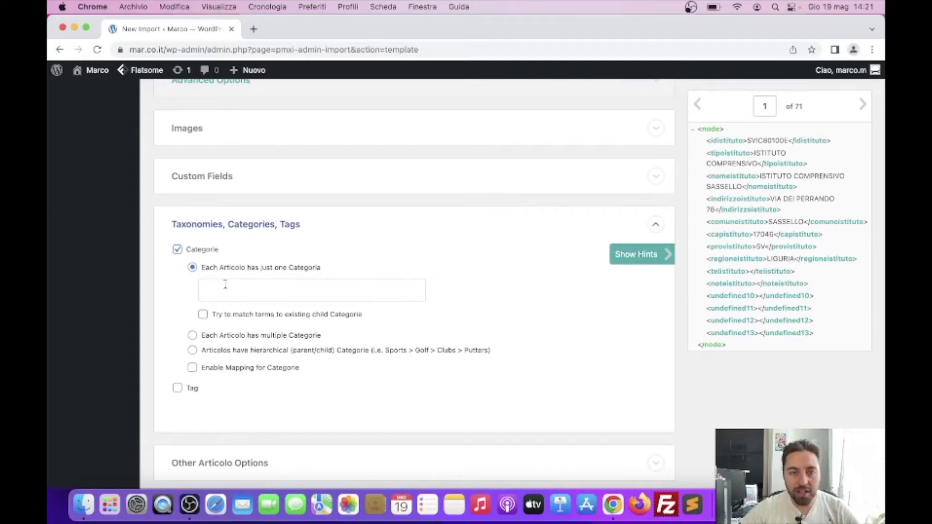
Map the single category of each Articolo to the record's capistituto element as {capistituto[1]}.
scroll(582, 332, "up", 2)
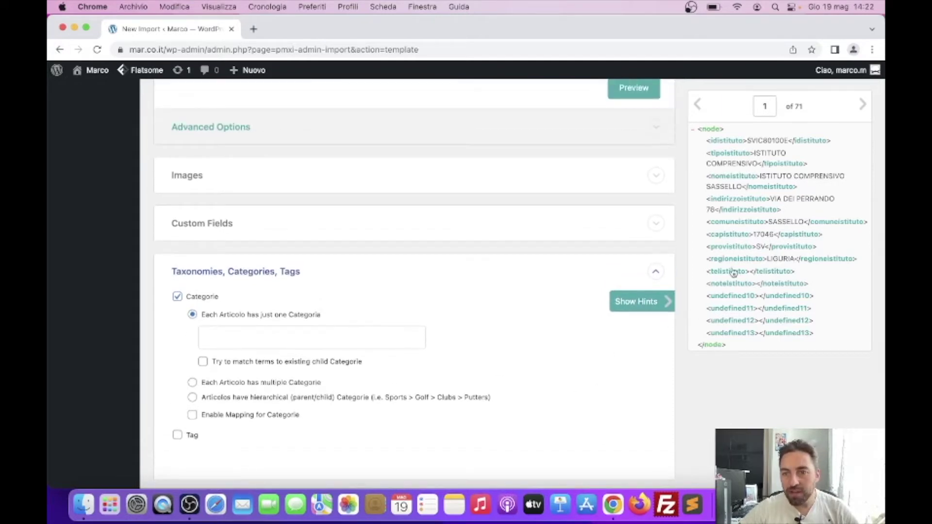
scroll(731, 253, "down", 1)
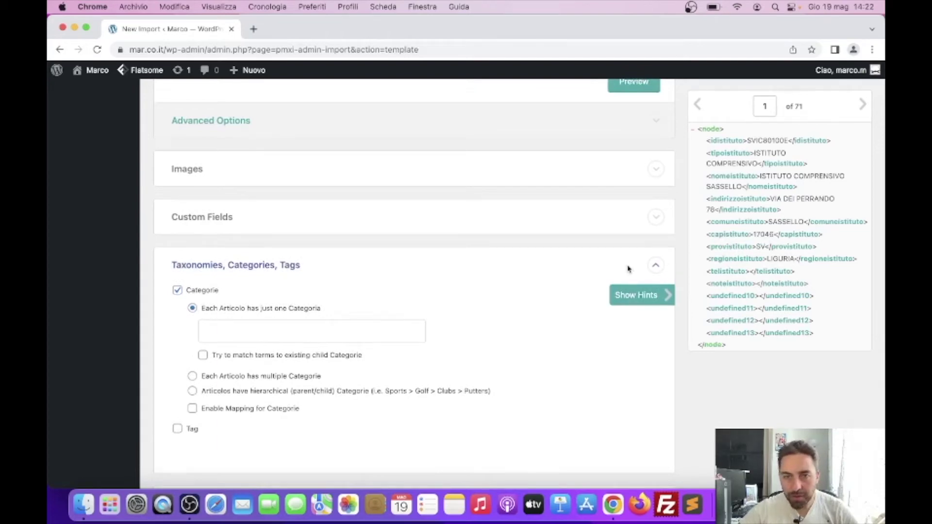
left_click(293, 335)
key("super+v")
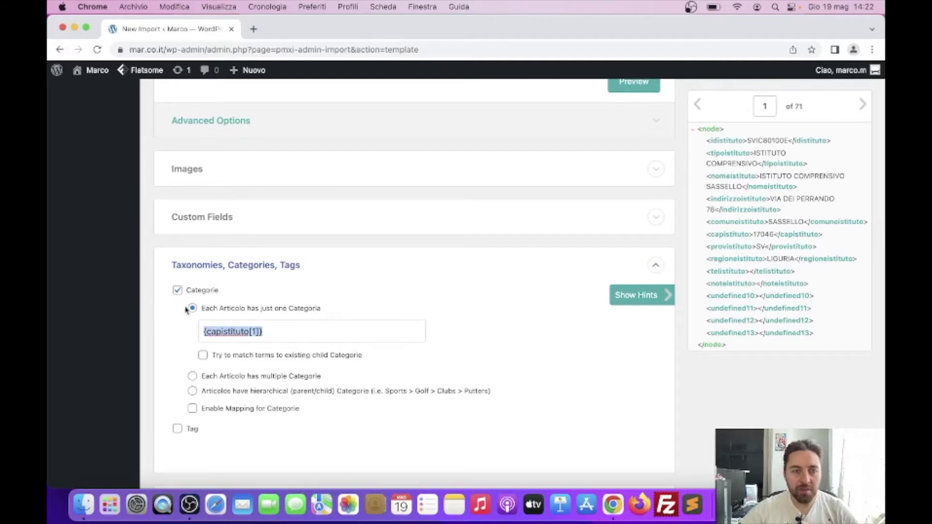
scroll(305, 320, "down", 2)
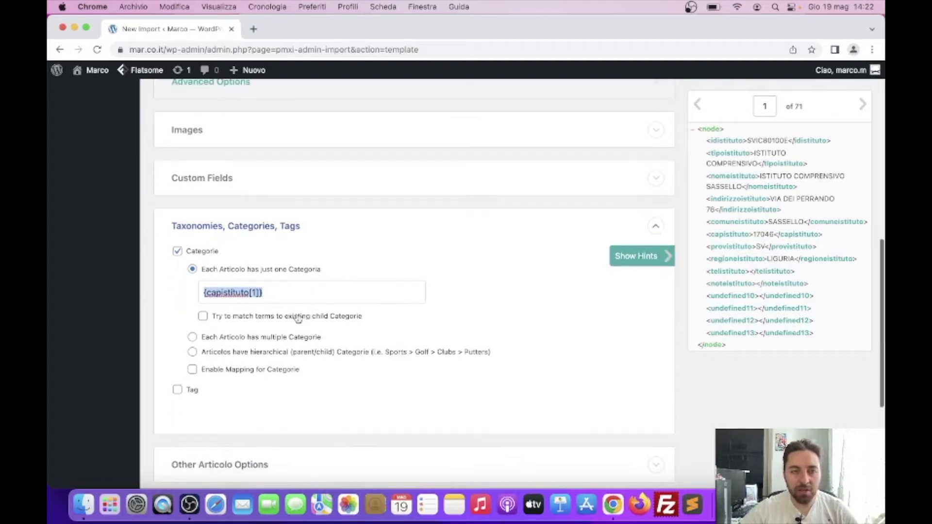
left_click(275, 293)
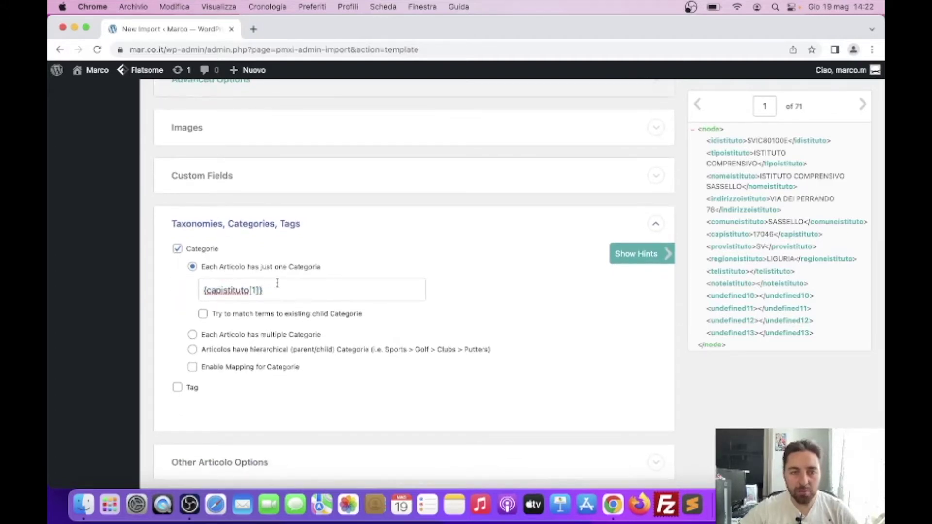
Review the import template from the title and content mappings down to the category mapping.
scroll(704, 372, "down", 5)
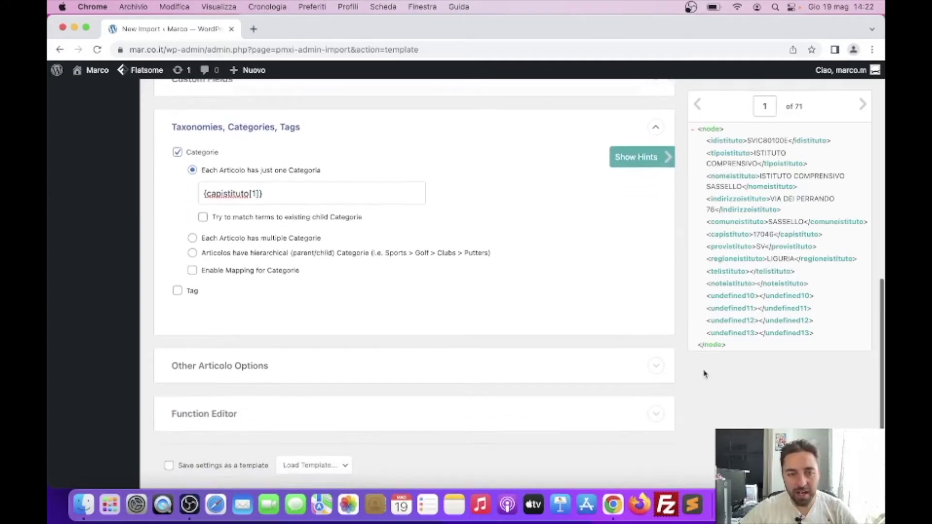
scroll(376, 261, "up", 15)
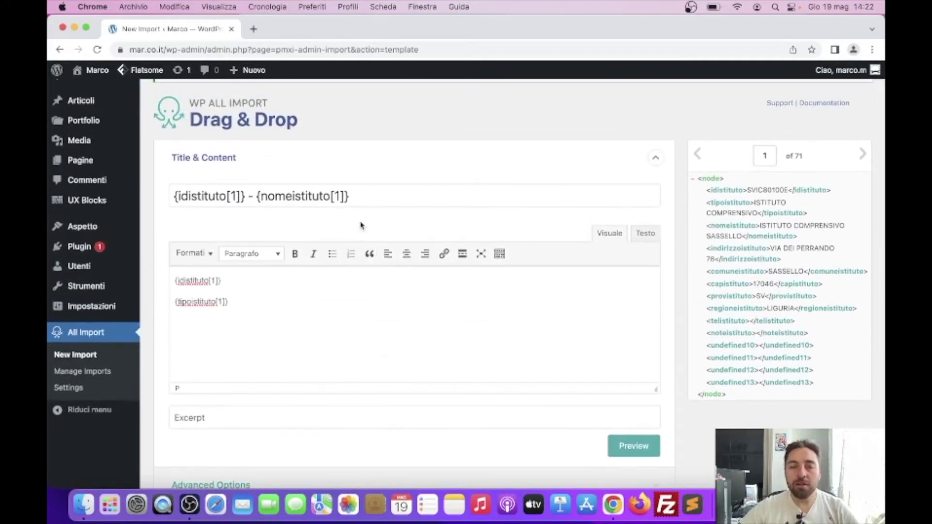
scroll(572, 353, "down", 3)
scroll(638, 343, "up", 4)
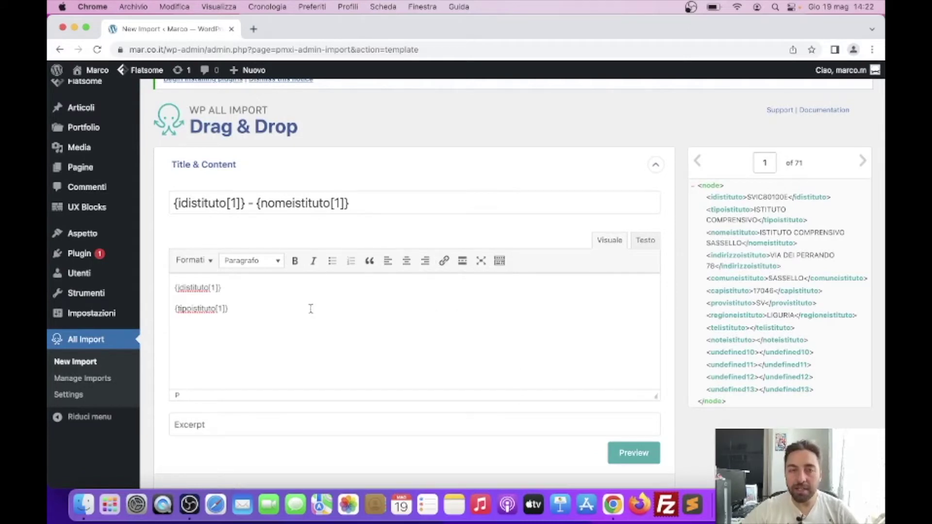
scroll(312, 308, "down", 3)
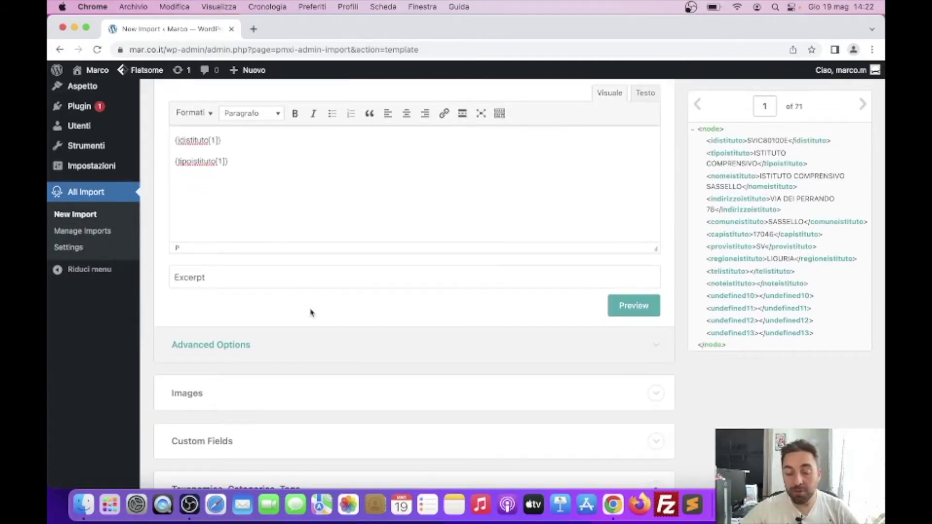
scroll(665, 410, "down", 7)
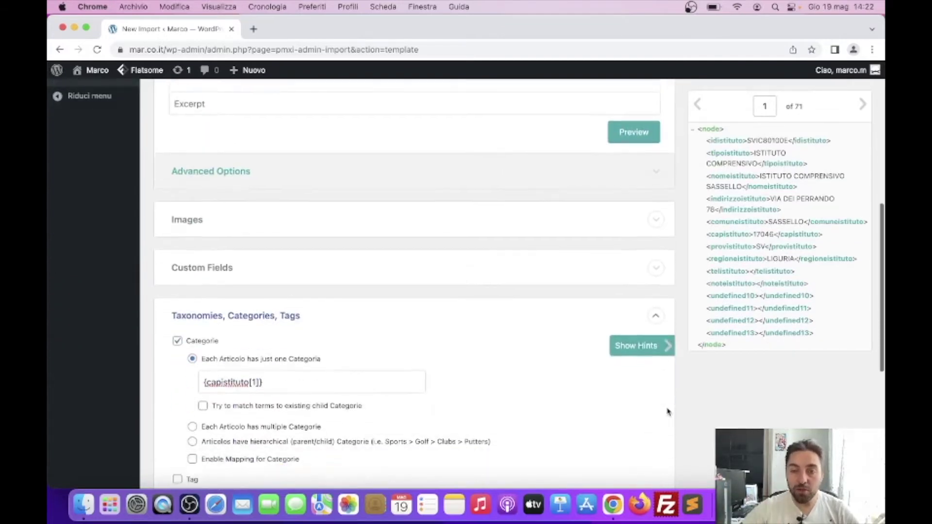
scroll(666, 412, "up", 9)
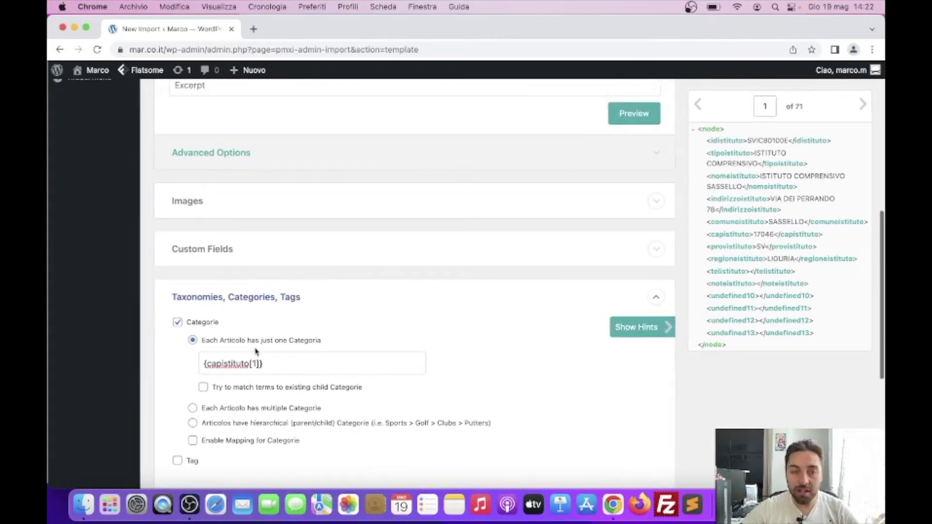
scroll(247, 248, "down", 8)
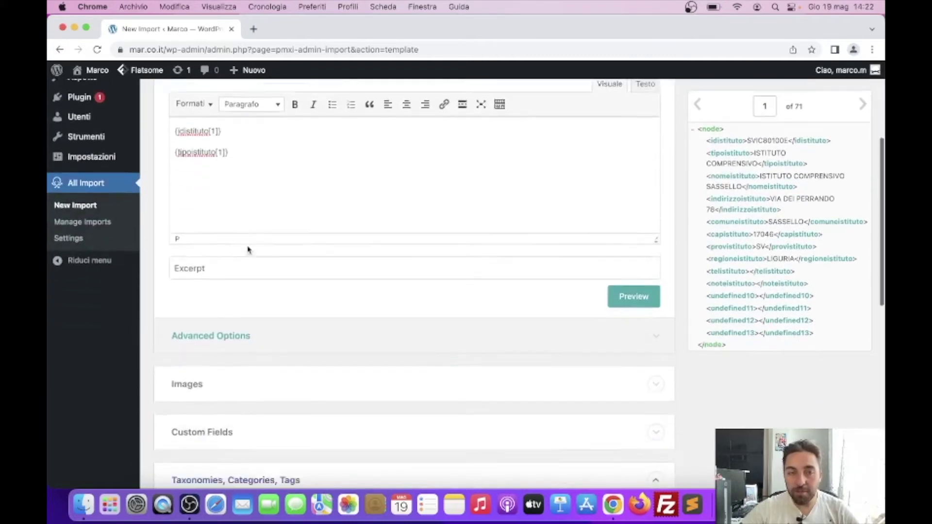
Enable saving the import settings as a template and name it tplscuole.
scroll(247, 249, "down", 2)
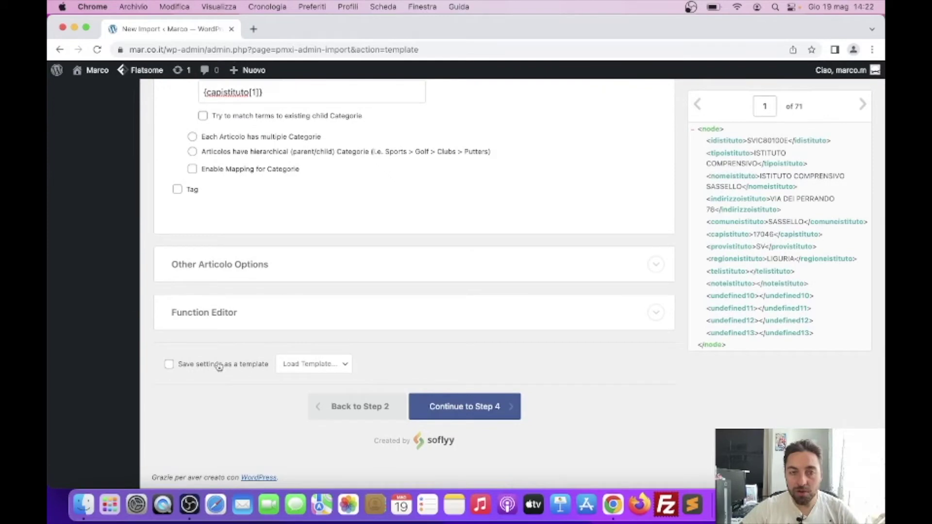
left_click(191, 365)
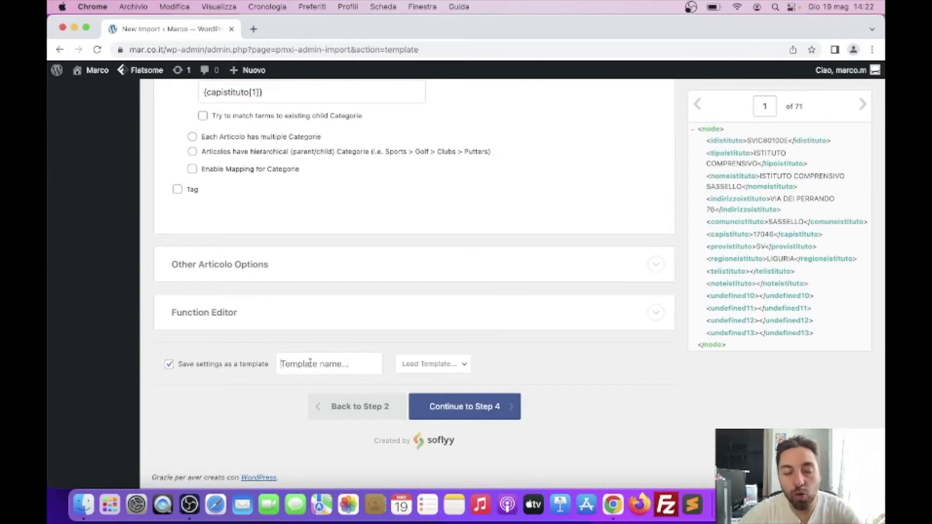
type("tplscuole")
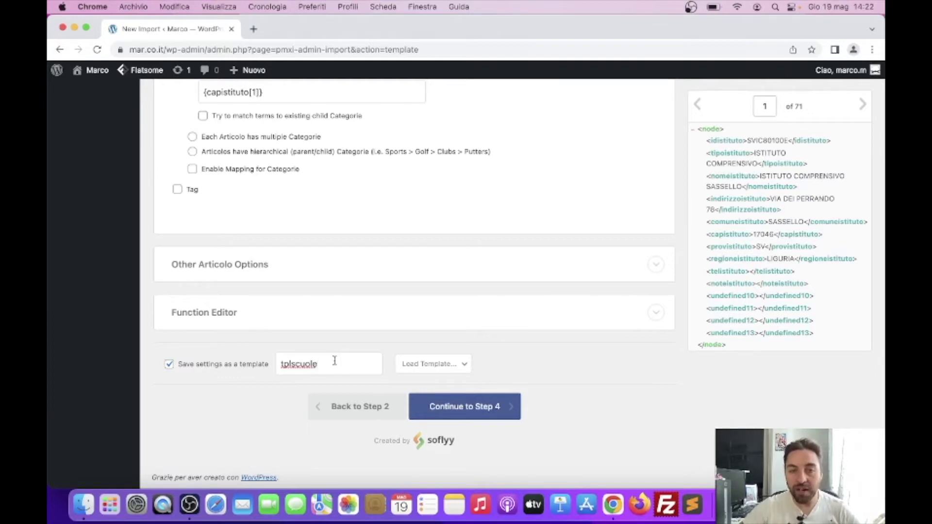
Recheck the settings the tplscuole template will store, from the title and content fields to the save options.
scroll(544, 370, "up", 2)
scroll(544, 370, "down", 2)
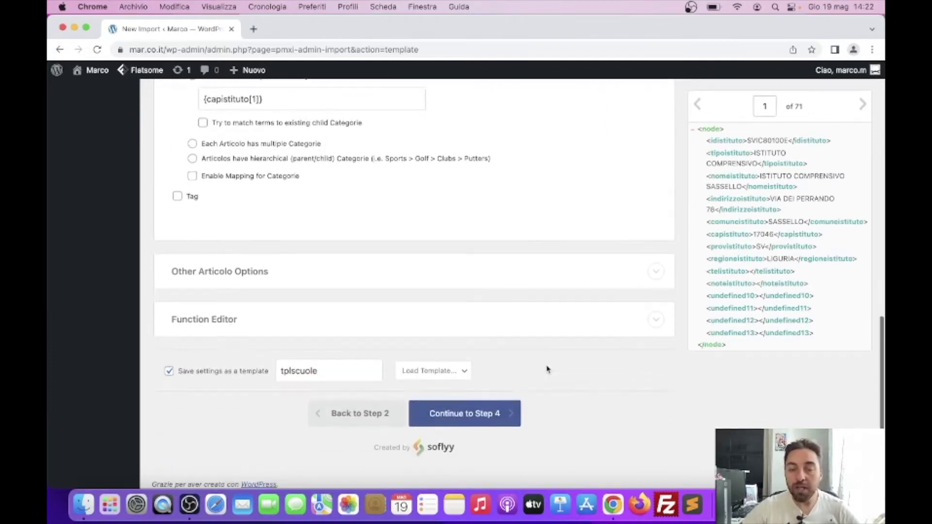
scroll(547, 370, "up", 6)
scroll(547, 370, "up", 8)
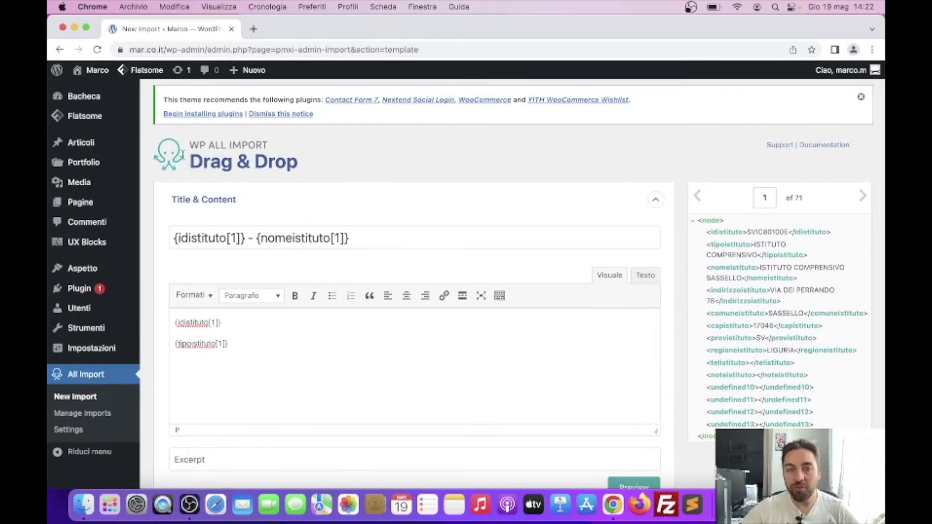
scroll(318, 258, "down", 3)
scroll(321, 259, "up", 3)
scroll(322, 263, "down", 5)
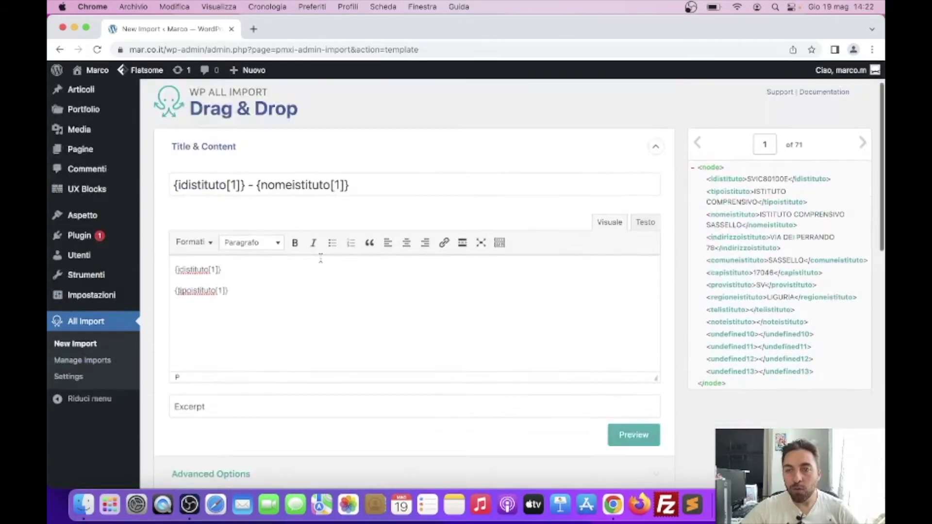
scroll(321, 262, "down", 8)
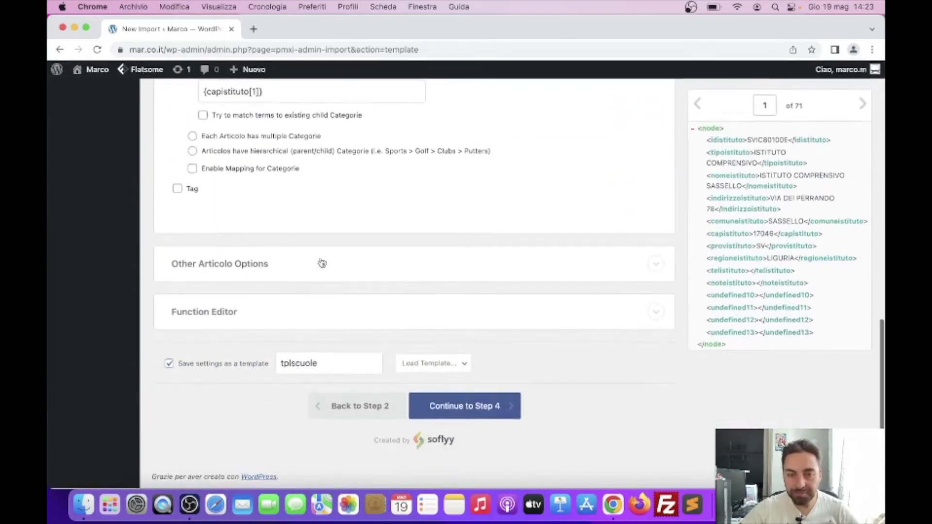
Check the list of loadable templates, keep tplscuole as the template name and continue to step 4, the import settings.
left_click(444, 369)
left_click(441, 370)
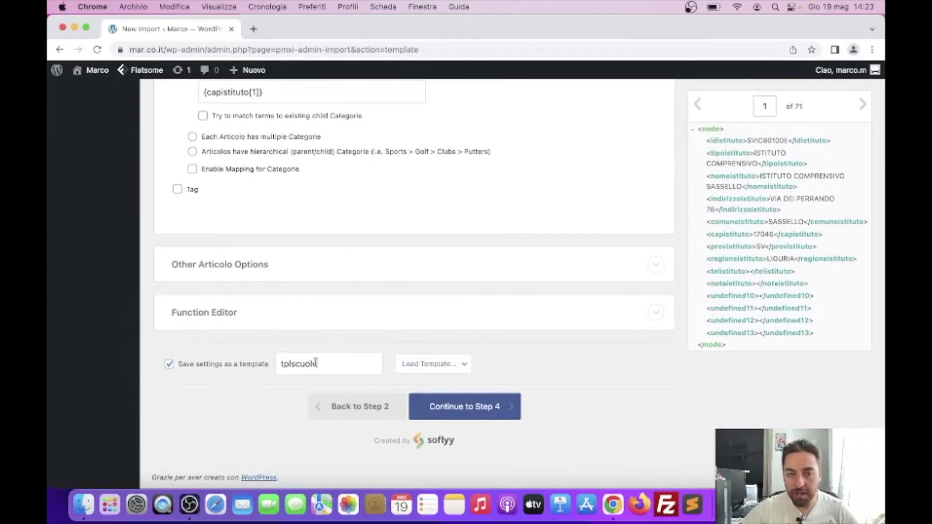
left_click_drag(318, 363, 278, 364)
left_click(298, 365)
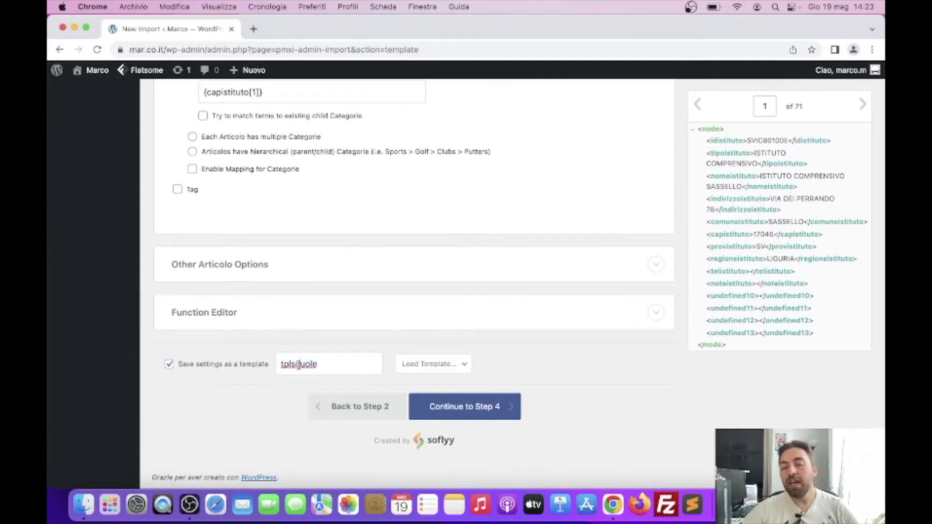
scroll(569, 431, "up", 1)
scroll(570, 430, "down", 1)
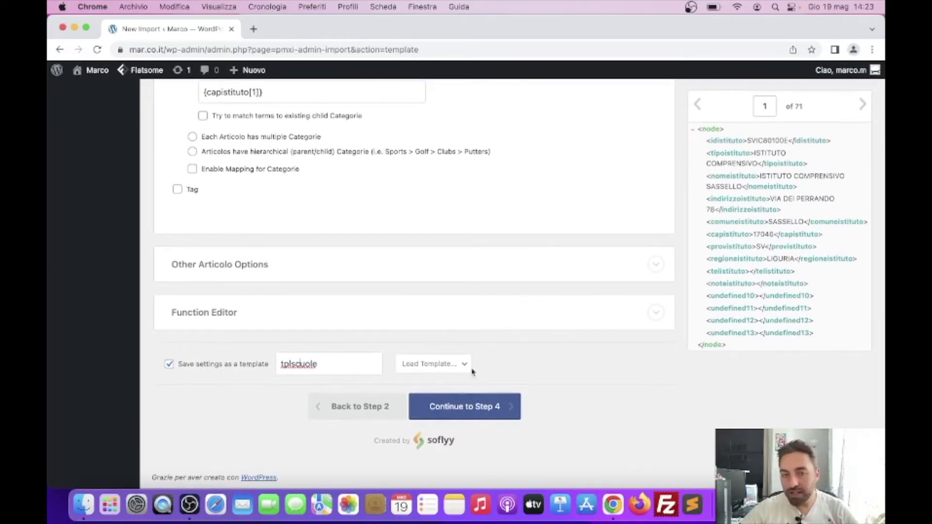
left_click(469, 408)
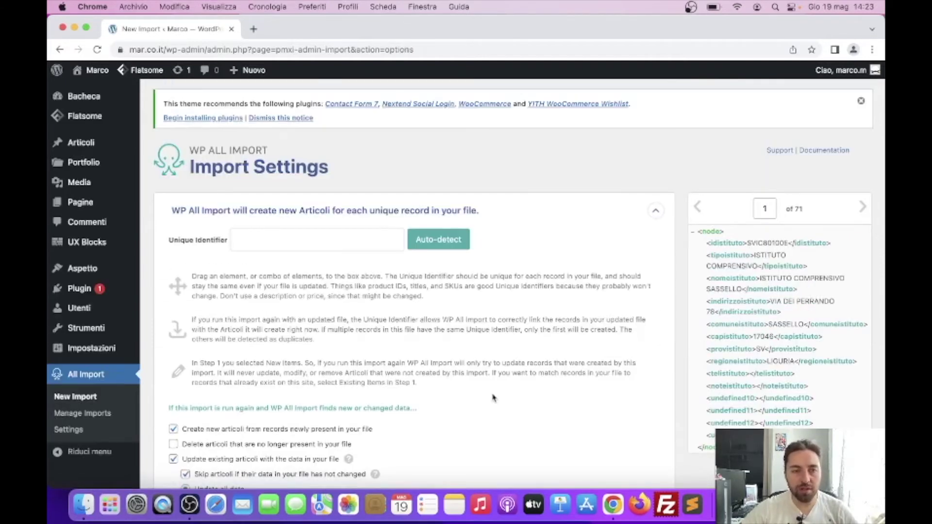
Examine the options for rerunning the import and the advanced settings, from records per iteration to Friendly Name.
scroll(493, 398, "down", 4)
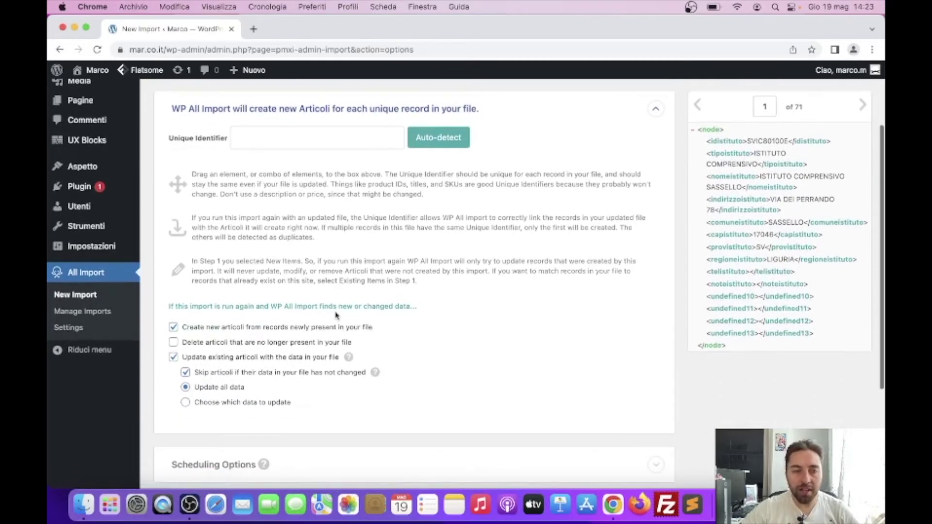
scroll(339, 261, "down", 5)
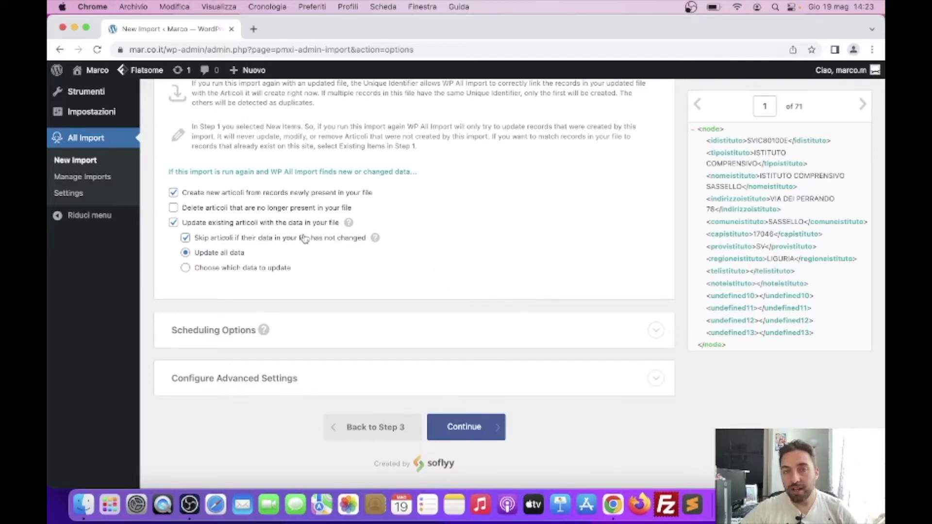
scroll(304, 239, "down", 1)
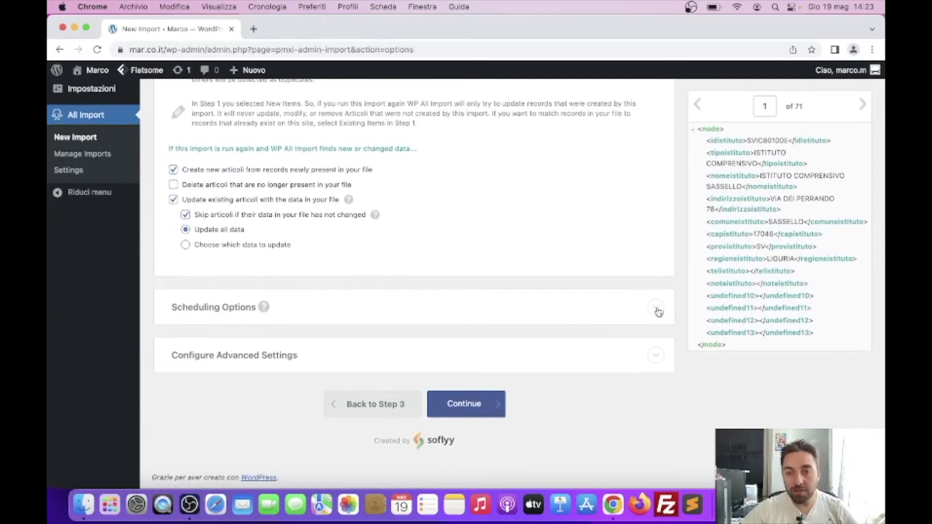
left_click(656, 356)
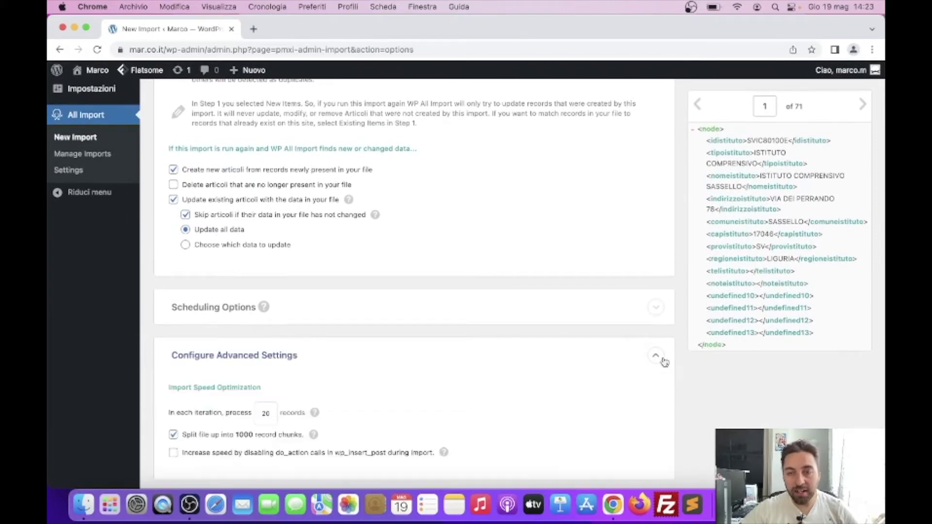
scroll(530, 288, "down", 3)
scroll(529, 288, "down", 4)
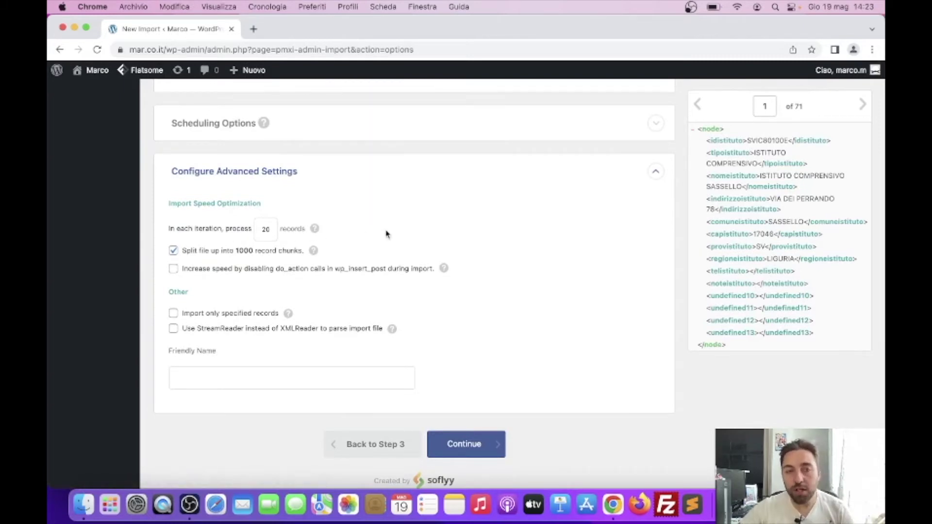
mouse_move(316, 230)
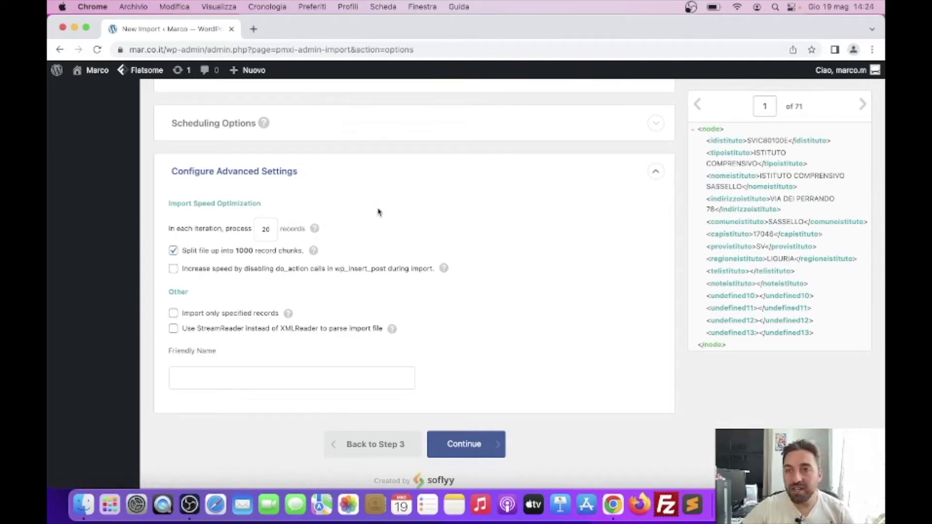
scroll(378, 212, "down", 1)
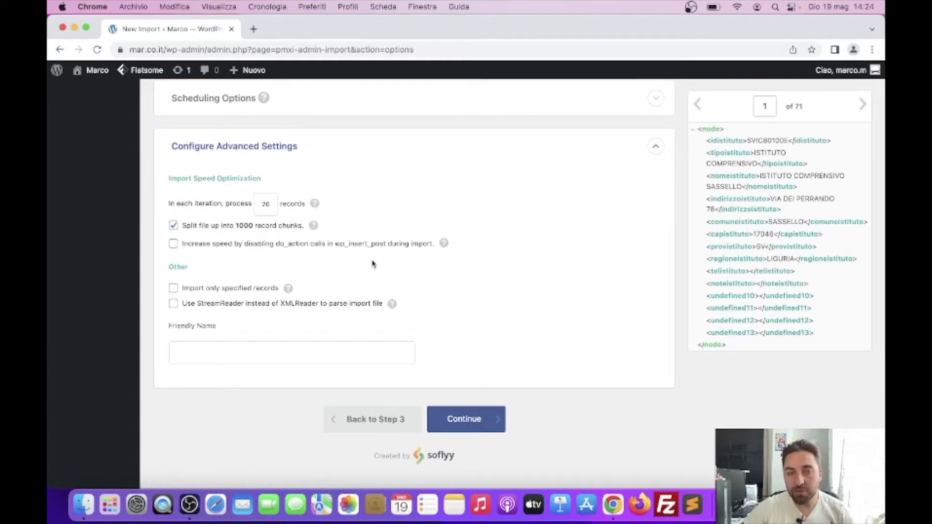
scroll(373, 263, "up", 2)
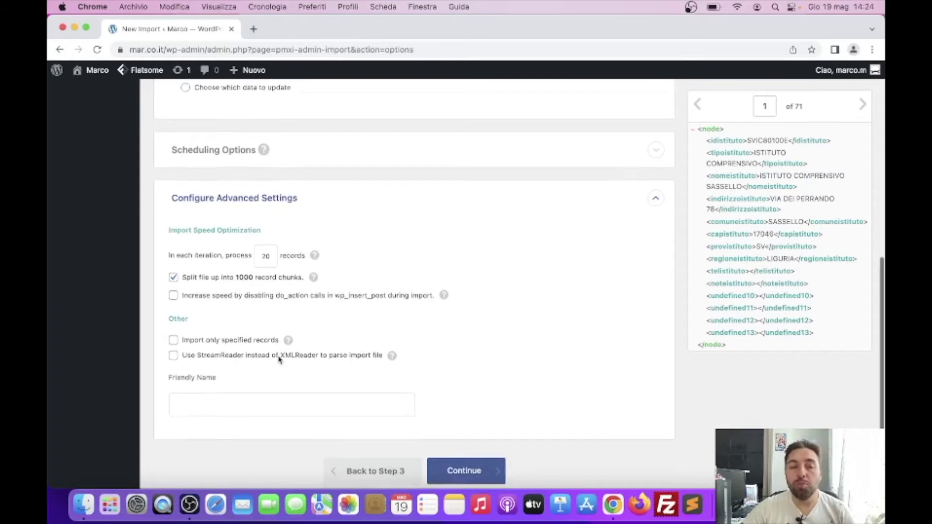
scroll(279, 358, "down", 2)
scroll(277, 357, "up", 1)
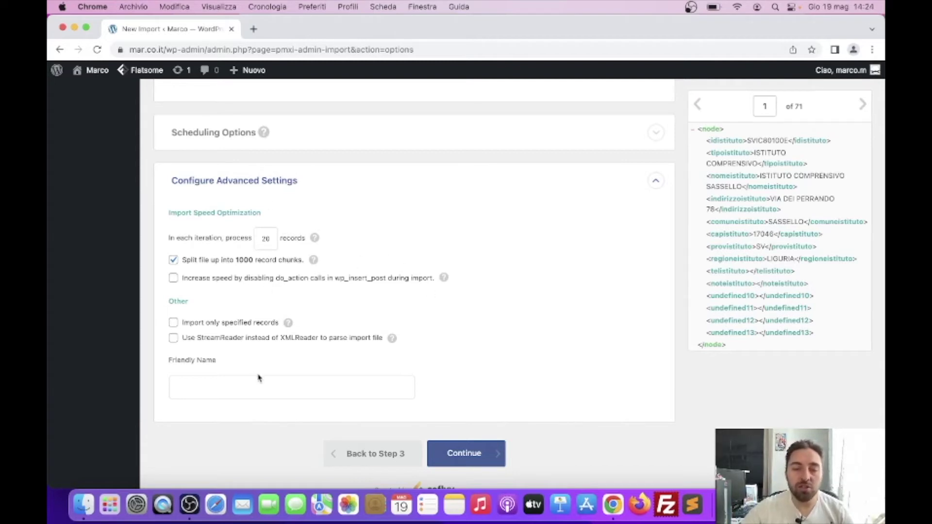
left_click(658, 184)
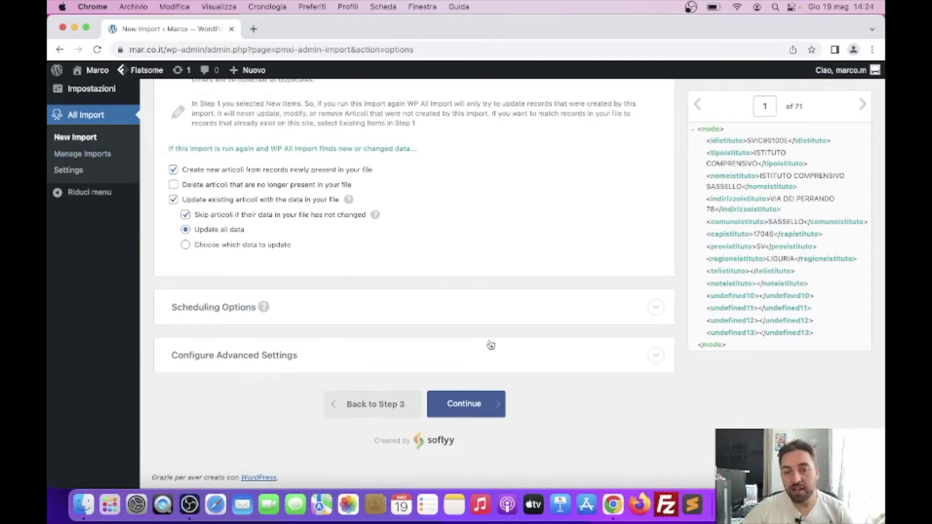
Try to continue to the import confirmation with the Unique Identifier left empty.
scroll(326, 287, "up", 5)
scroll(386, 297, "down", 5)
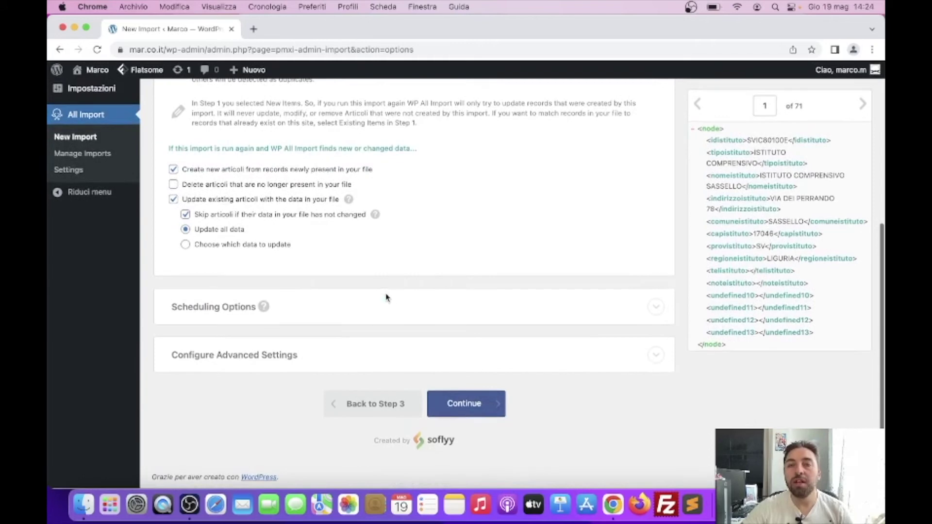
left_click(470, 412)
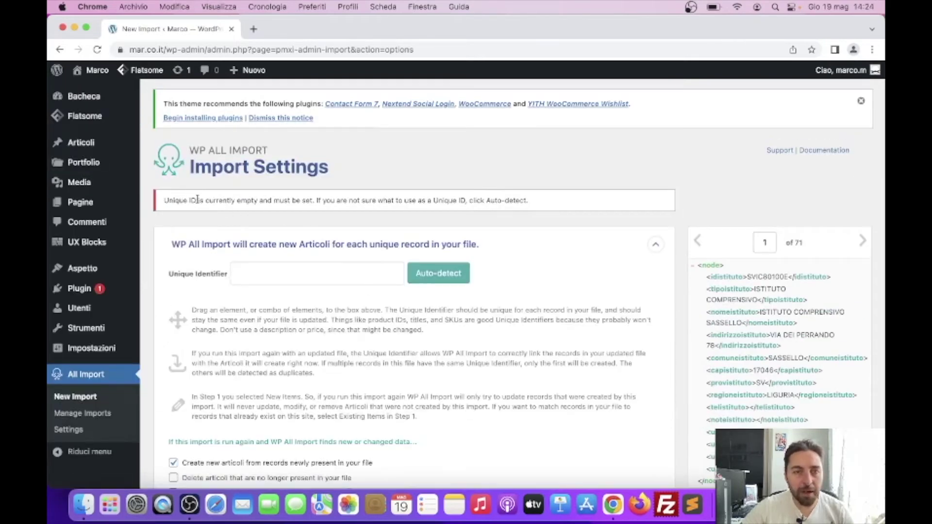
left_click_drag(196, 200, 366, 210)
left_click(367, 210)
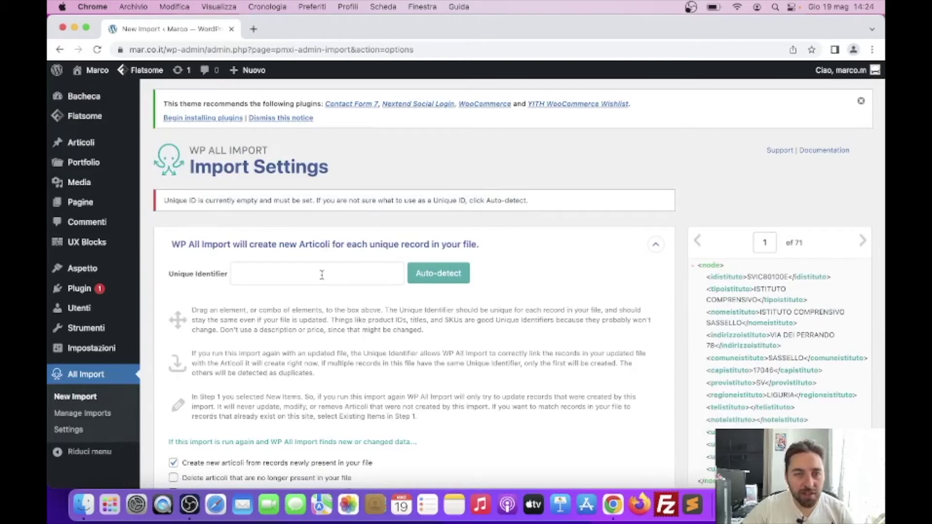
Auto-detect the Unique Identifier for the import records and check the generated expression.
left_click(430, 273)
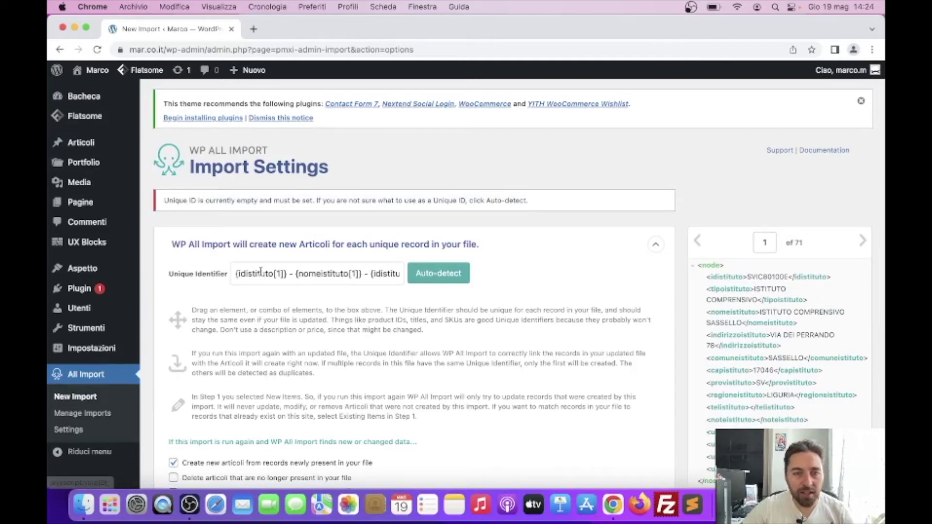
left_click_drag(237, 275, 439, 283)
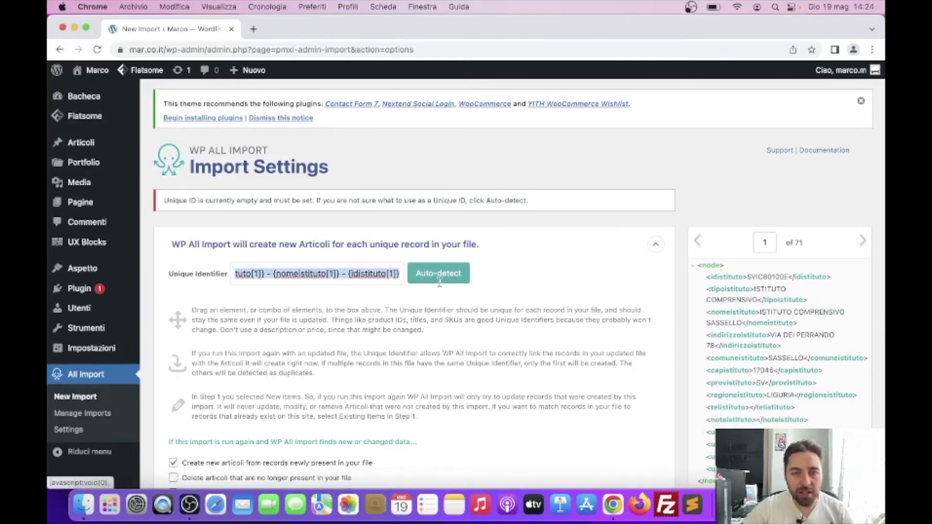
left_click(327, 282)
scroll(332, 280, "down", 3)
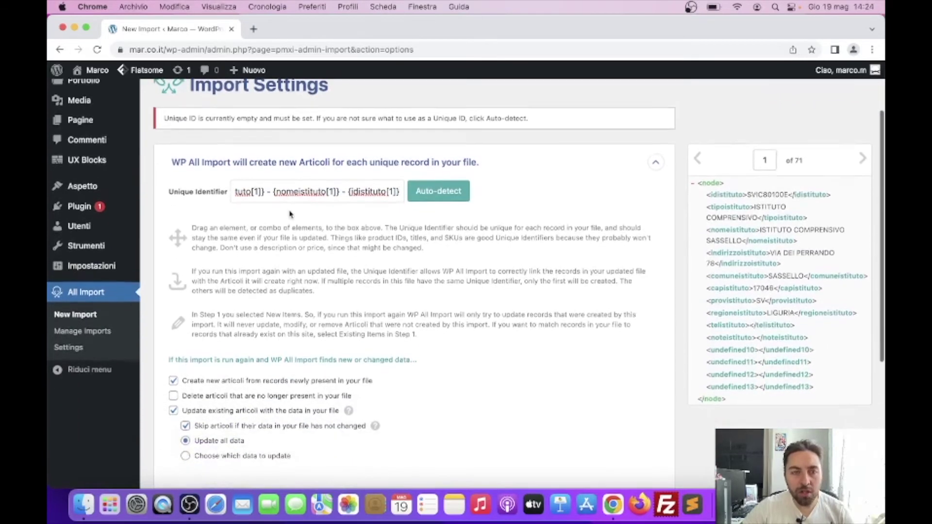
scroll(290, 214, "down", 5)
scroll(290, 210, "up", 5)
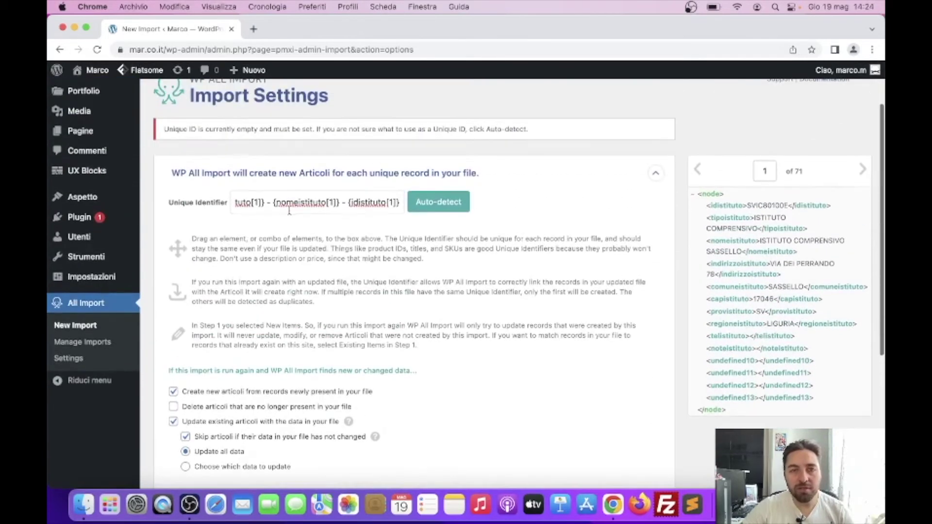
Shorten the Unique Identifier to {idistituto[1]} and continue to the import confirmation.
left_click(345, 202)
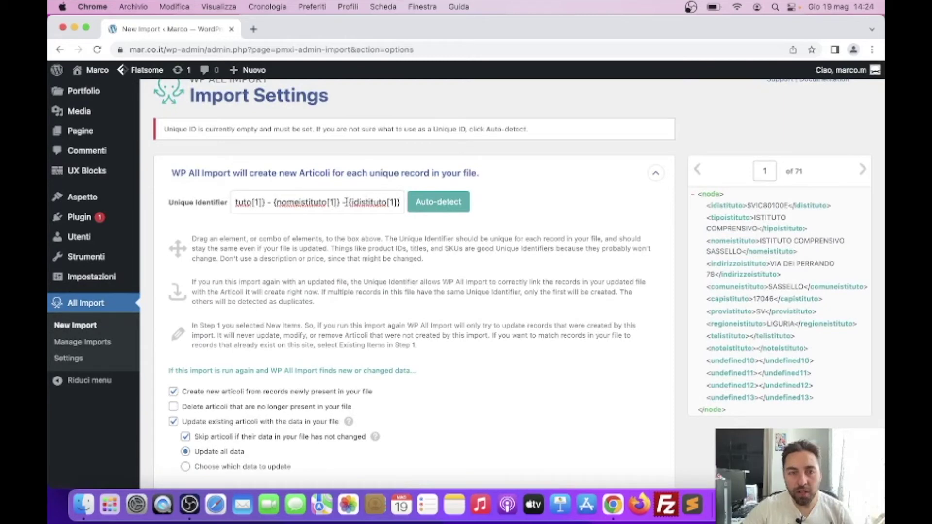
left_click_drag(267, 202, 515, 227)
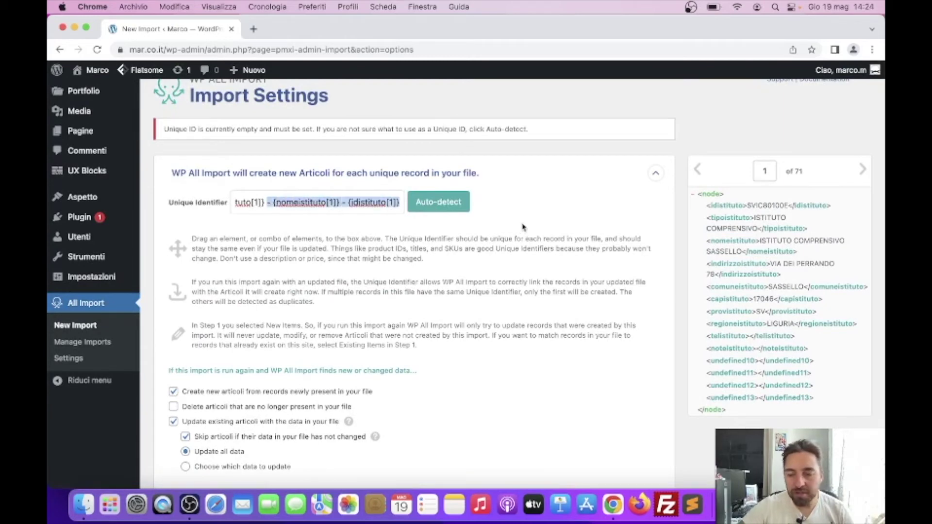
key("BackSpace")
left_click(330, 259)
scroll(459, 251, "down", 5)
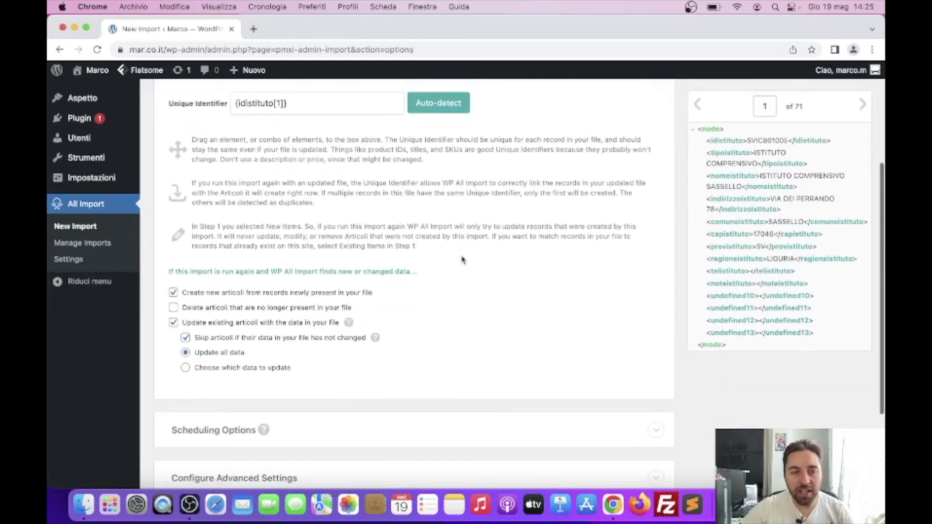
left_click(468, 402)
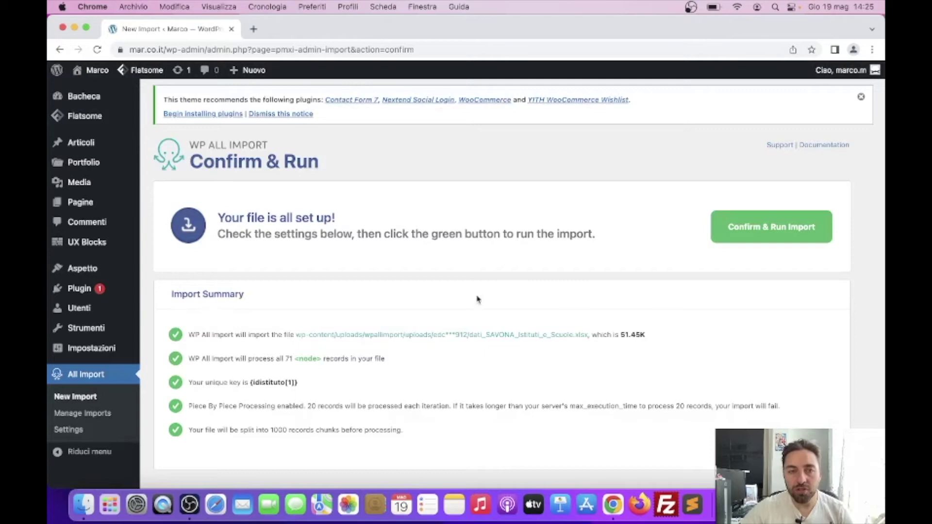
Check the import summary for the source file, its size, the number of records and the unique key.
scroll(477, 300, "down", 3)
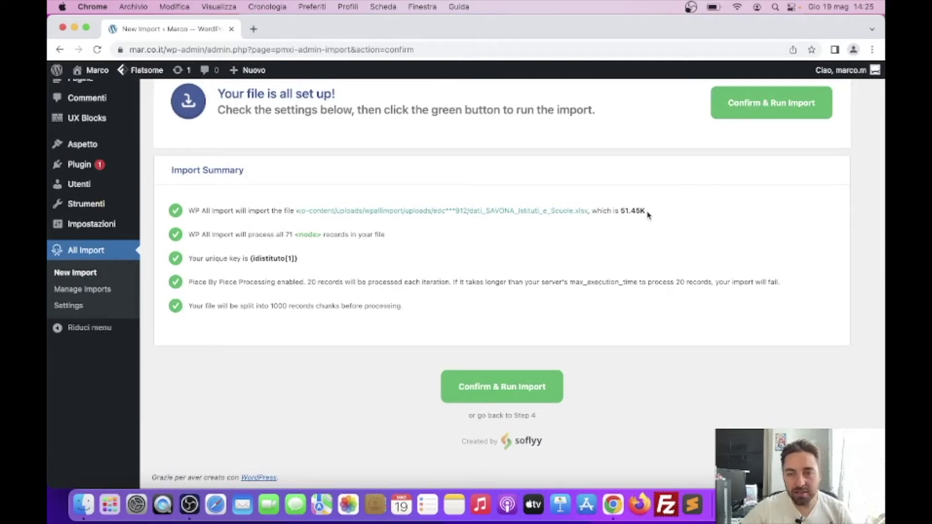
left_click_drag(647, 215, 460, 205)
left_click(206, 222)
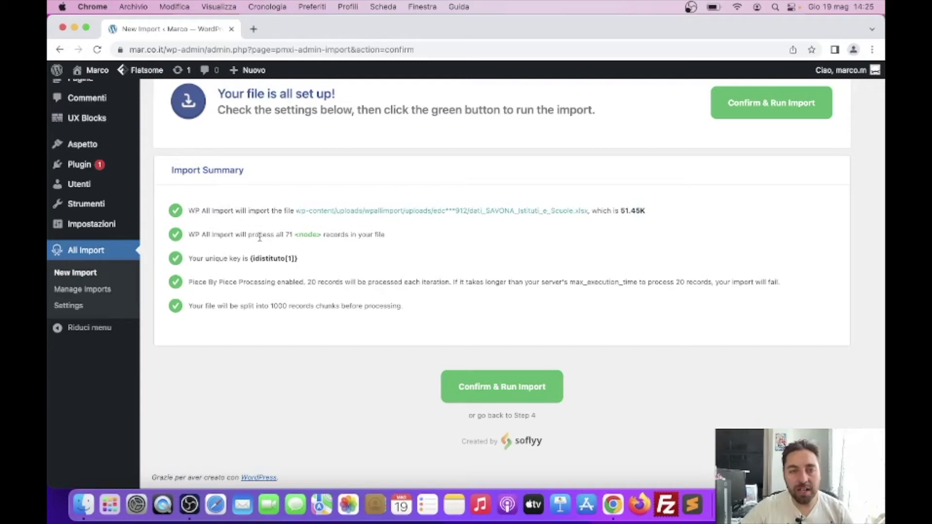
left_click_drag(284, 234, 369, 246)
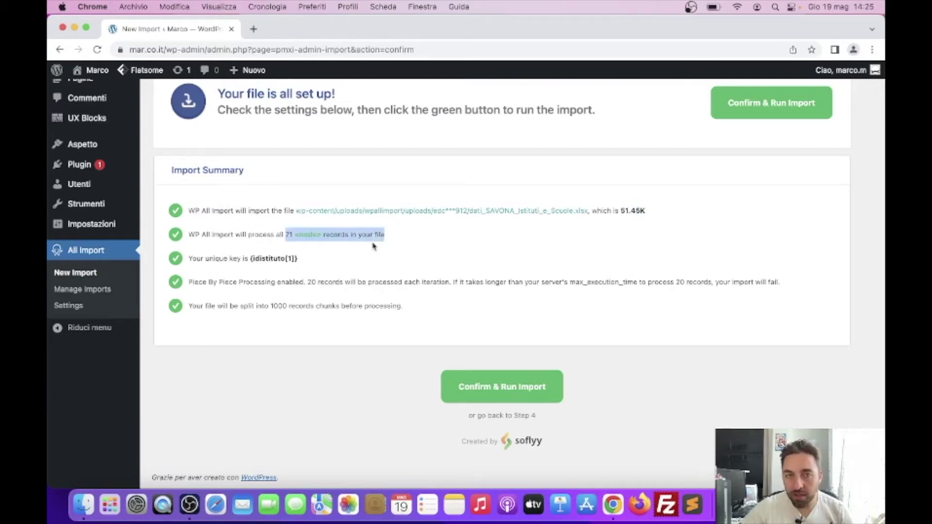
left_click(389, 251)
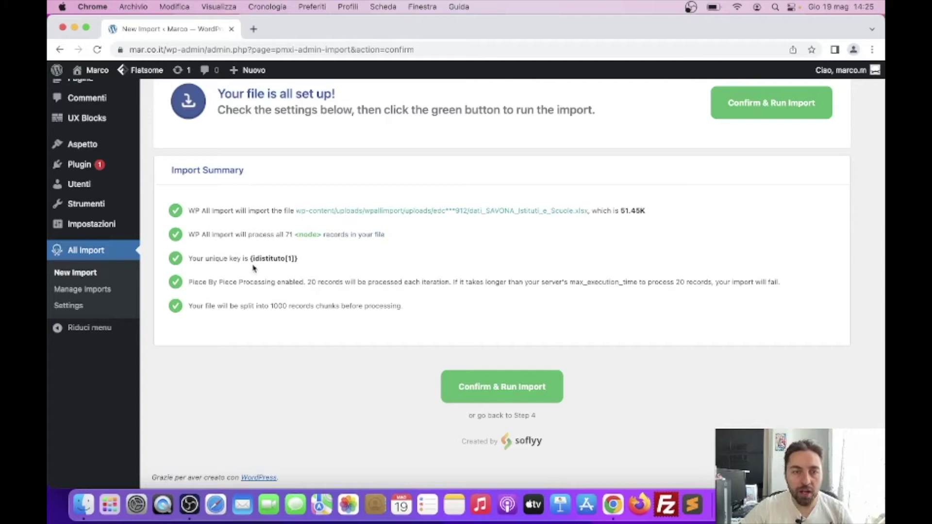
left_click_drag(251, 259, 308, 265)
left_click(309, 264)
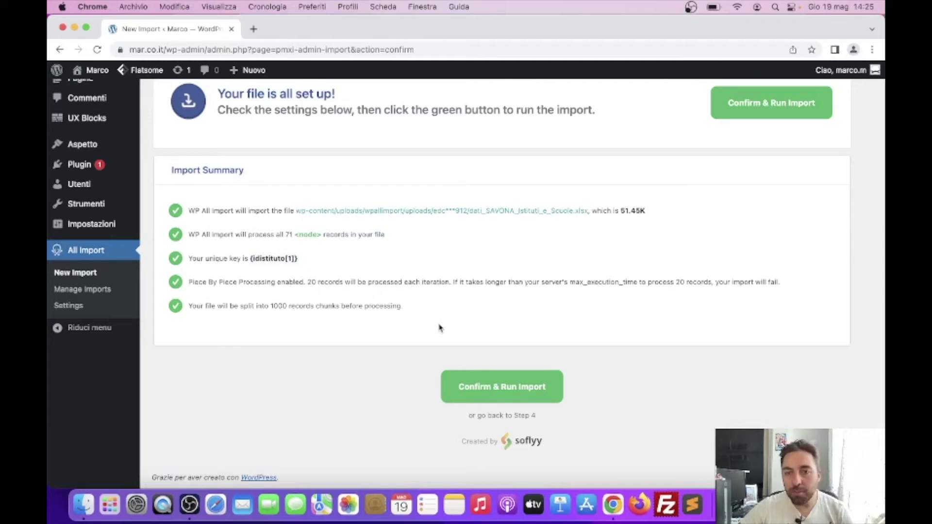
Confirm and run the import of the school records as articles.
scroll(526, 324, "up", 5)
scroll(603, 276, "down", 4)
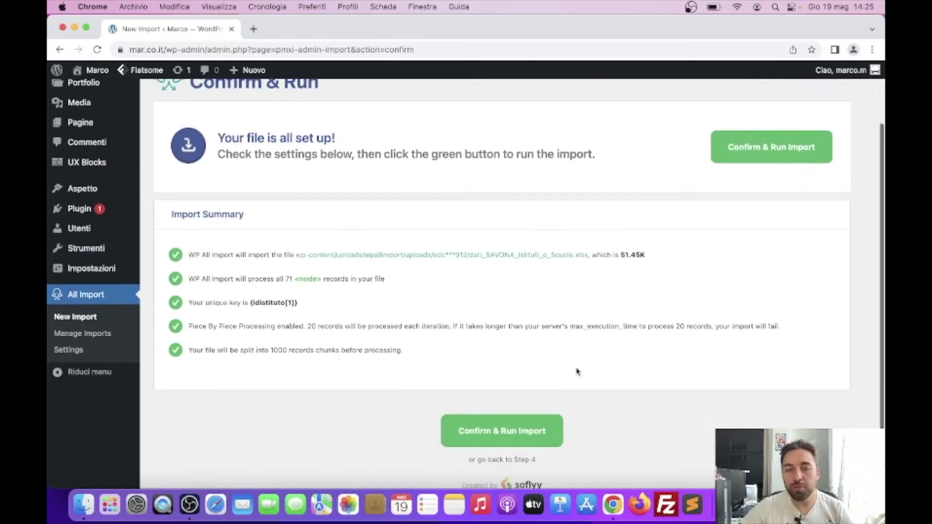
left_click(477, 407)
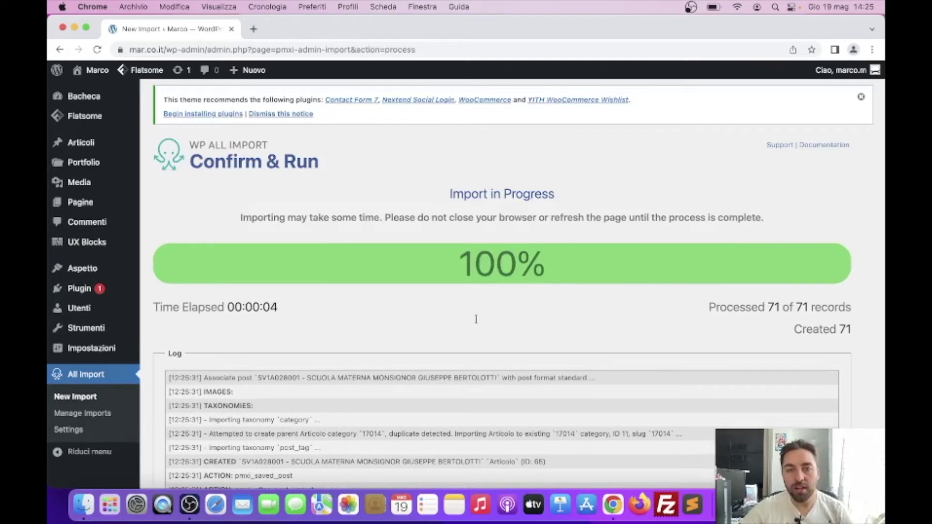
Examine the import result for the number of created records and read through the log.
scroll(476, 310, "down", 3)
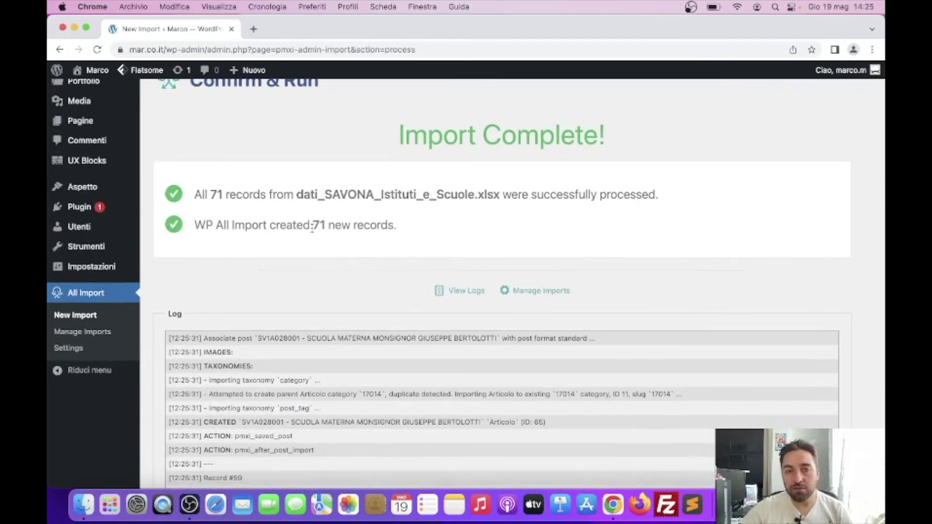
left_click_drag(312, 226, 418, 233)
scroll(418, 233, "down", 2)
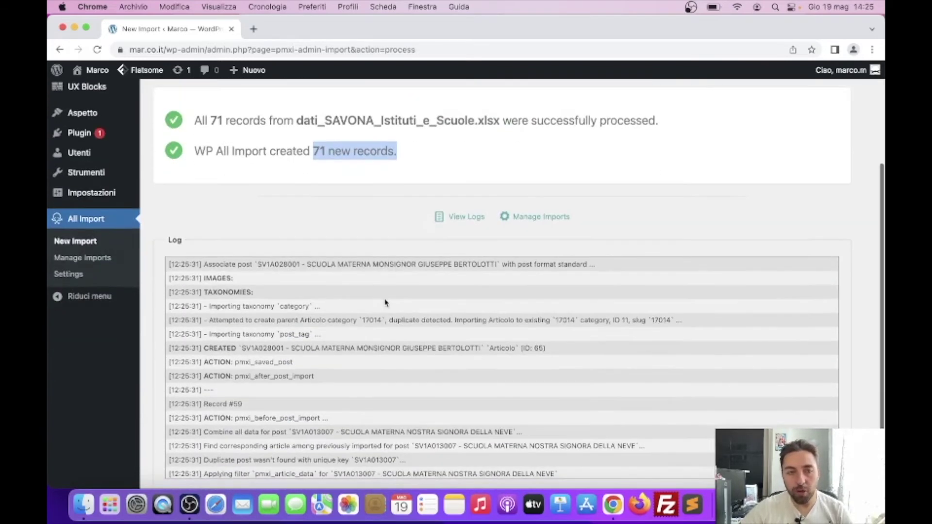
scroll(383, 303, "down", 3)
scroll(668, 327, "up", 2)
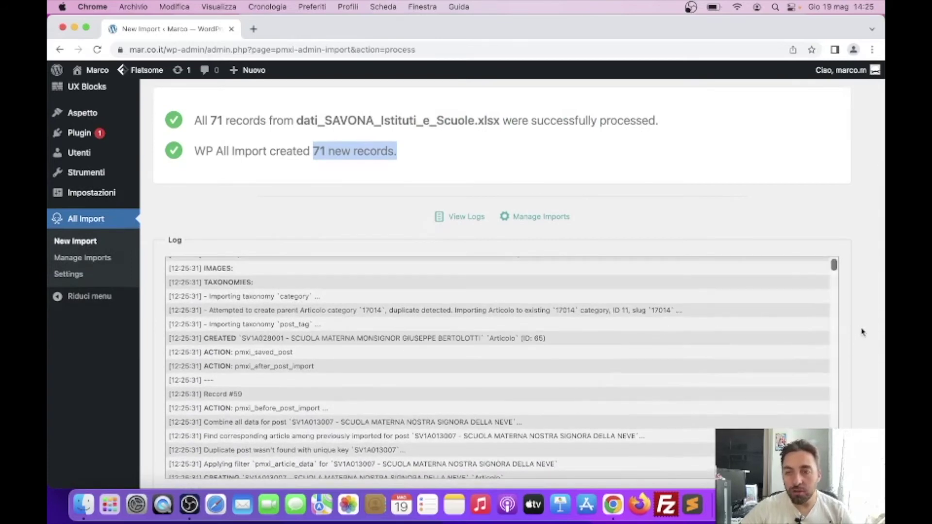
scroll(860, 330, "down", 2)
scroll(387, 310, "down", 2)
scroll(387, 310, "up", 2)
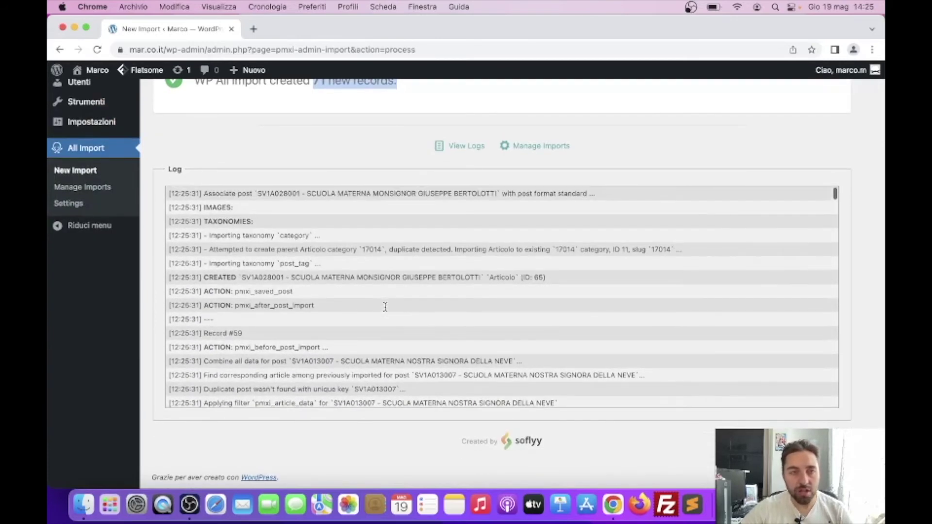
scroll(291, 220, "up", 5)
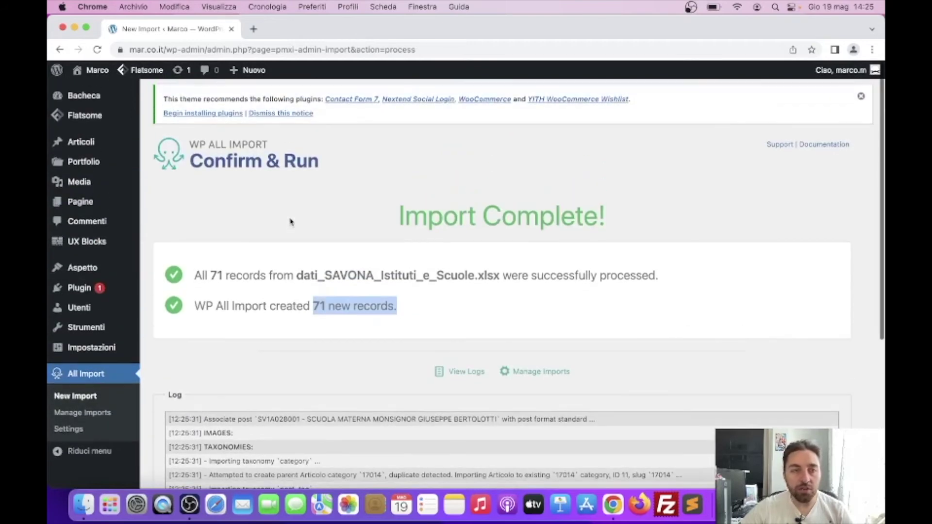
Open the list of all articles and check the titles and categories of the imported school records.
left_click(76, 144)
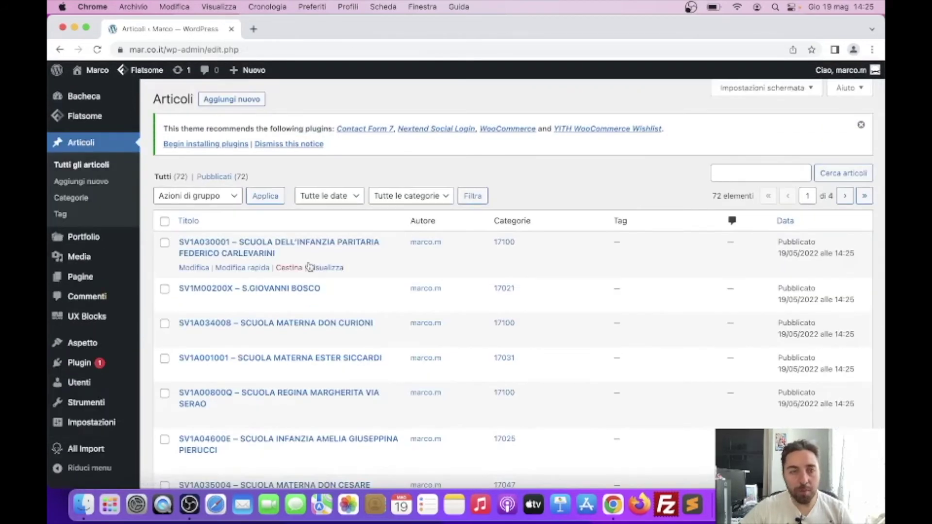
scroll(301, 262, "down", 2)
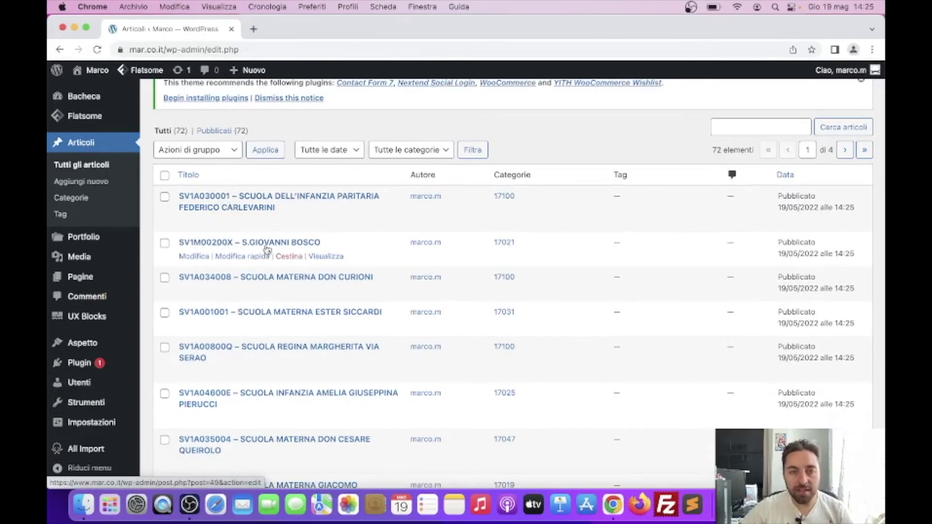
scroll(276, 244, "down", 1)
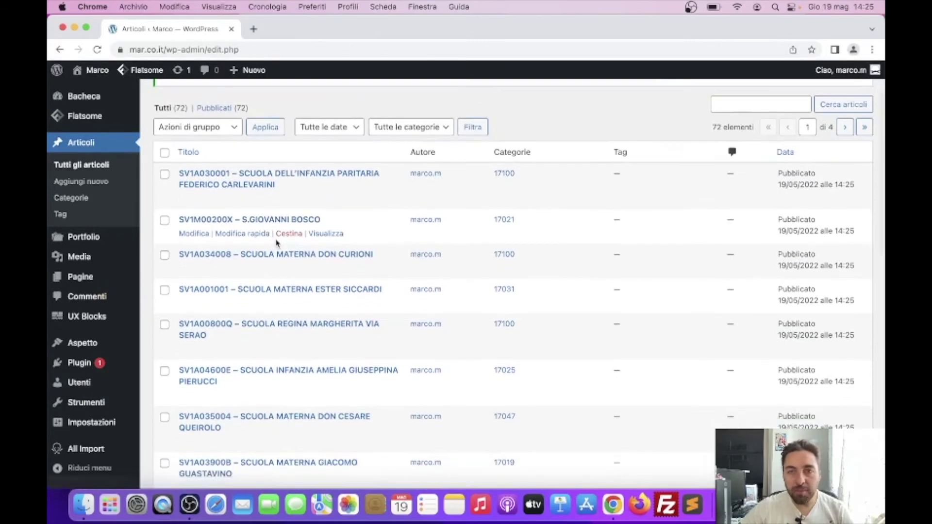
scroll(276, 244, "down", 2)
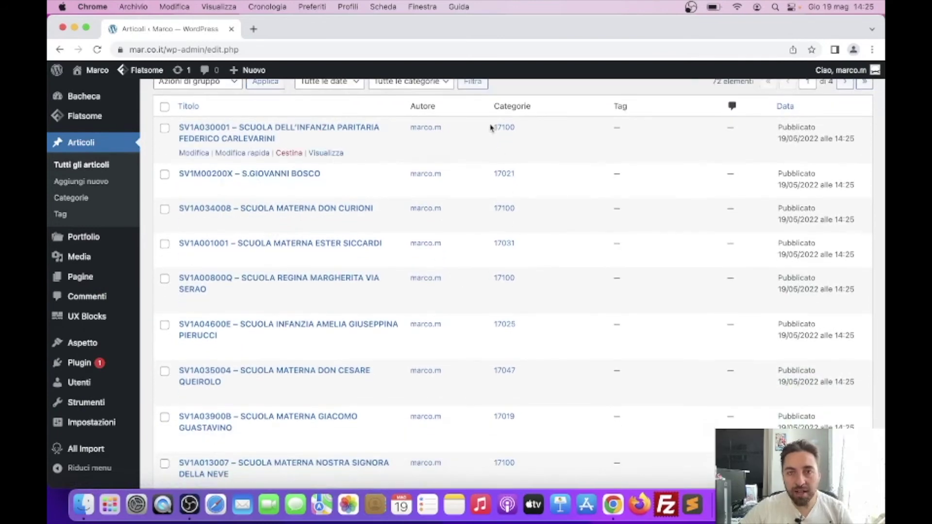
left_click_drag(494, 131, 524, 131)
left_click(533, 133)
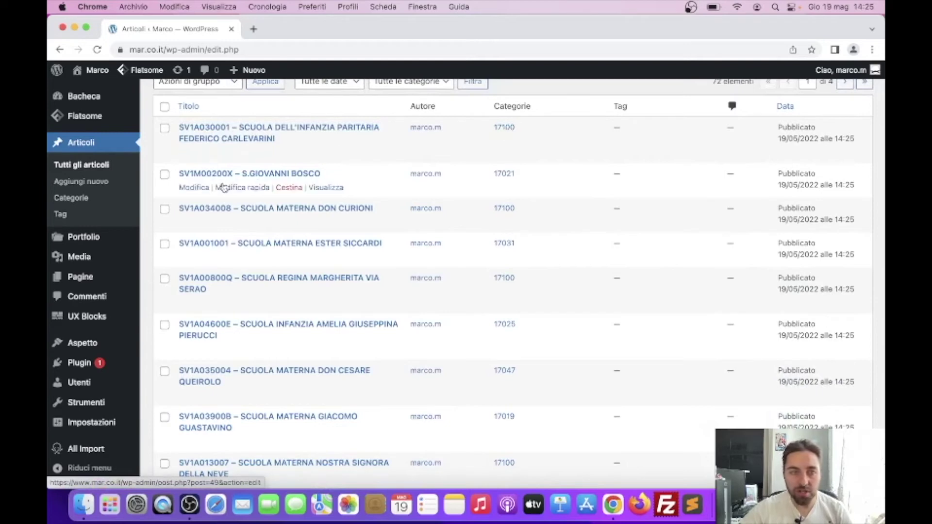
Open the article "SV1M00200X – S.GIOVANNI BOSCO", check its imported title and content, and return to the article list.
left_click(192, 174)
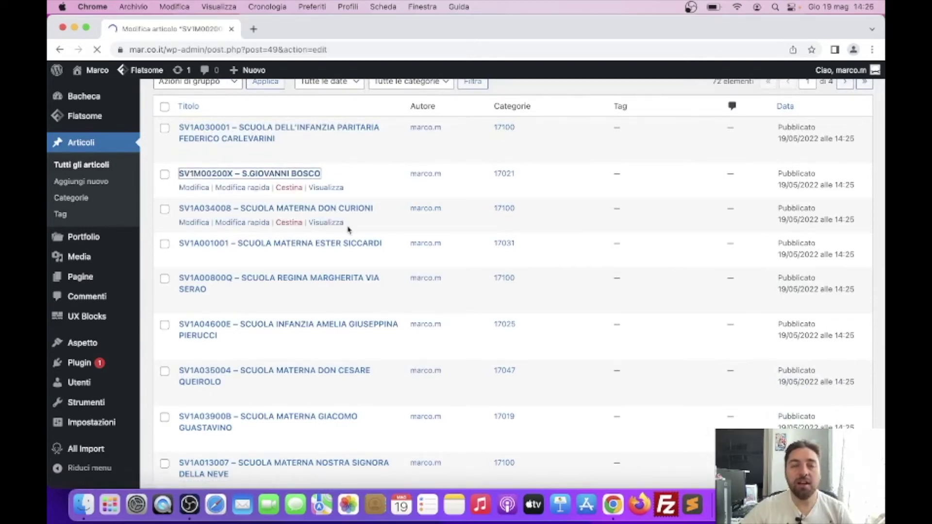
scroll(345, 223, "down", 1)
mouse_move(244, 229)
left_mouse_down()
mouse_move(144, 200)
mouse_move(149, 211)
mouse_move(248, 238)
left_mouse_up()
left_click(187, 219)
left_click(248, 237)
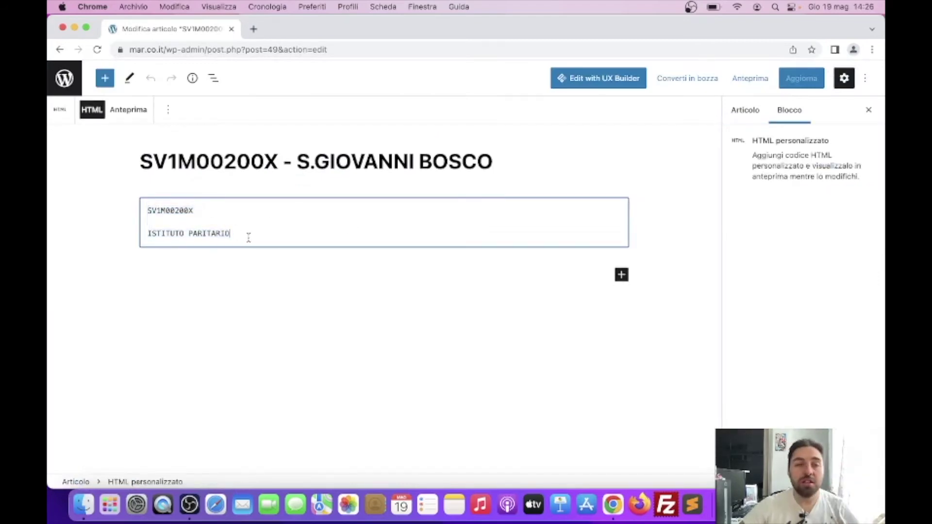
left_click_drag(248, 238, 129, 198)
left_click(215, 221)
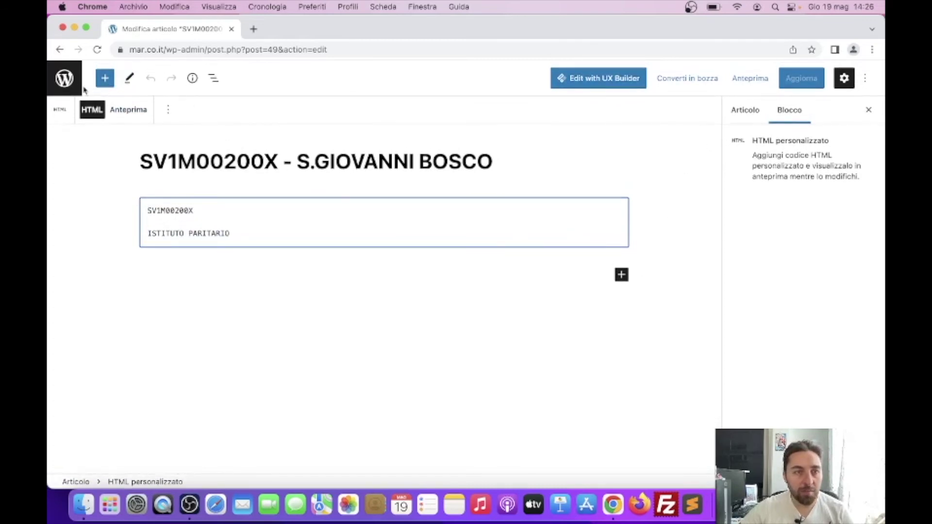
left_click(66, 80)
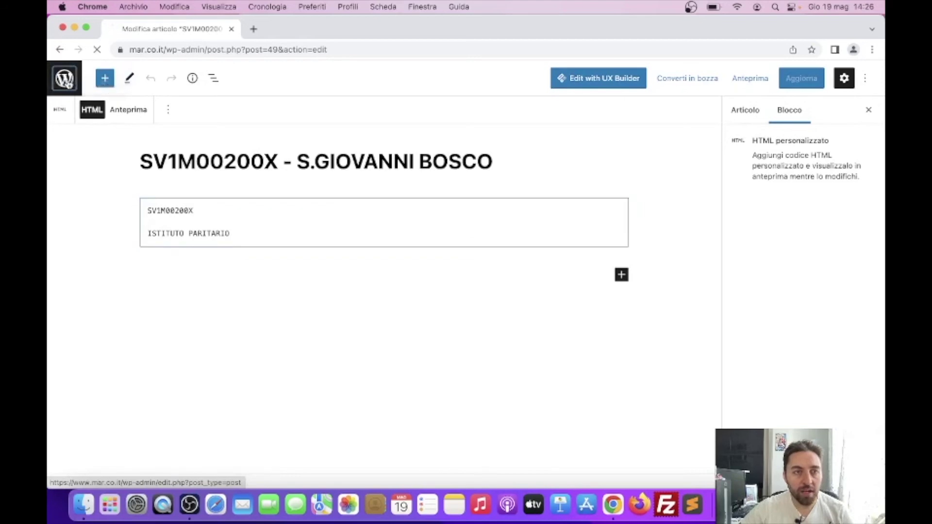
Check the category of the first article, then open the article categories and look through the imported postal-code entries.
scroll(305, 264, "down", 2)
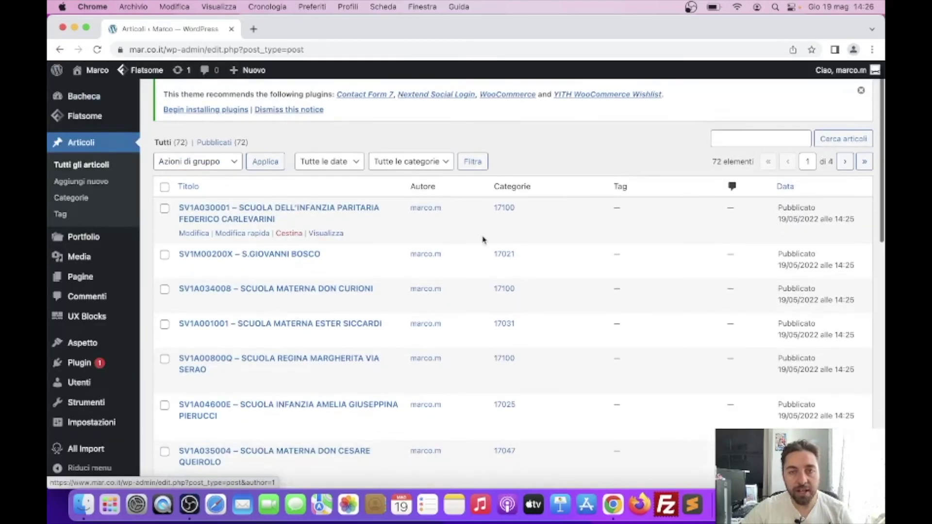
left_click_drag(492, 208, 522, 214)
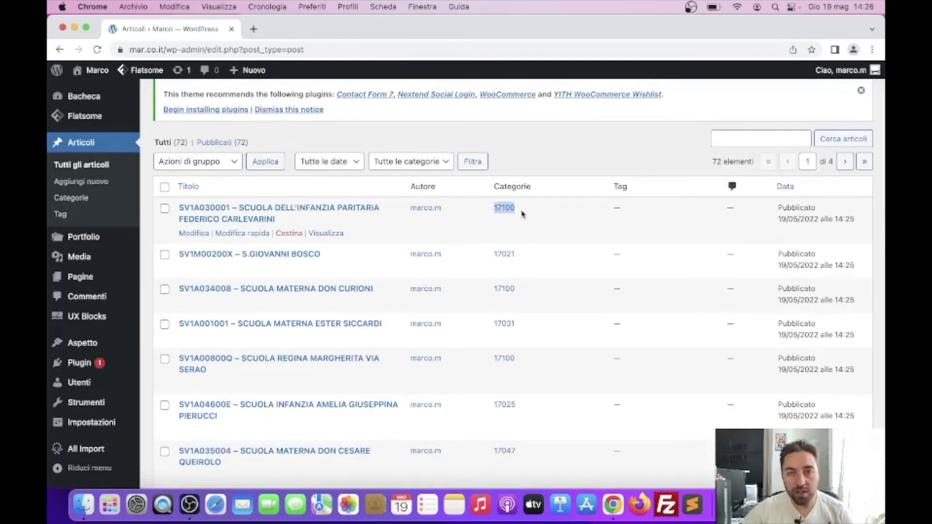
left_click(68, 197)
scroll(515, 280, "down", 3)
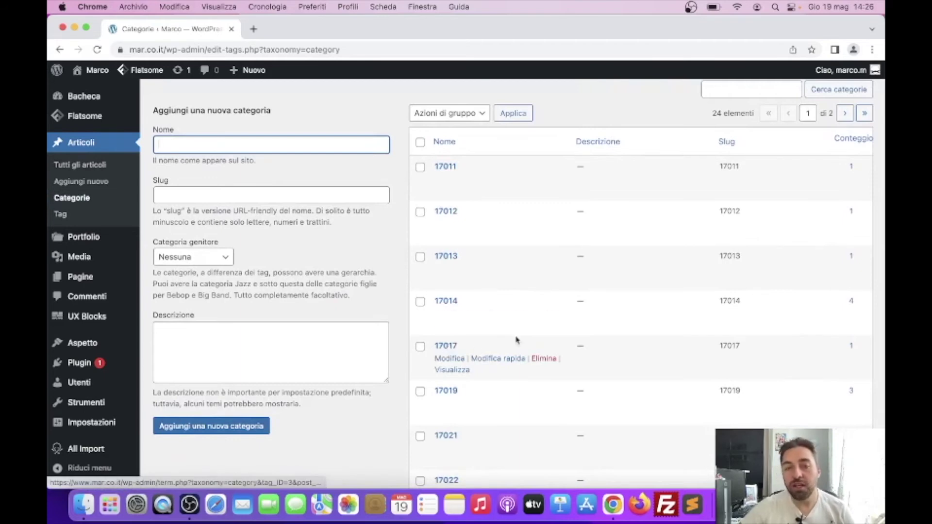
scroll(504, 344, "down", 3)
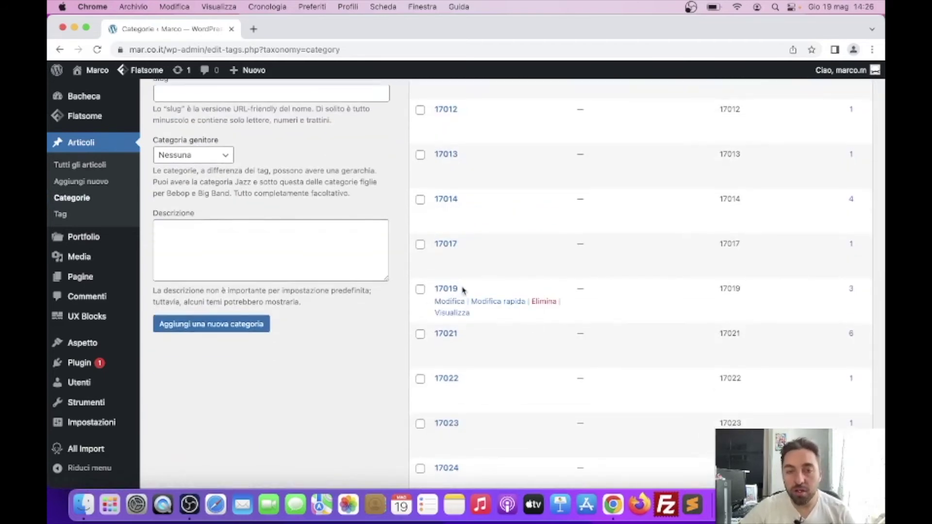
left_click_drag(457, 286, 437, 285)
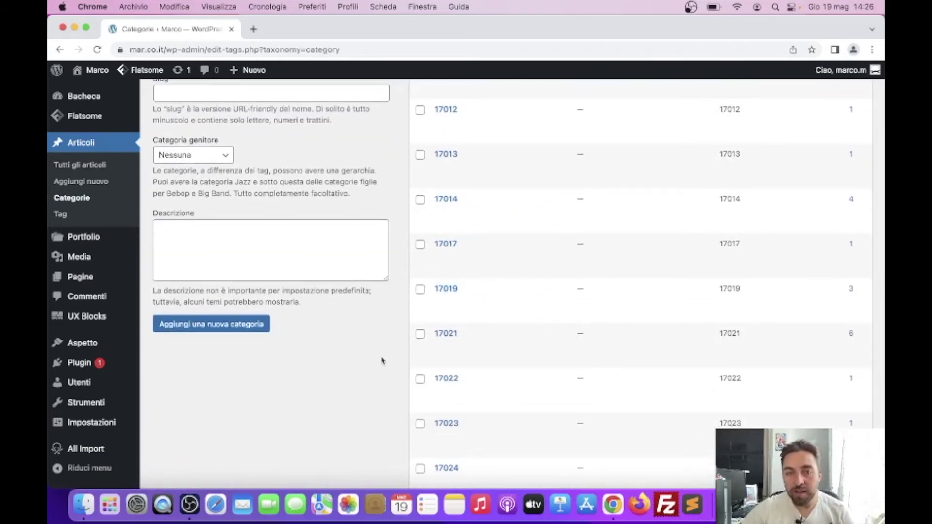
scroll(523, 333, "down", 6)
scroll(523, 335, "up", 2)
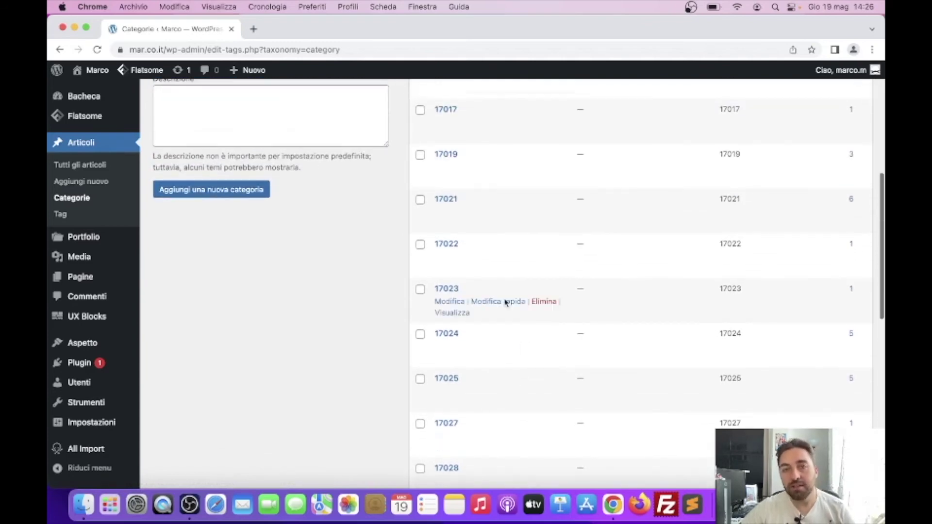
List the articles assigned to category 17021 from its entry count.
left_click_drag(461, 201, 429, 200)
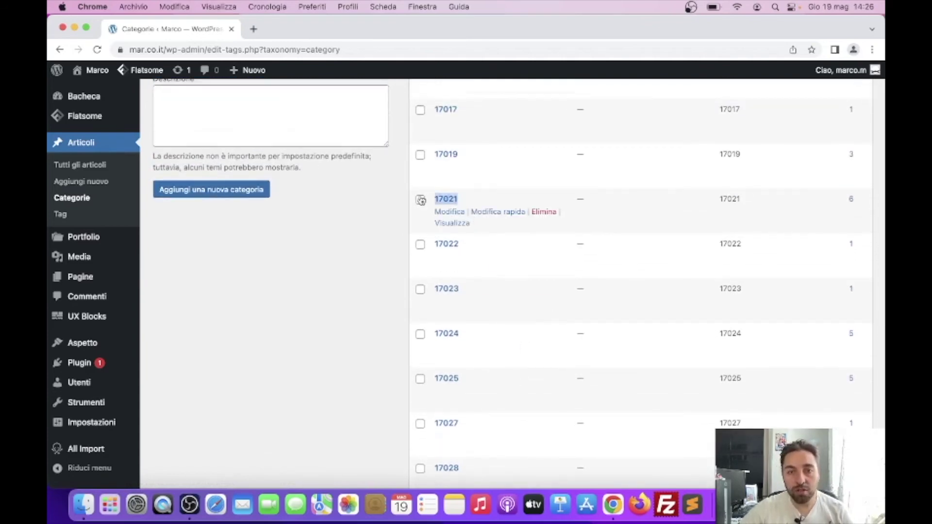
left_click(389, 252)
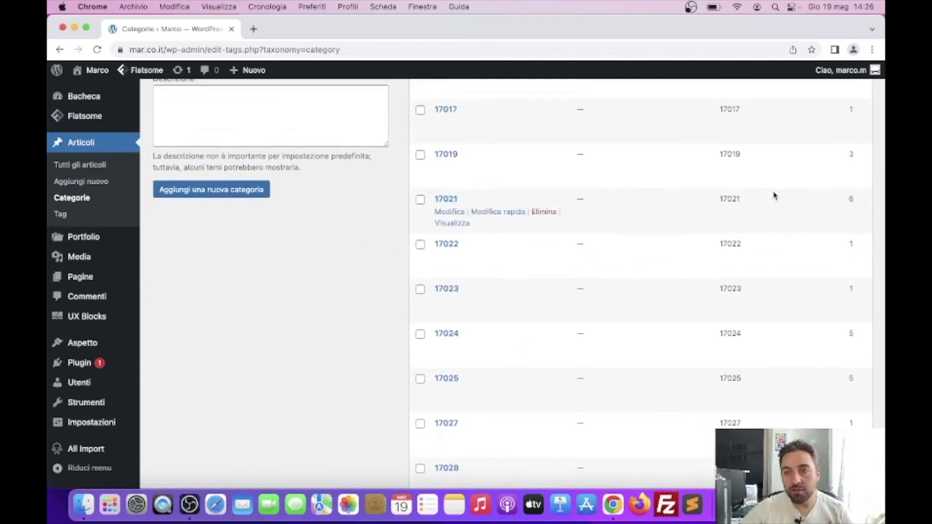
scroll(665, 213, "up", 2)
left_click(850, 261)
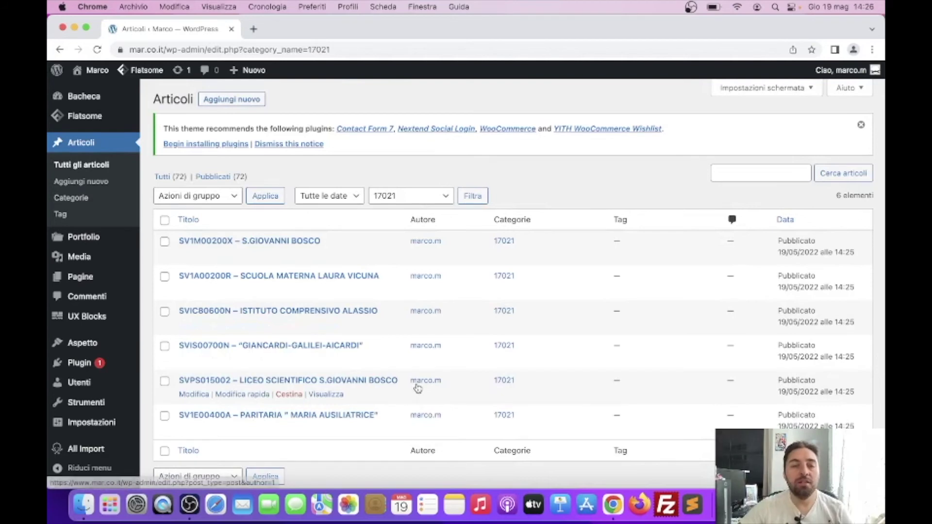
Open the site dashboard and look over its site health and content summary.
left_click(85, 97)
scroll(397, 311, "down", 3)
scroll(396, 311, "down", 3)
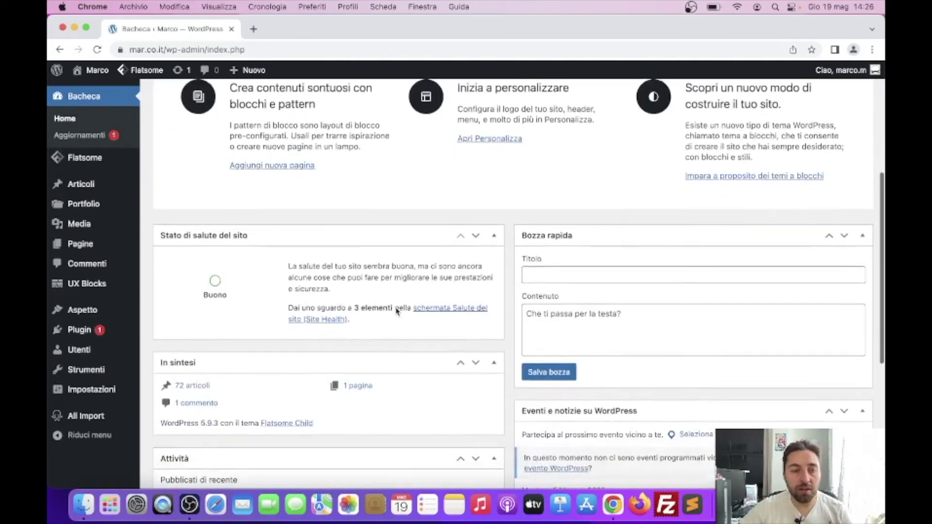
Open the WP All Import settings and look through the templates, cron, file and advanced options and the Function Editor.
mouse_move(86, 422)
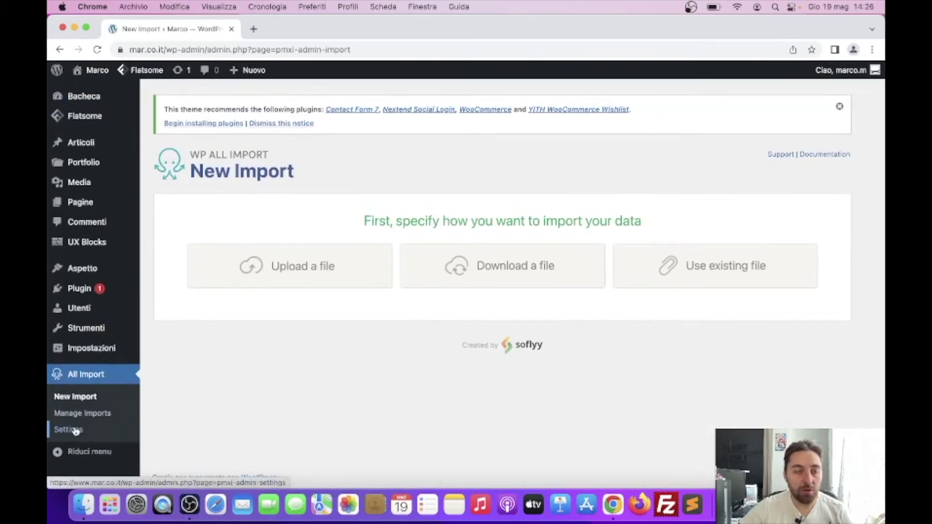
left_click(76, 431)
scroll(102, 436, "down", 15)
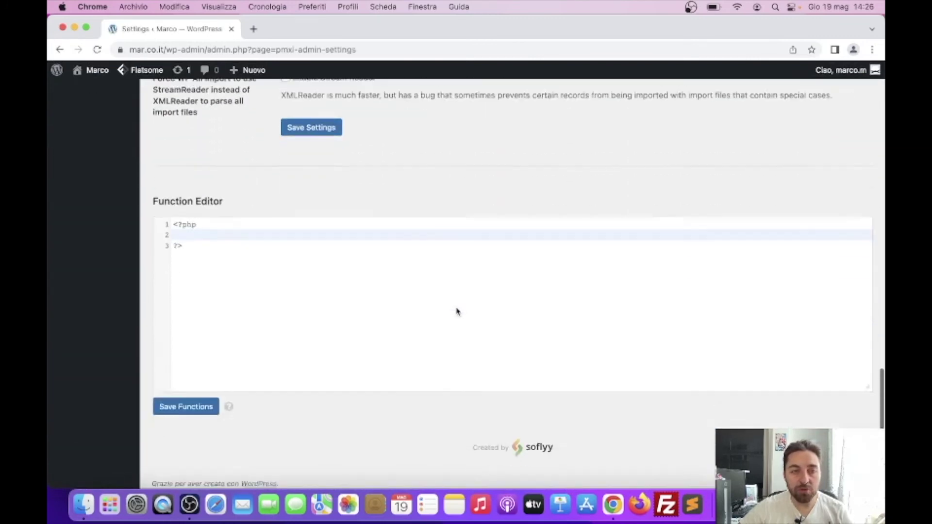
scroll(456, 312, "up", 8)
scroll(456, 311, "down", 9)
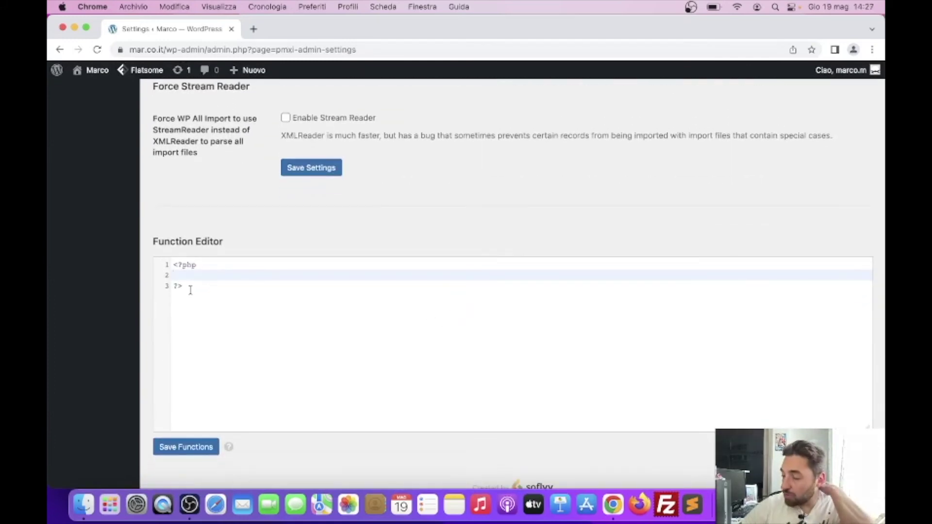
scroll(299, 286, "up", 14)
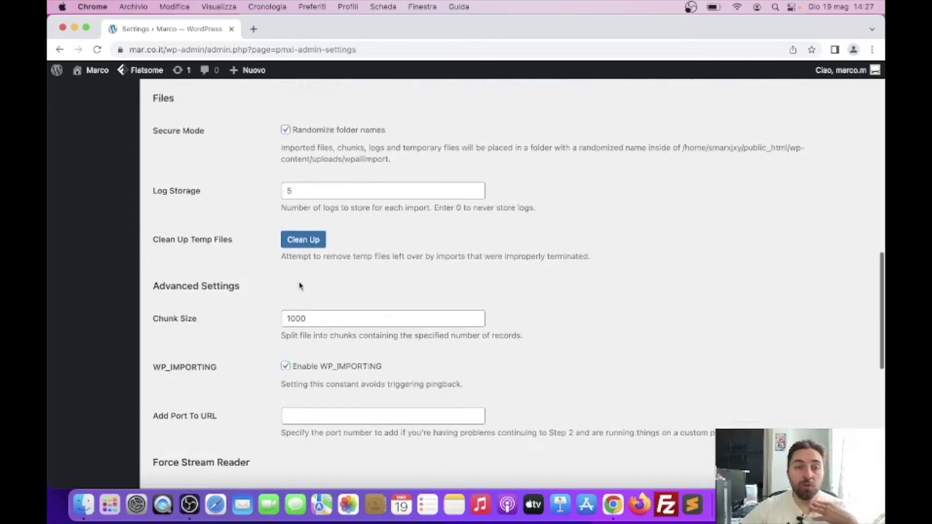
scroll(299, 286, "up", 6)
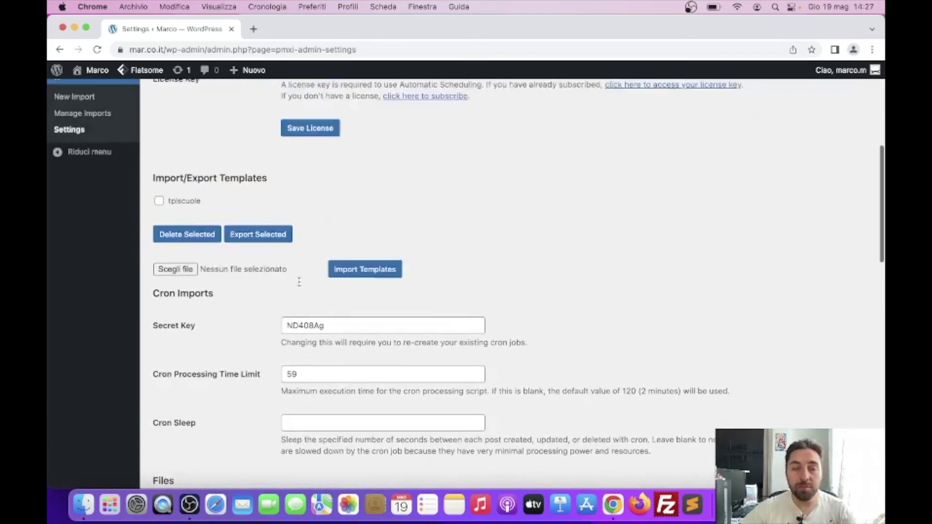
scroll(299, 286, "down", 20)
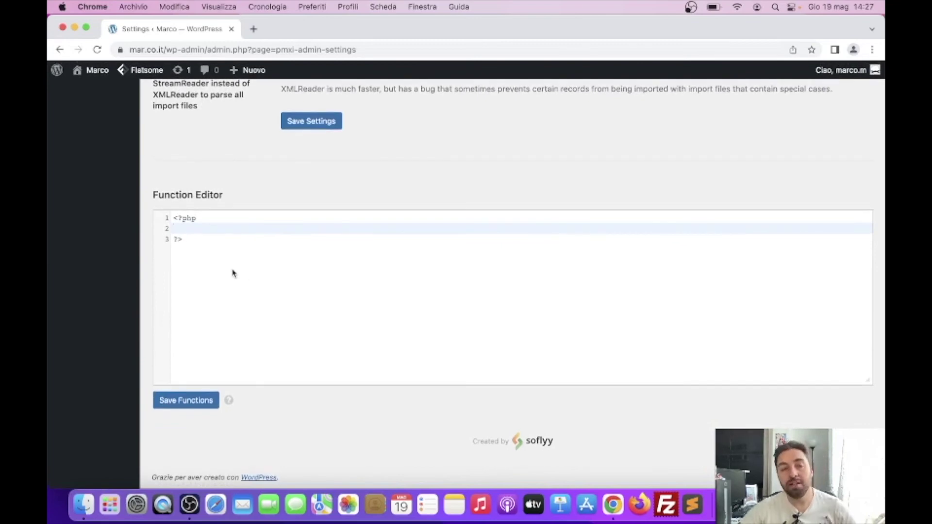
scroll(232, 273, "up", 8)
scroll(232, 269, "up", 10)
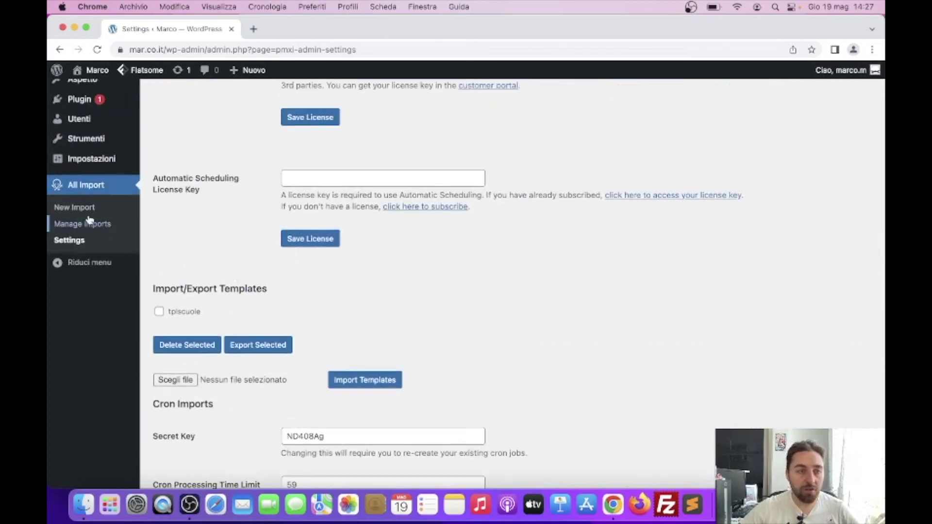
Open the import settings of the existing dati_SAVONA_Istituti_e_Scuole.xlsx import and review its source file and record matching options.
left_click(80, 226)
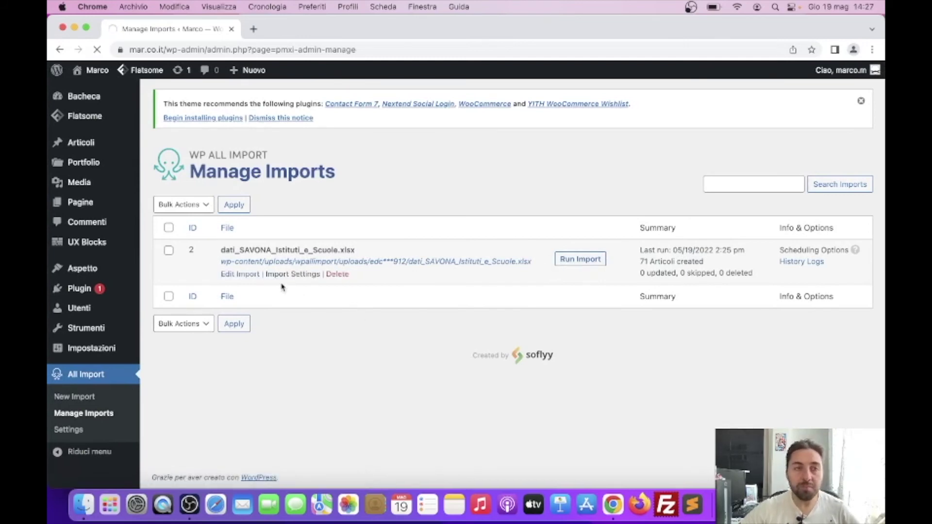
scroll(322, 319, "down", 10)
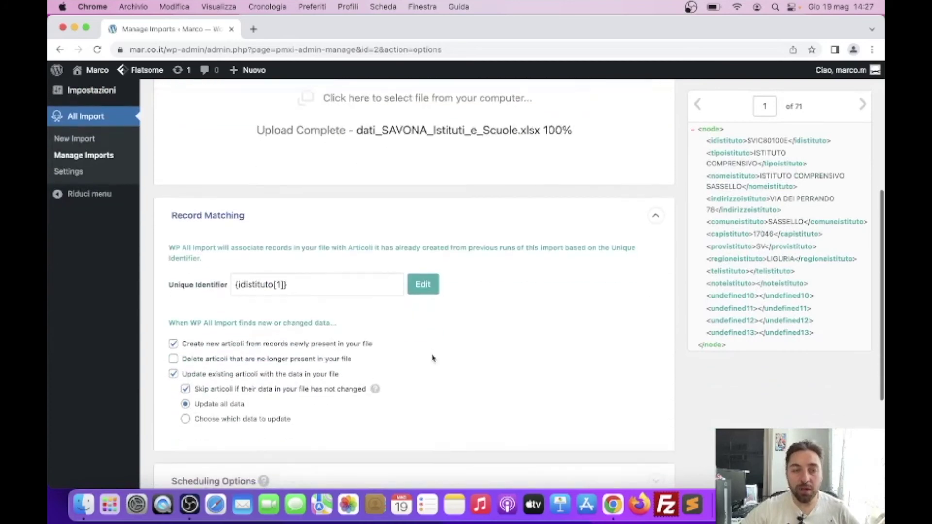
scroll(383, 315, "down", 1)
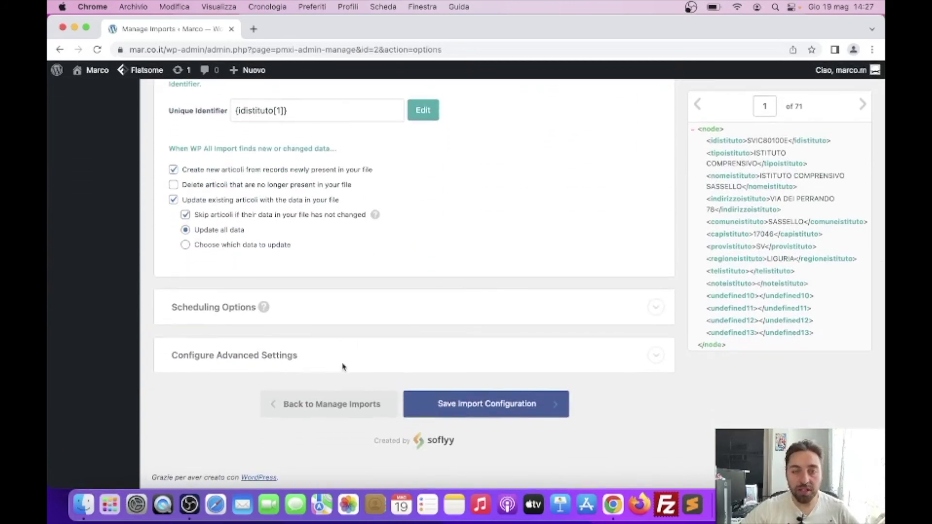
scroll(479, 406, "up", 10)
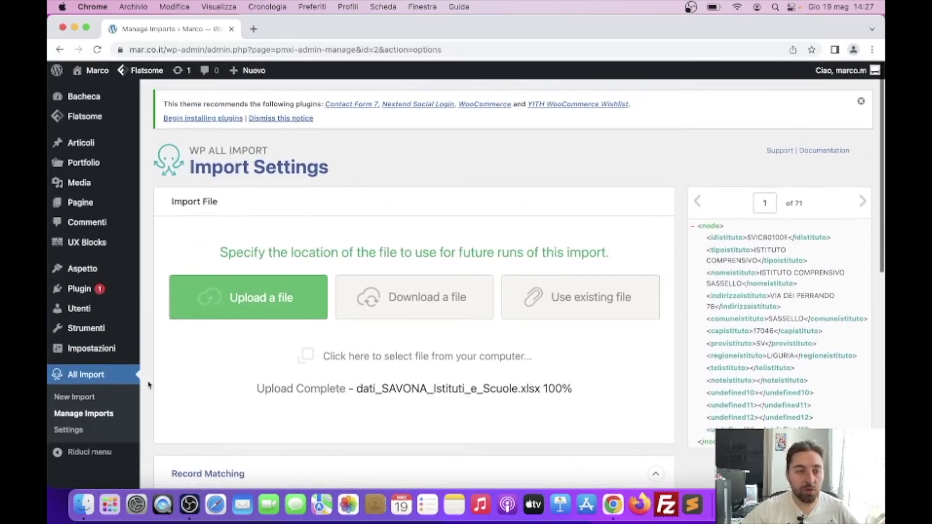
Start a new import, upload "dati SAVONA - Istituti e Scuole.xlsx" for creating new Articoli, and continue to the import file review.
left_click(95, 412)
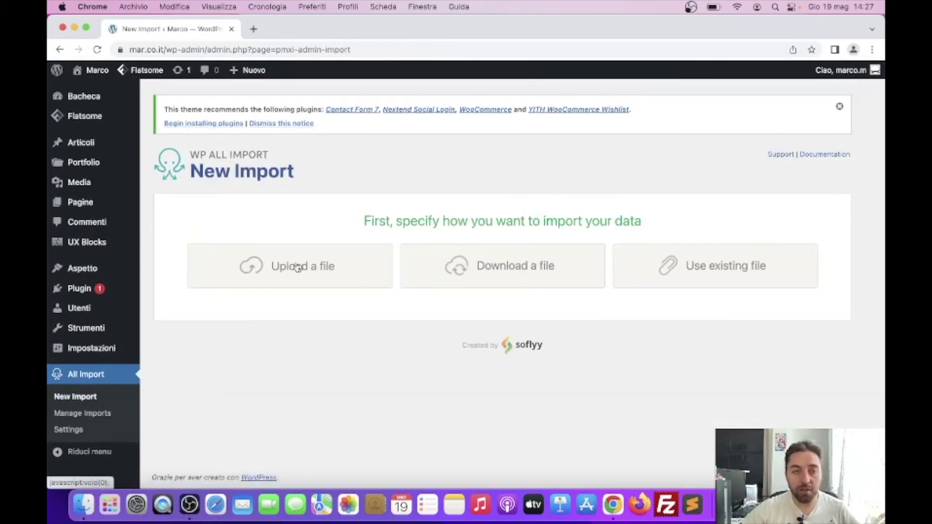
left_click(301, 266)
left_click(352, 182)
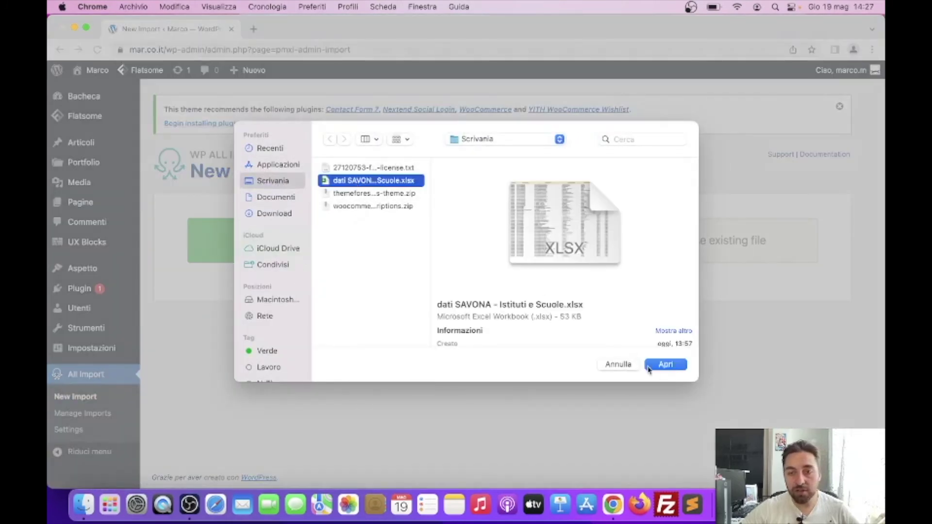
left_click(663, 365)
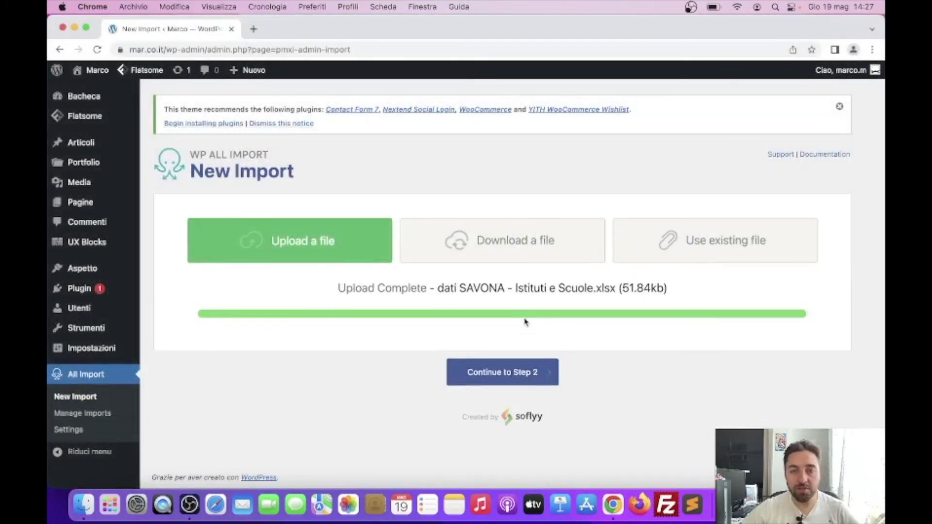
scroll(524, 321, "down", 3)
left_click(507, 396)
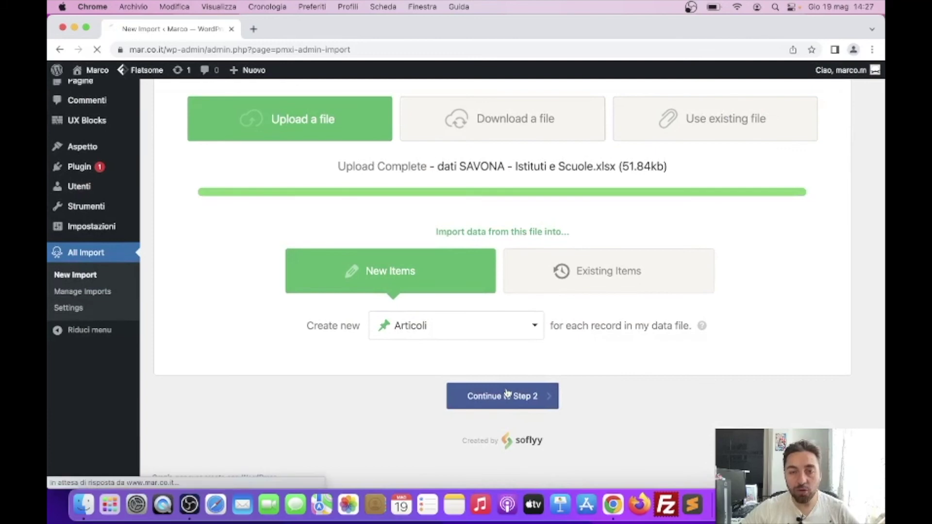
scroll(507, 393, "down", 5)
scroll(507, 394, "up", 5)
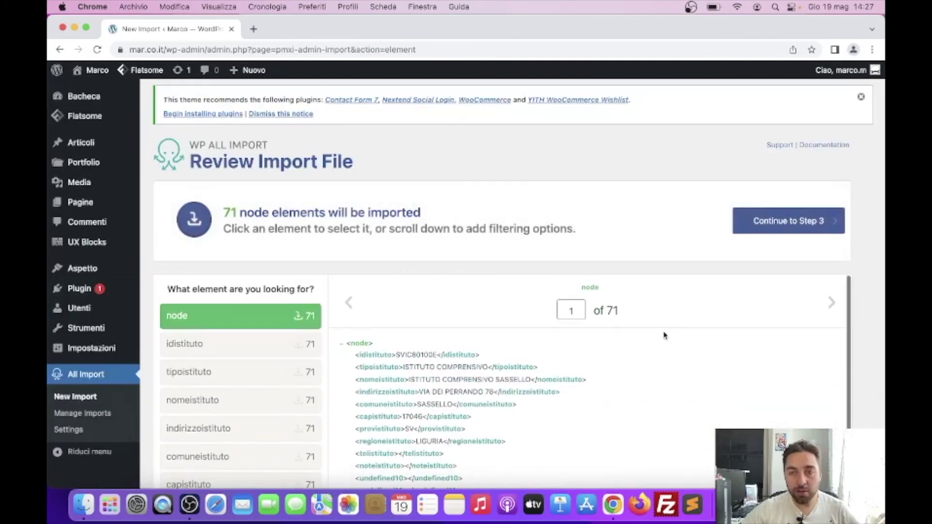
Continue to the Drag & Drop step and load the saved tplscuole template into the new import.
scroll(445, 291, "down", 1)
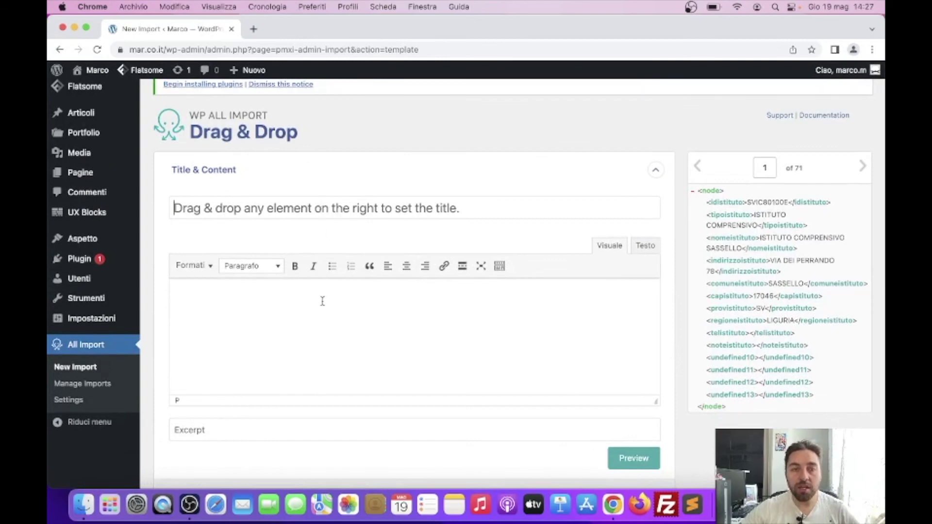
scroll(307, 277, "down", 10)
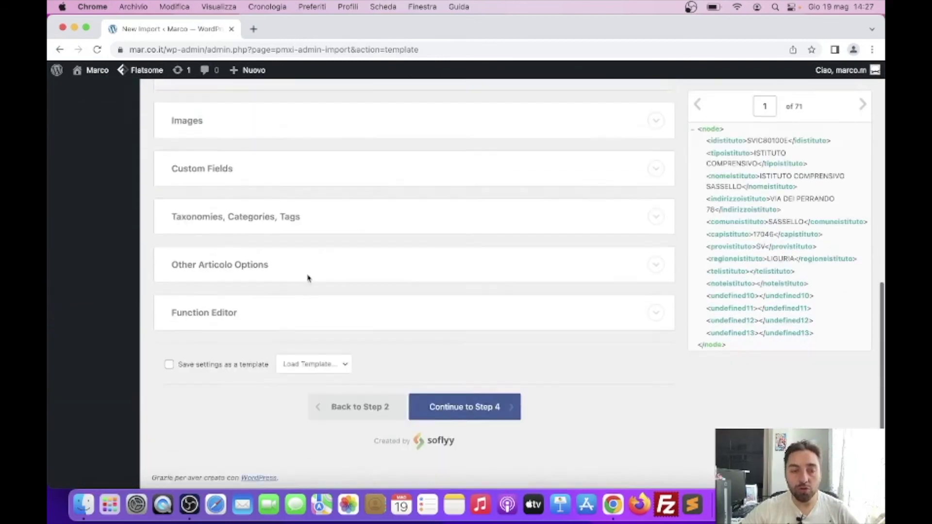
left_click(311, 364)
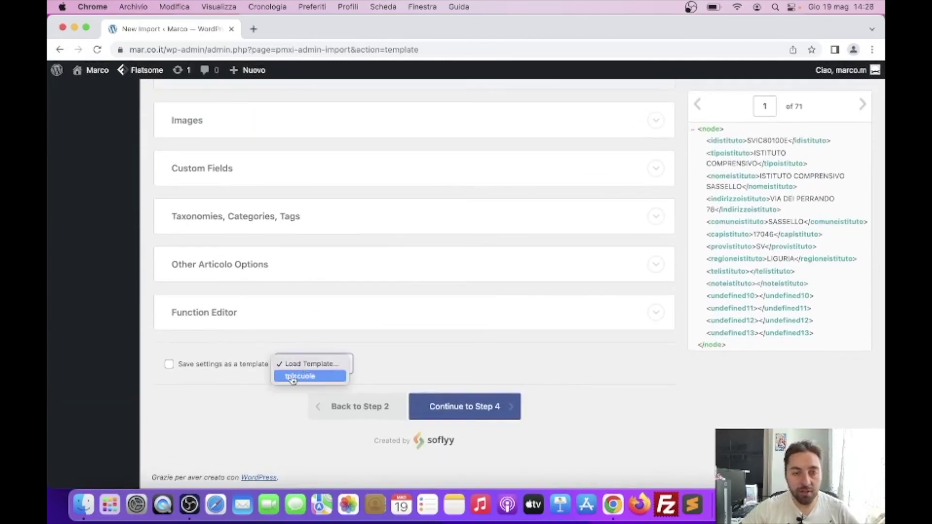
left_click(296, 379)
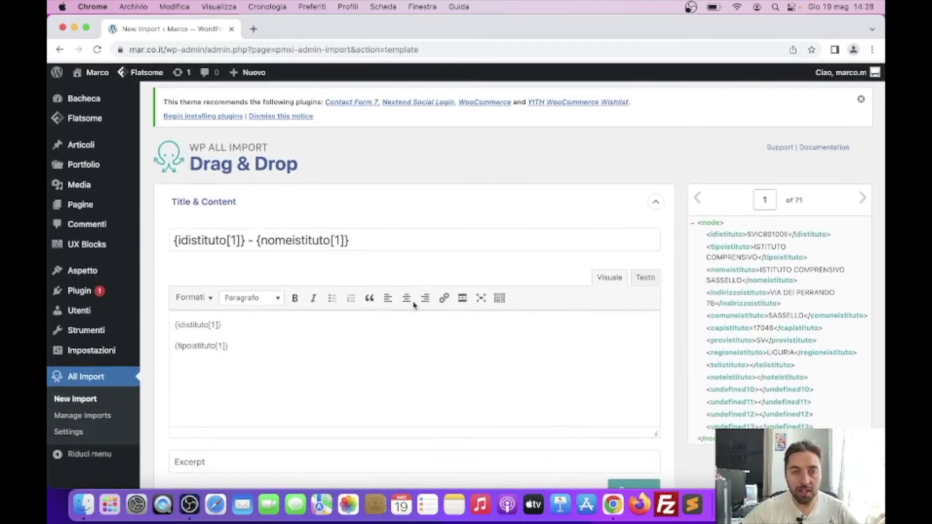
Review the loaded template's title and content fields and the category mapping under Taxonomies, Categories, Tags.
scroll(358, 326, "down", 5)
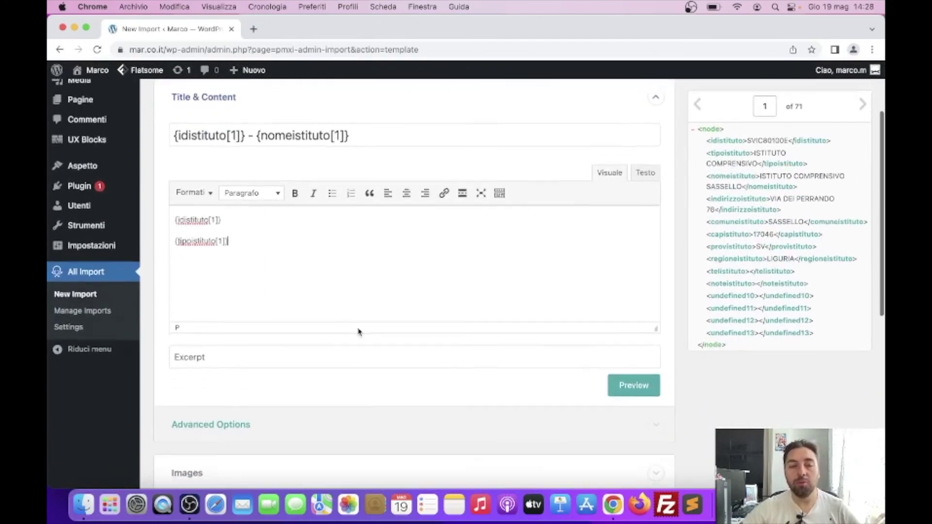
scroll(355, 331, "down", 3)
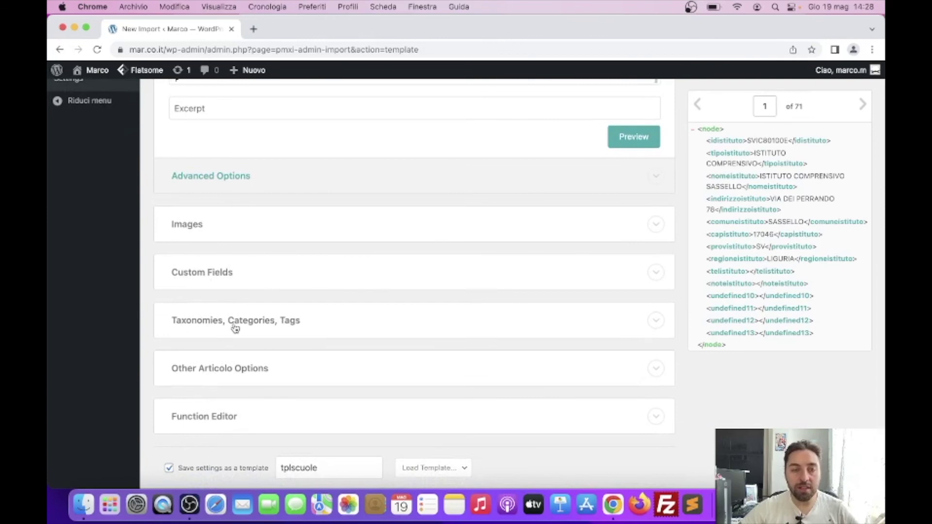
left_click(239, 330)
scroll(257, 342, "down", 2)
left_click_drag(274, 311, 154, 301)
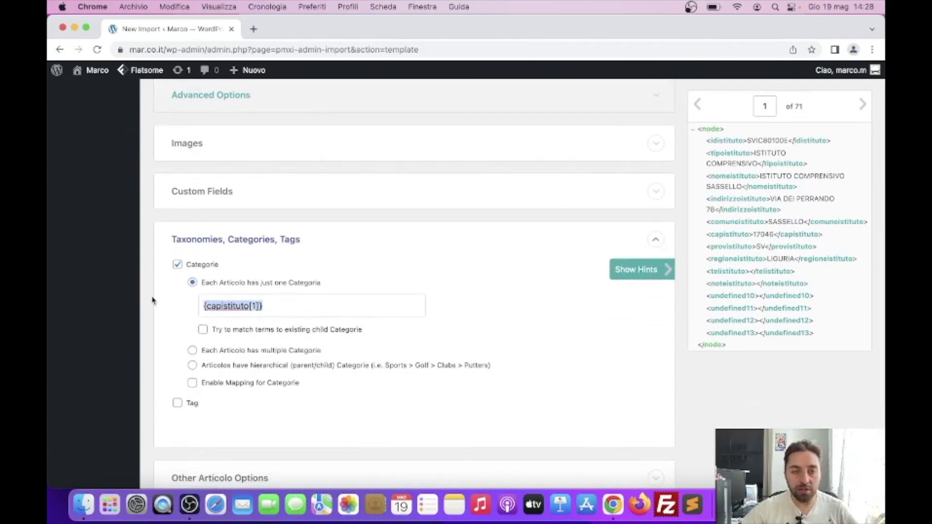
scroll(152, 301, "up", 15)
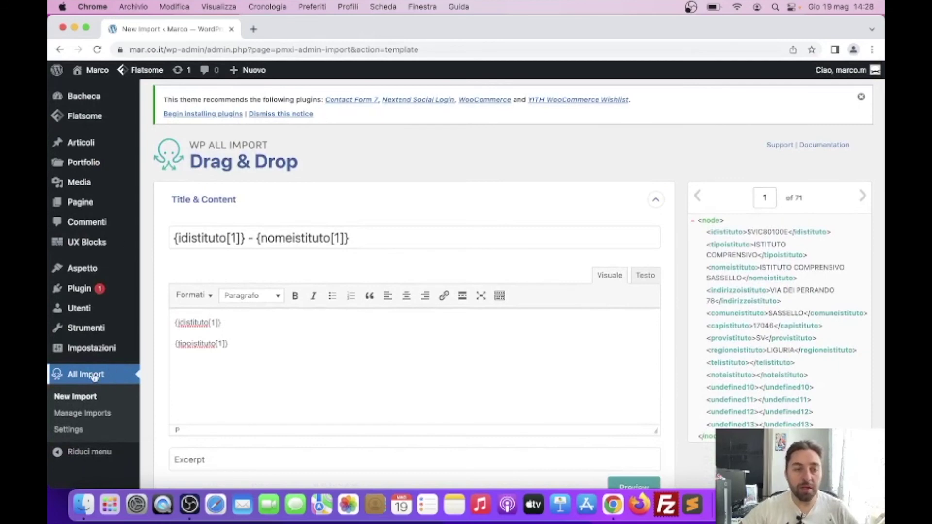
Leave the unfinished new import and open the list of existing imports in WP All Import.
left_click(94, 377)
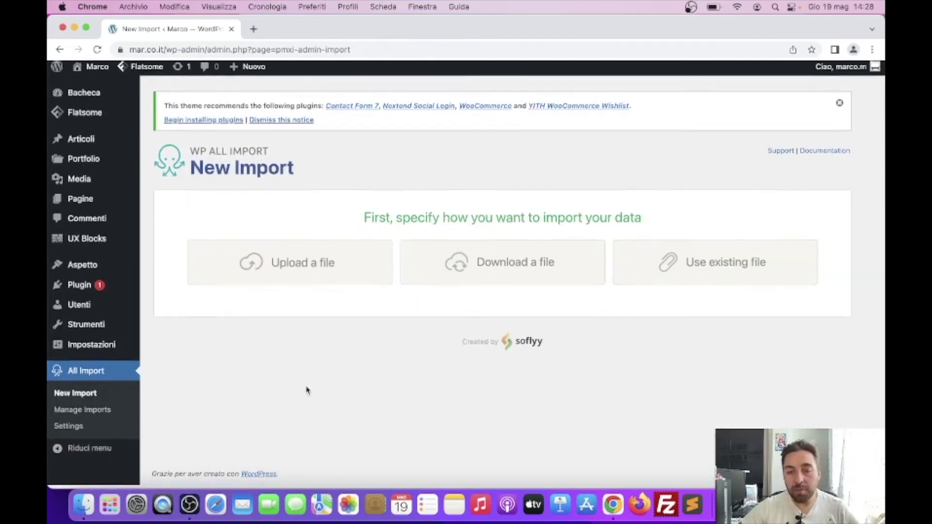
left_click(86, 417)
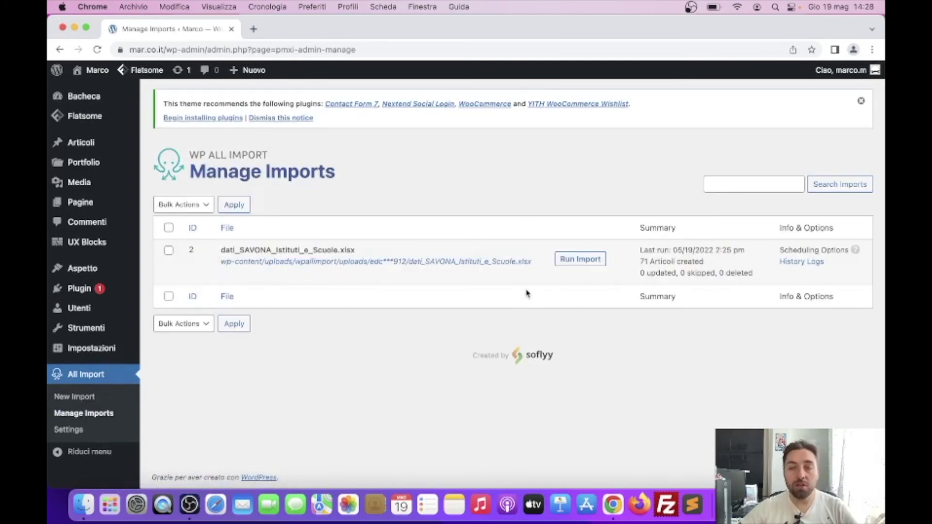
mouse_move(92, 349)
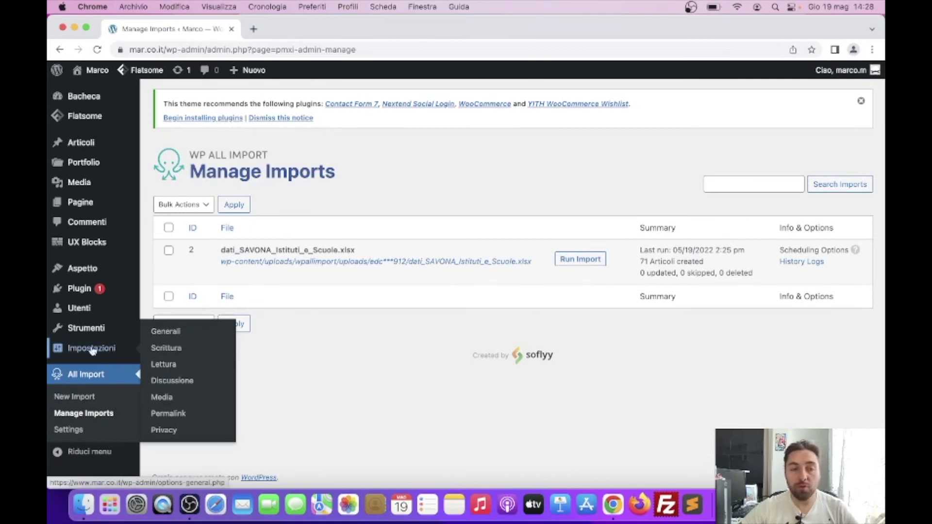
mouse_move(83, 294)
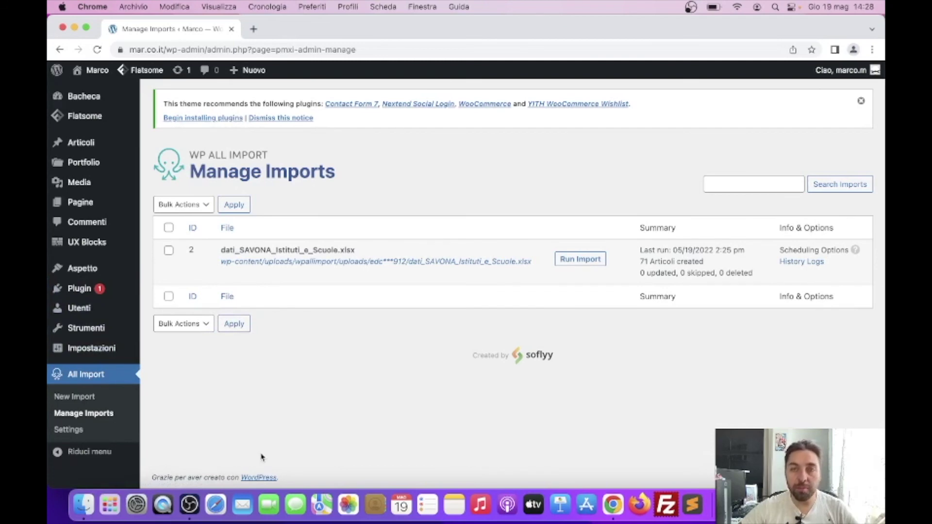
left_click(691, 8)
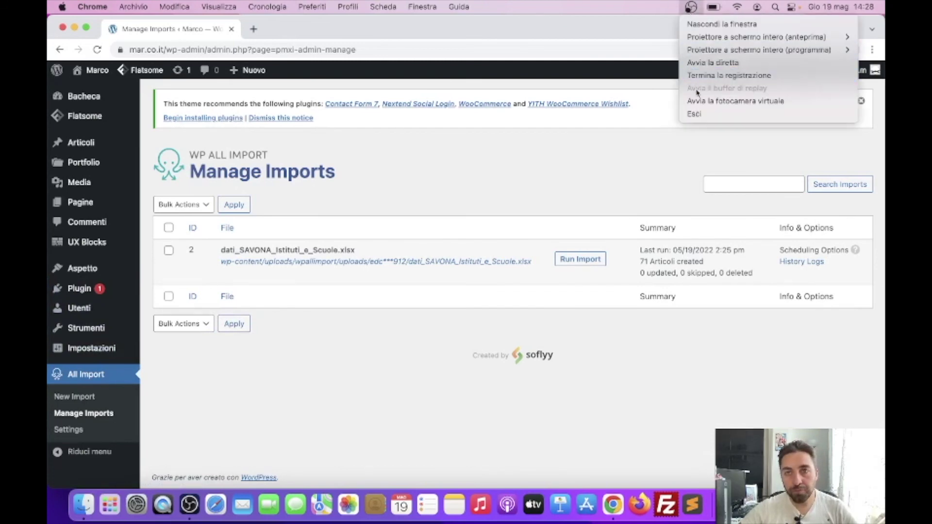
left_click(701, 76)
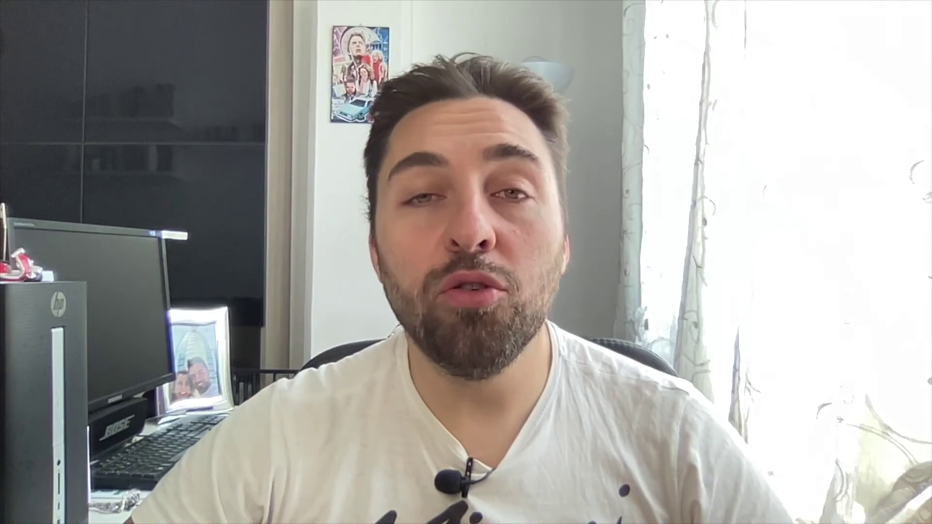